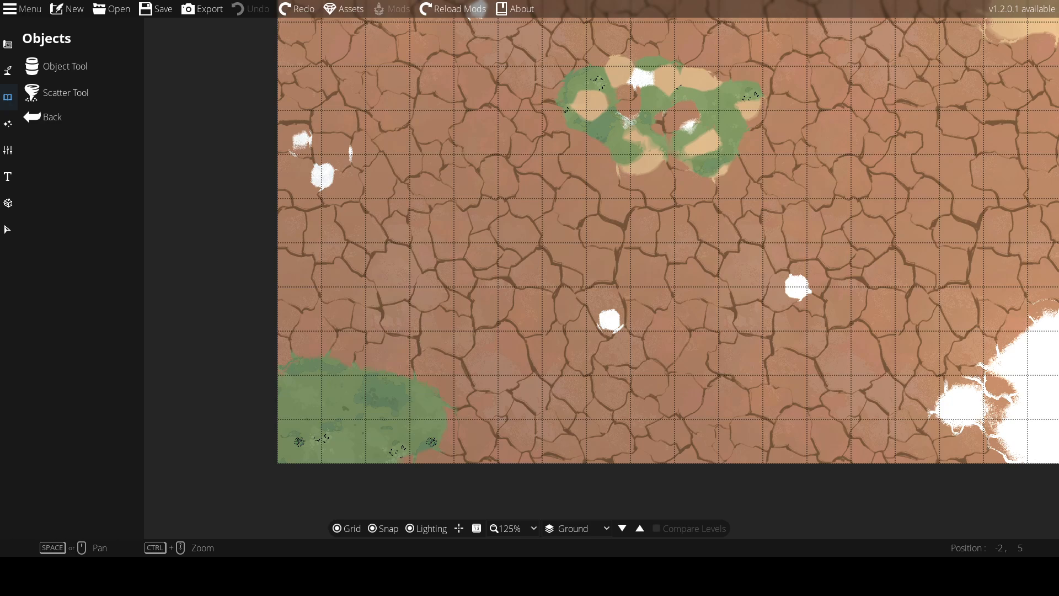
# Open the Object Tool and scroll through the object library to examine the available assets
pyautogui.click(34, 66)
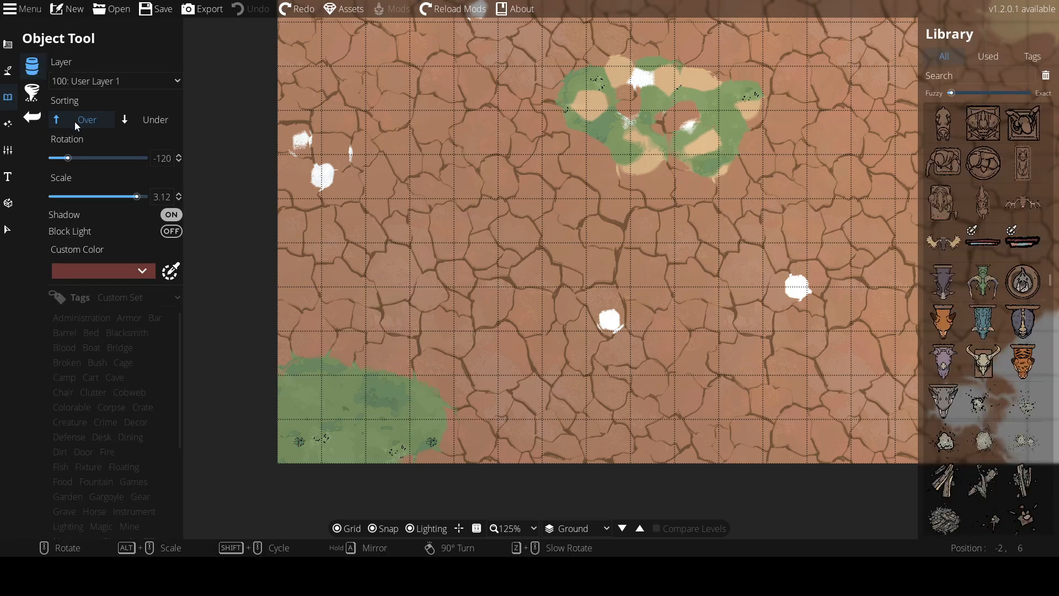
pyautogui.scroll(-1, 973, 270)
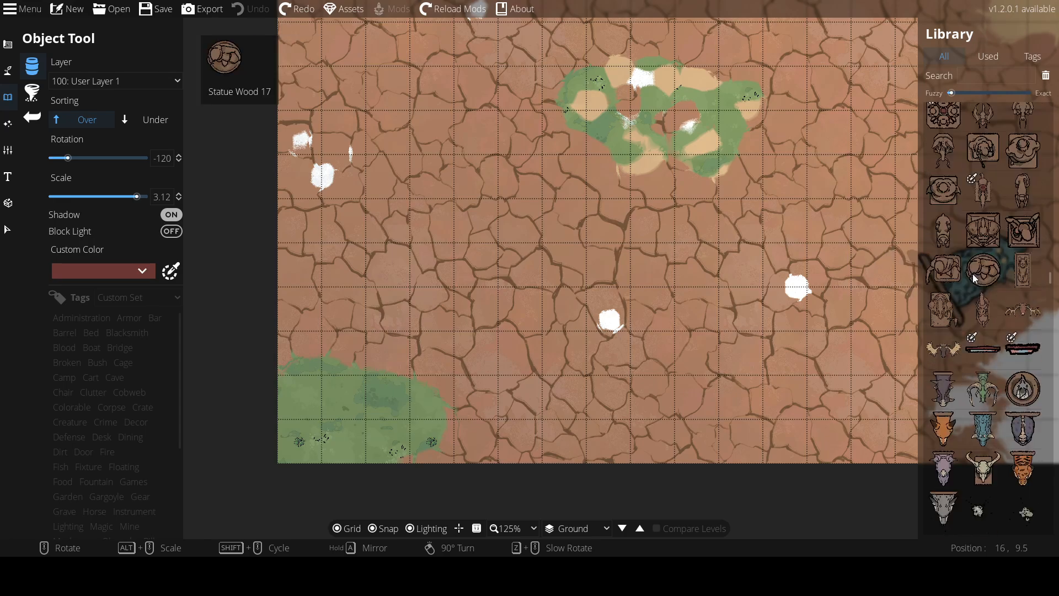
pyautogui.scroll(-10, 973, 263)
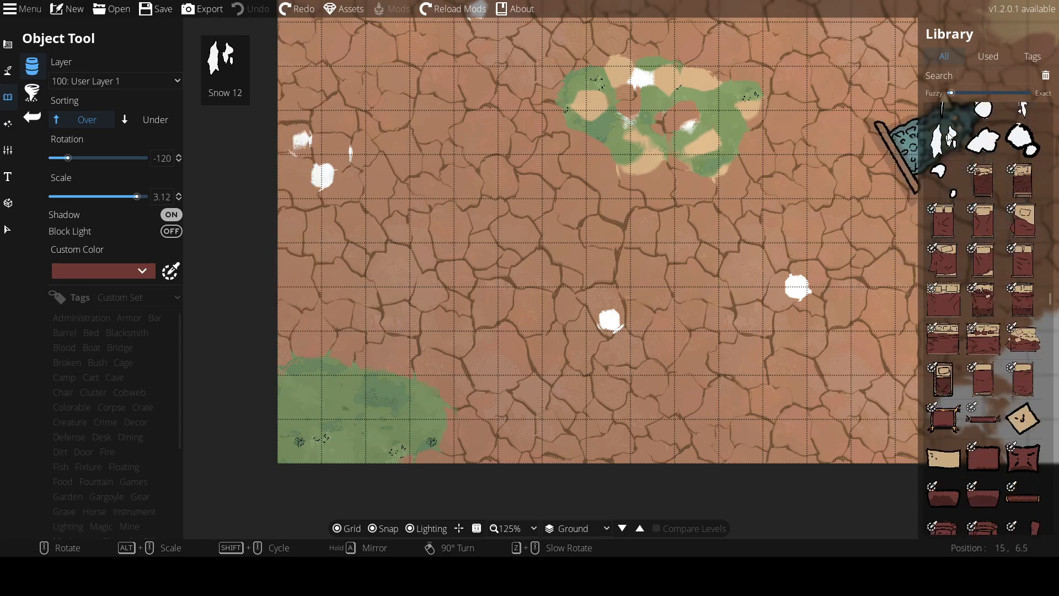
pyautogui.scroll(-6, 976, 284)
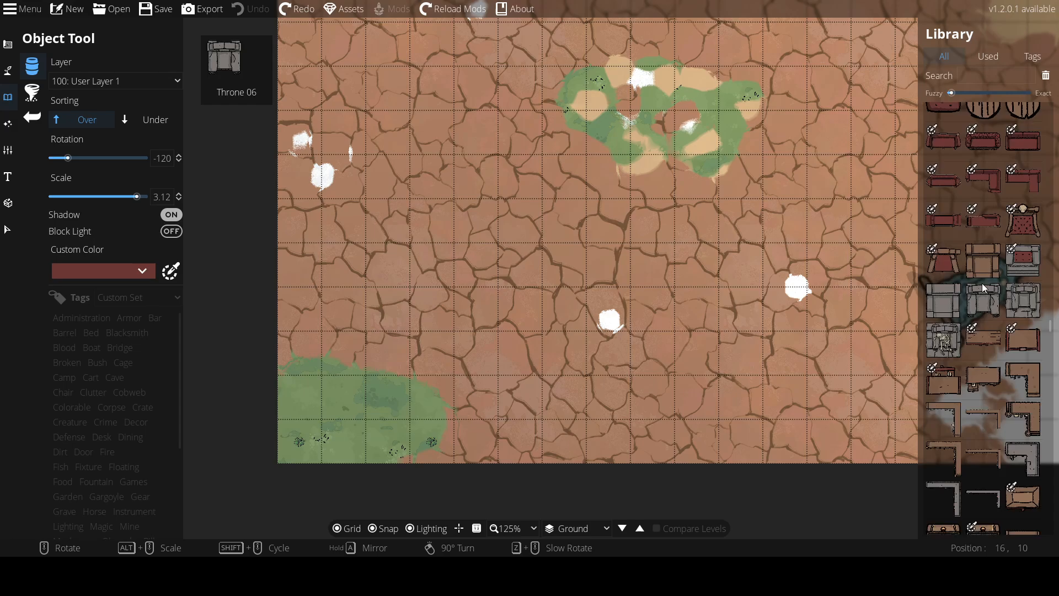
pyautogui.scroll(-15, 981, 293)
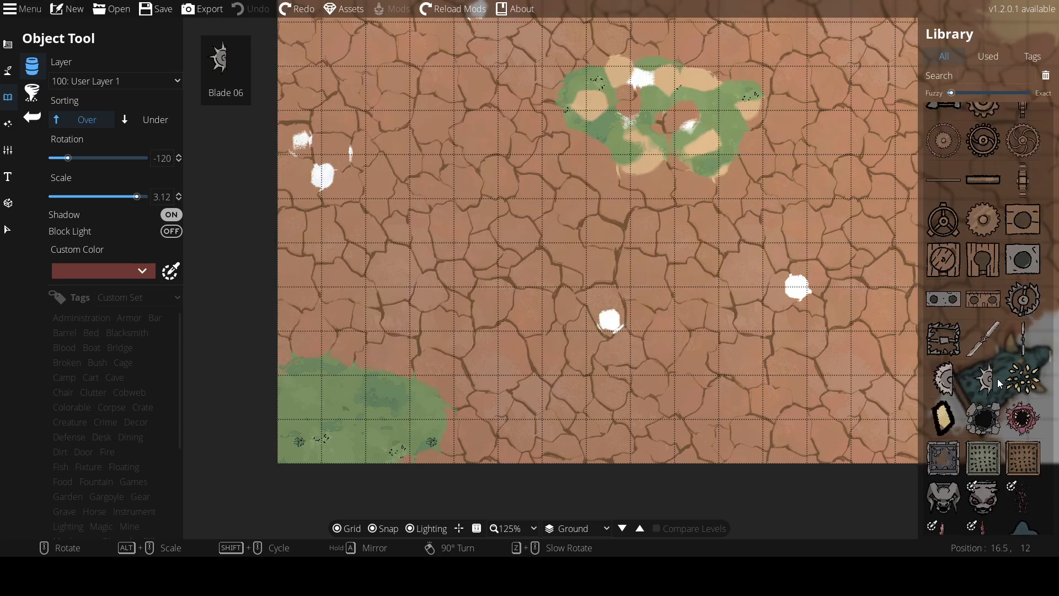
pyautogui.scroll(-10, 1002, 406)
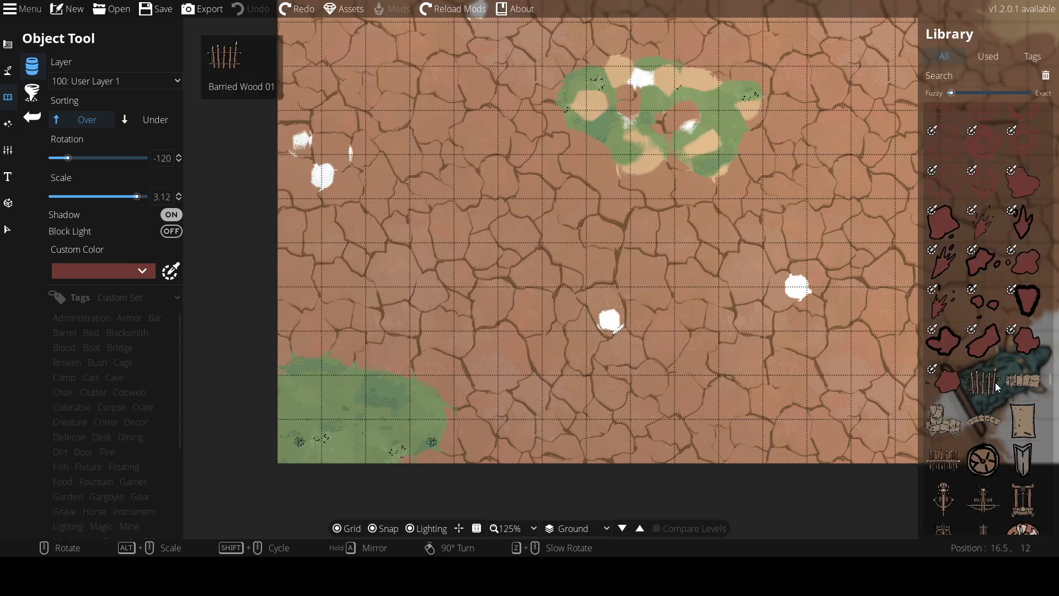
pyautogui.scroll(-12, 982, 392)
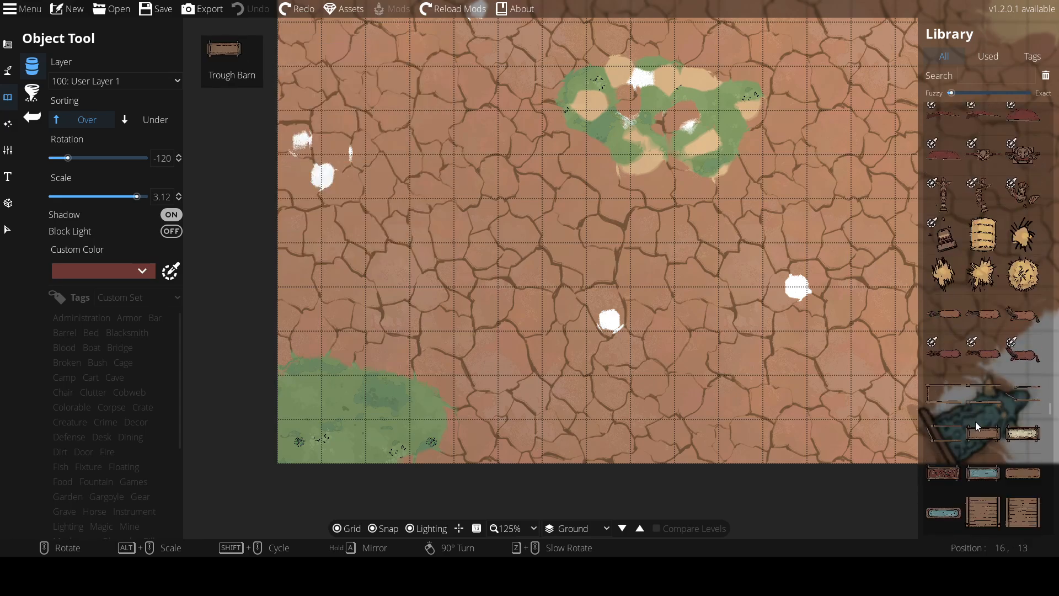
pyautogui.scroll(-12, 986, 431)
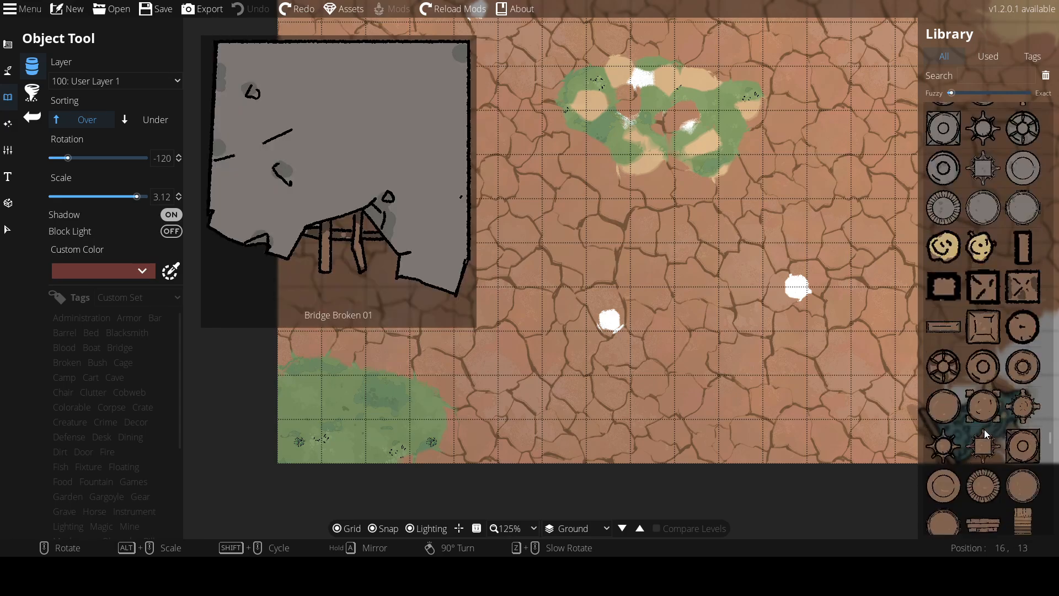
pyautogui.scroll(-5, 986, 436)
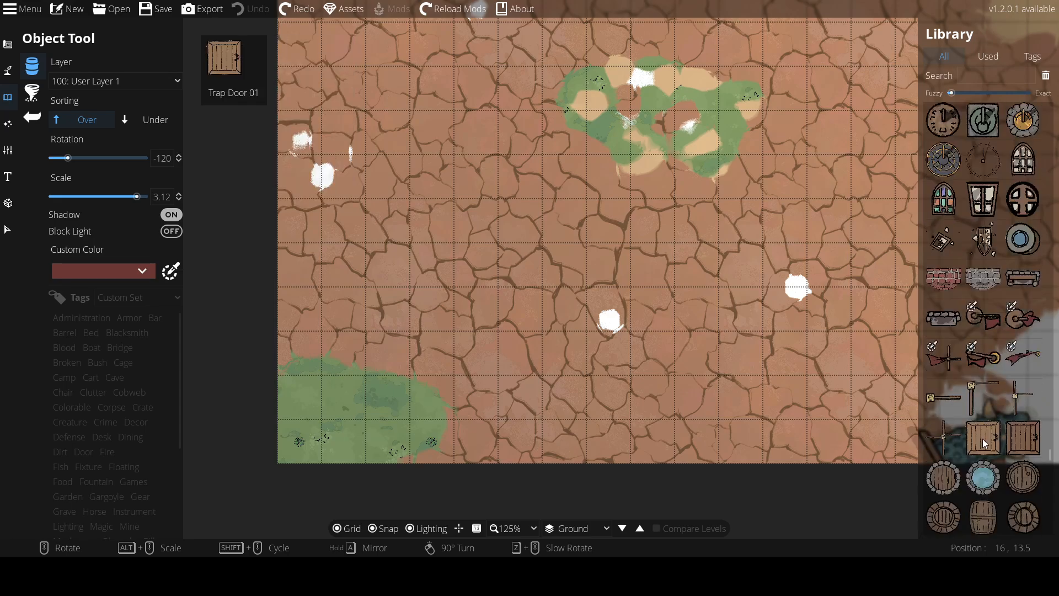
pyautogui.scroll(-12, 981, 439)
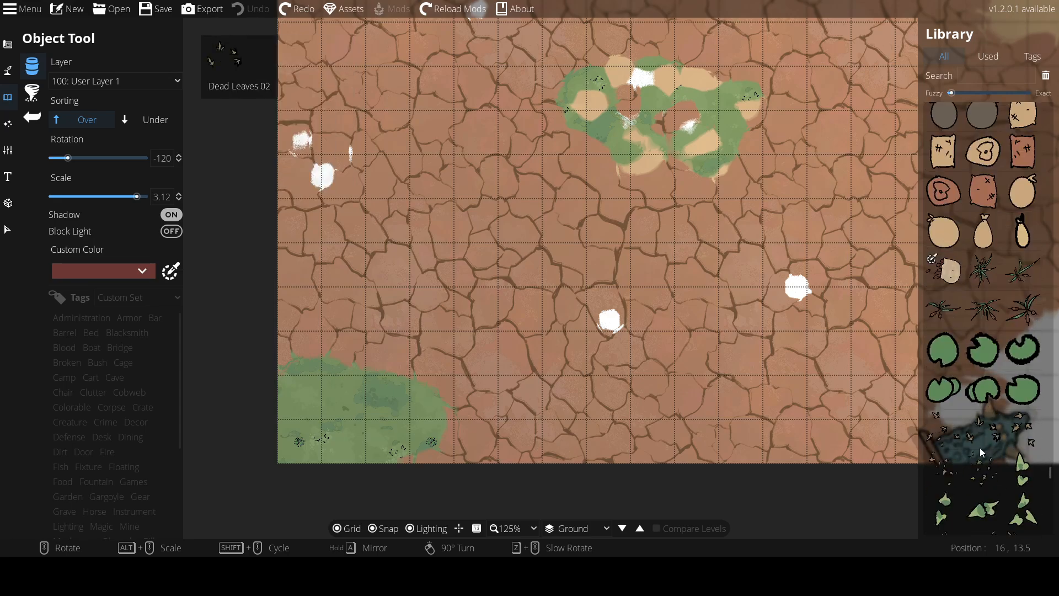
pyautogui.scroll(-10, 987, 452)
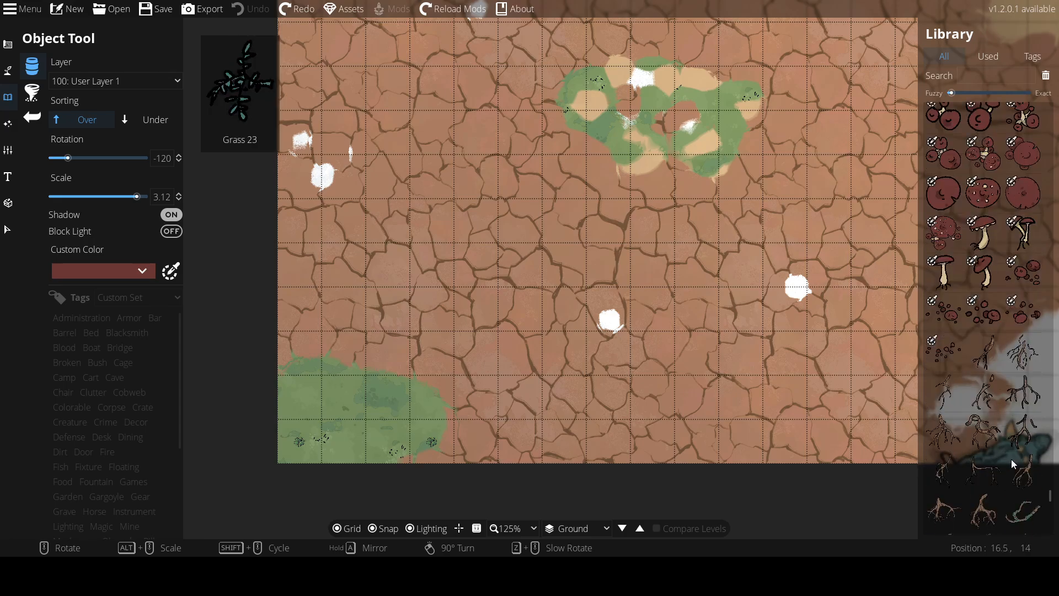
pyautogui.scroll(-10, 1011, 459)
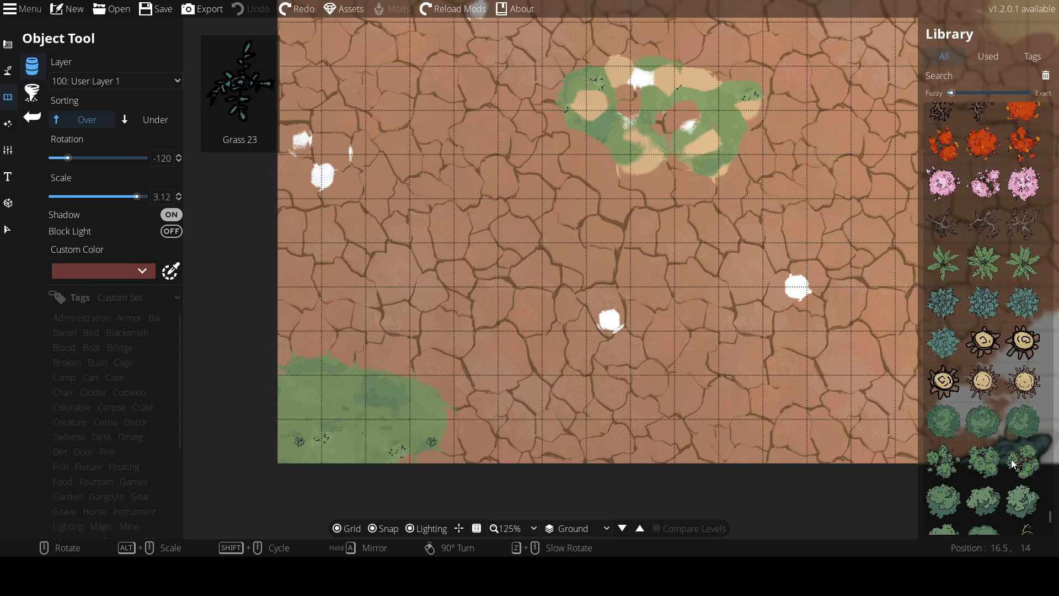
pyautogui.scroll(-2, 1012, 430)
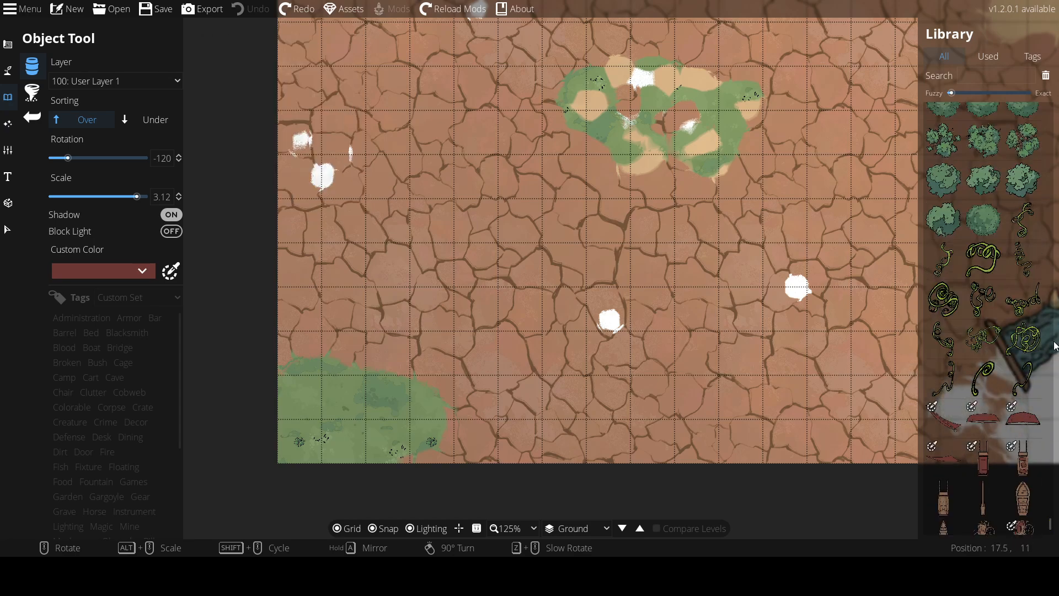
# Place a tendril object rotated 105 degrees at scale 1.32 in the lower-left grass patch
pyautogui.click(1032, 343)
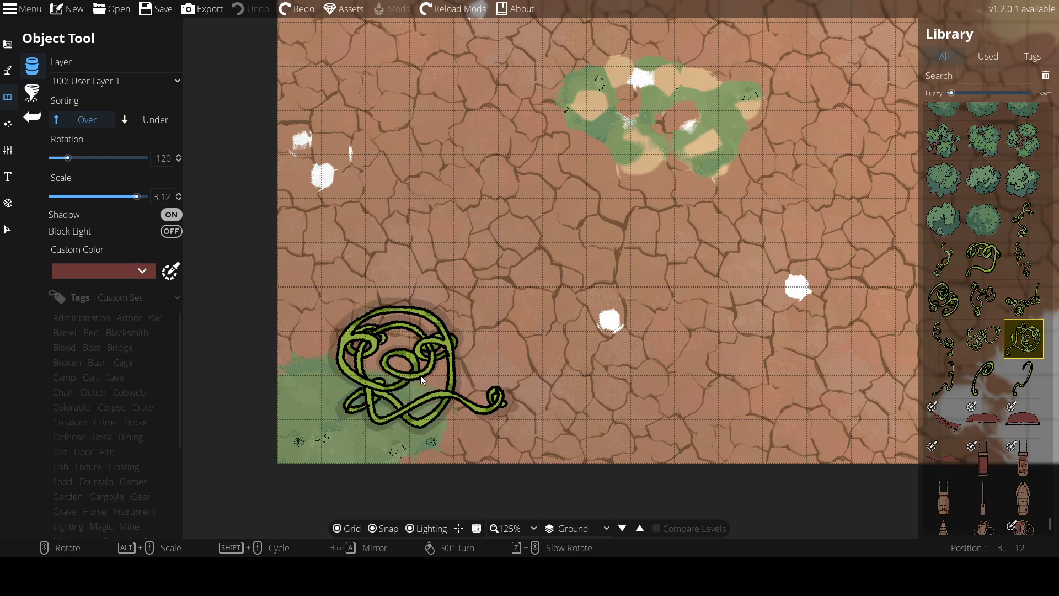
pyautogui.scroll(-3, 416, 380)
pyautogui.scroll(-7, 413, 381)
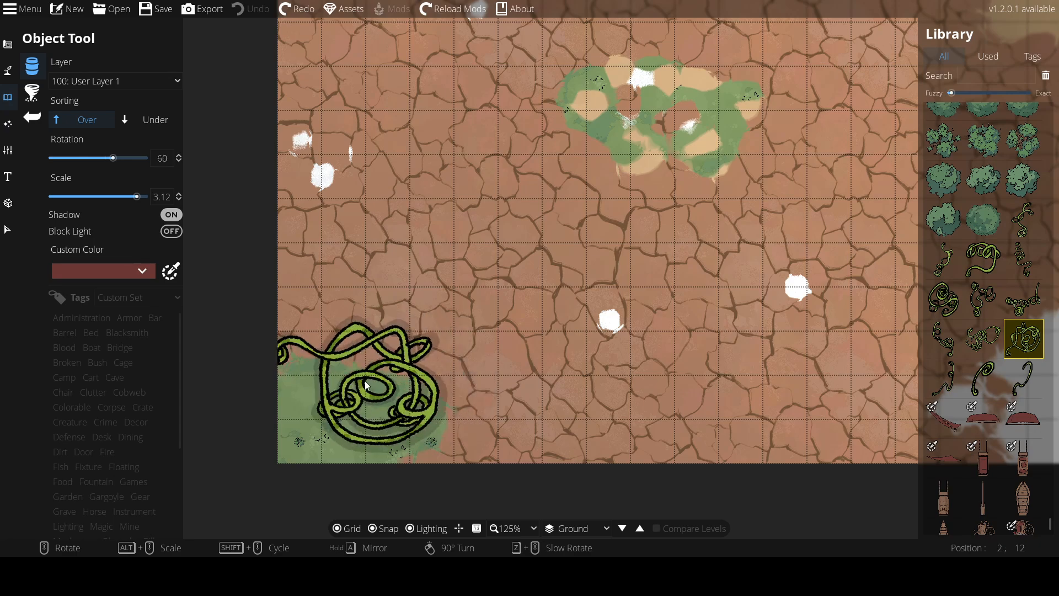
pyautogui.scroll(1, 381, 391)
pyautogui.keyDown('shift'); pyautogui.scroll(-2, 381, 369); pyautogui.keyUp('shift')
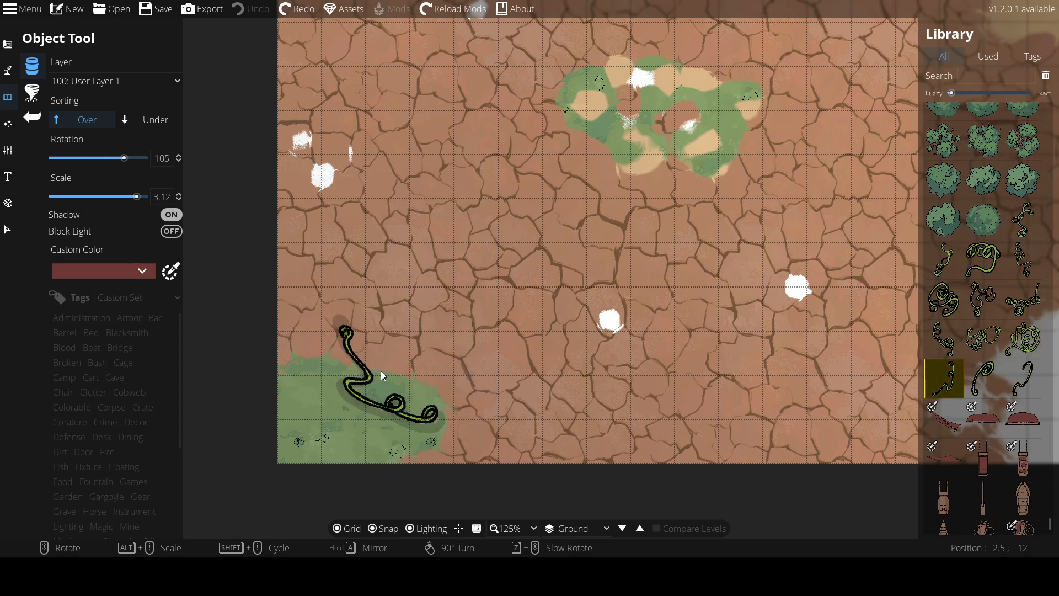
pyautogui.keyDown('shift'); pyautogui.scroll(3, 381, 370); pyautogui.keyUp('shift')
pyautogui.keyDown('shift'); pyautogui.scroll(-3, 380, 369); pyautogui.keyUp('shift')
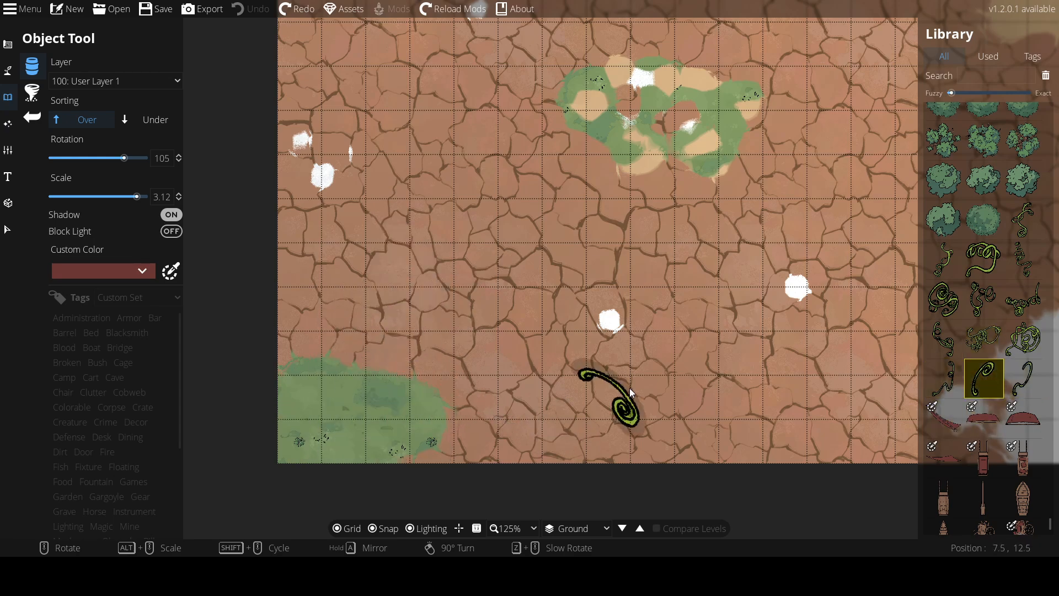
pyautogui.scroll(-1, 1015, 327)
pyautogui.scroll(1, 1015, 327)
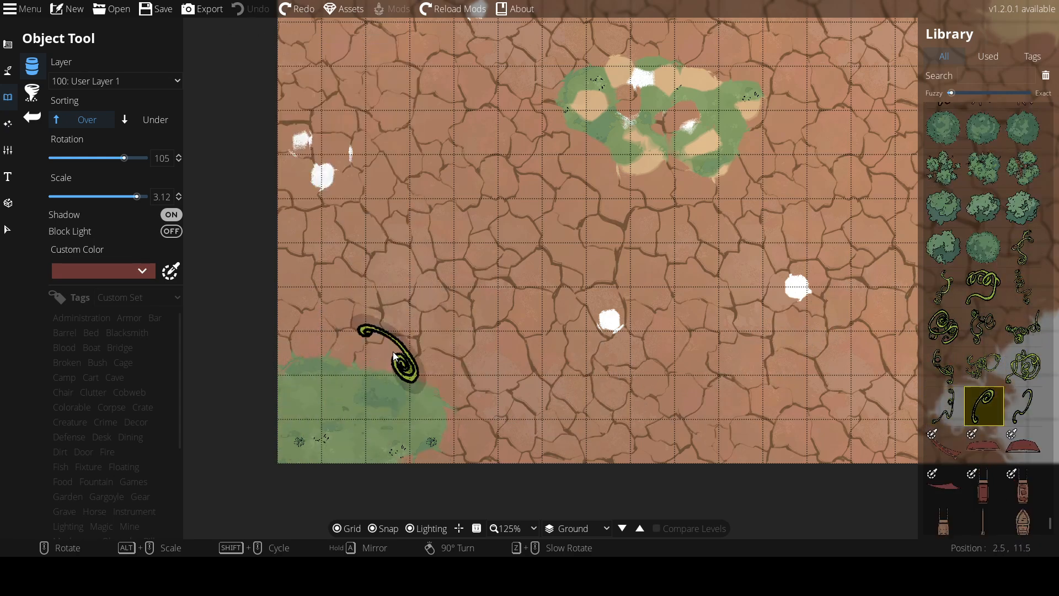
pyautogui.keyDown('shift'); pyautogui.scroll(1, 394, 353); pyautogui.keyUp('shift')
pyautogui.keyDown('shift'); pyautogui.scroll(2, 393, 353); pyautogui.keyUp('shift')
pyautogui.keyDown('shift'); pyautogui.scroll(-1, 393, 353); pyautogui.keyUp('shift')
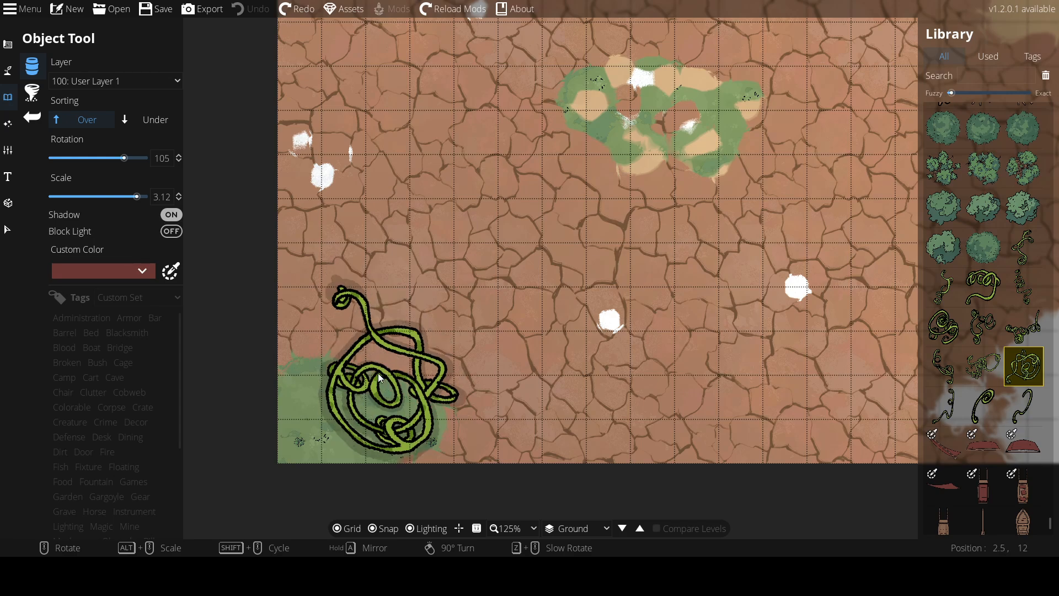
pyautogui.keyDown('alt'); pyautogui.scroll(-5, 363, 360); pyautogui.keyUp('alt')
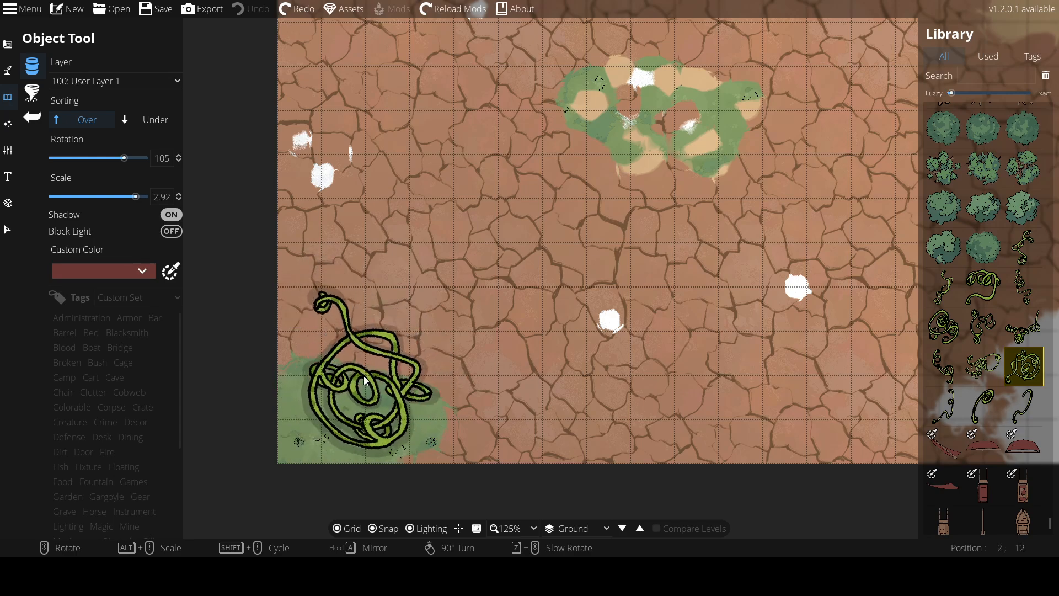
pyautogui.keyDown('alt'); pyautogui.scroll(-2, 352, 405); pyautogui.keyUp('alt')
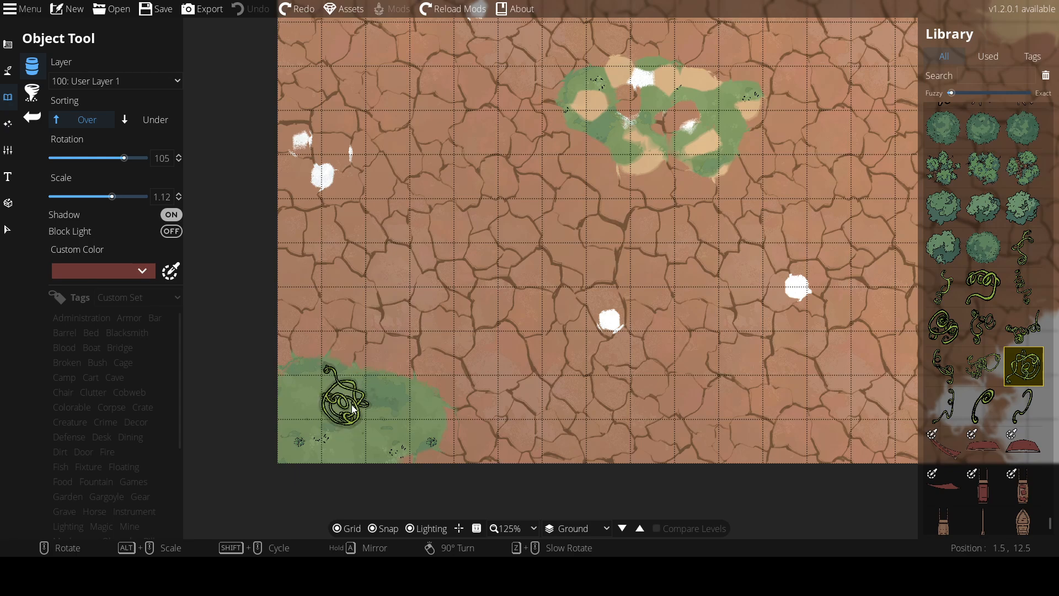
pyautogui.keyDown('alt'); pyautogui.scroll(-1, 352, 407); pyautogui.keyUp('alt')
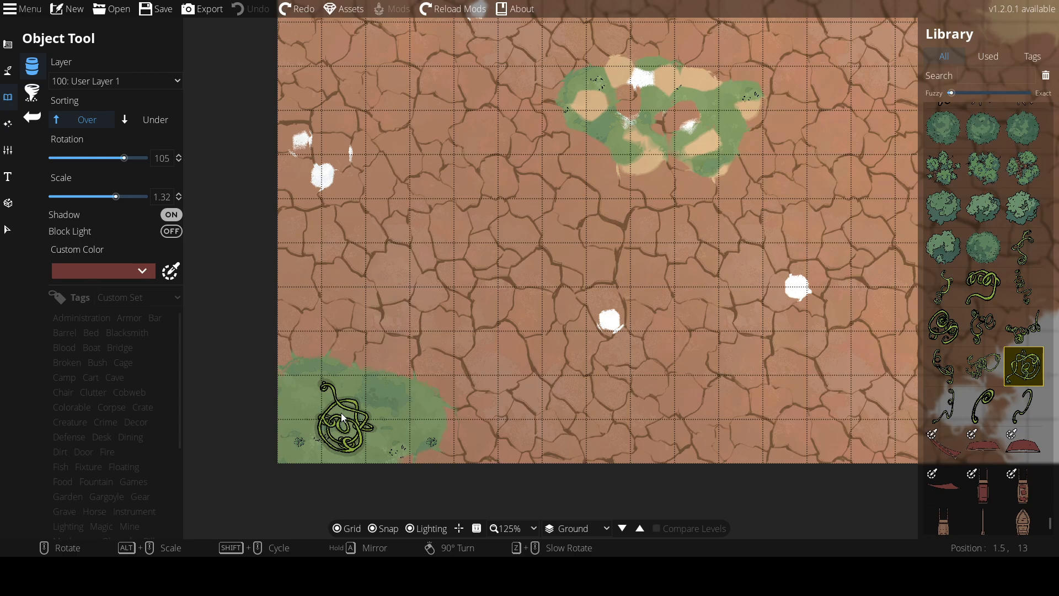
pyautogui.click(341, 412)
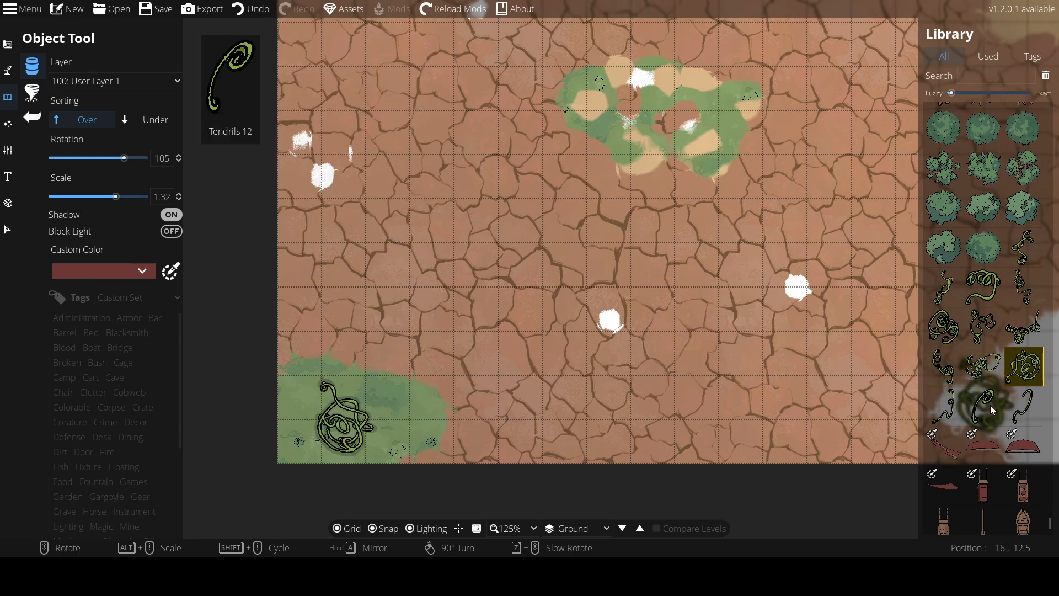
# Place a second tendril variant rotated -15 degrees at scale 1.62 just above the first tendrils
pyautogui.scroll(2, 538, 448)
pyautogui.scroll(-4, 541, 441)
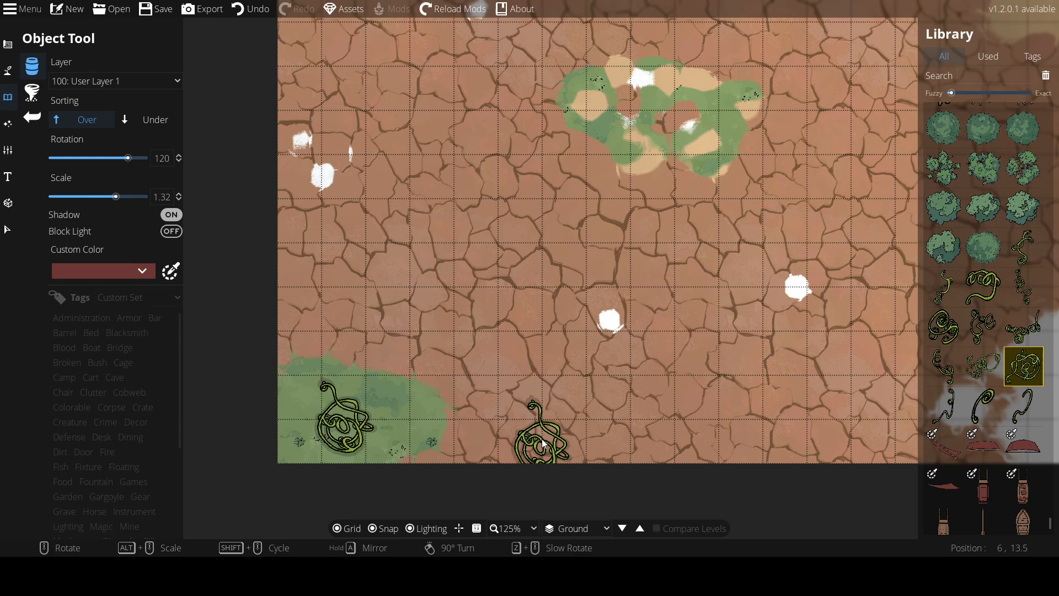
pyautogui.scroll(1, 541, 435)
pyautogui.scroll(1, 542, 436)
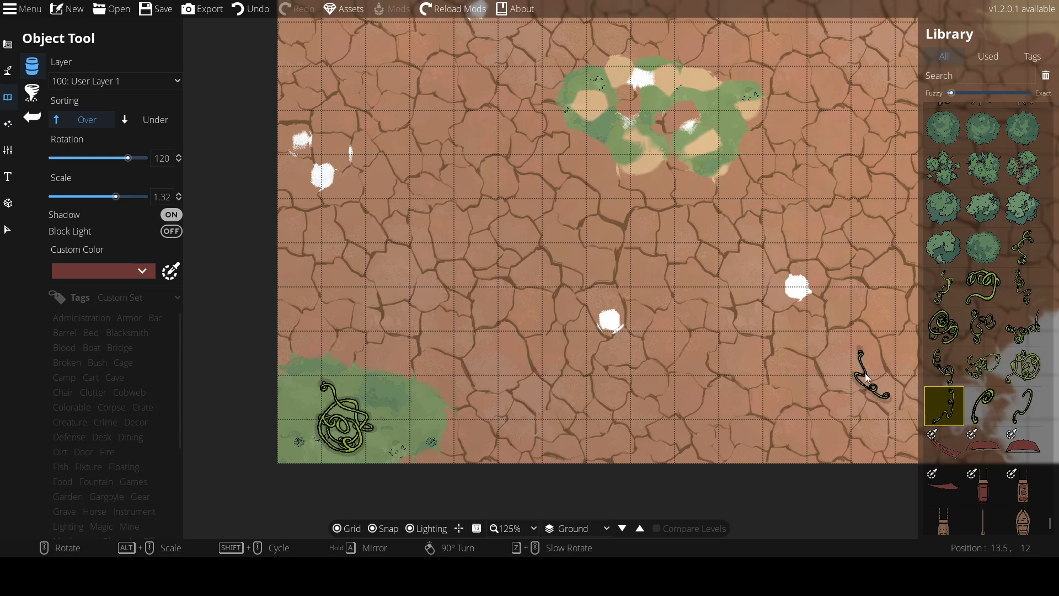
pyautogui.click(945, 328)
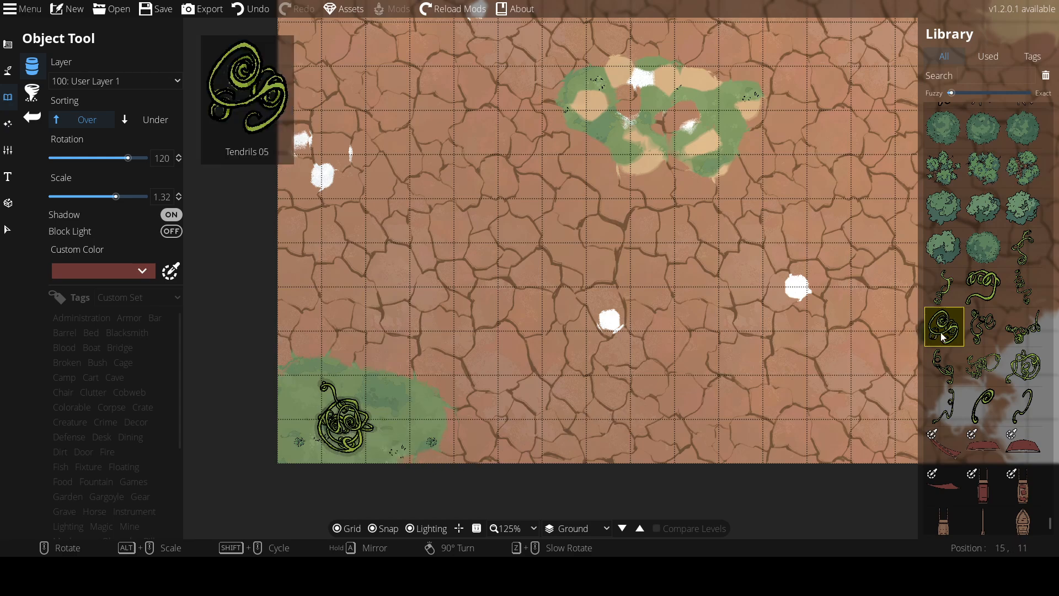
pyautogui.click(986, 291)
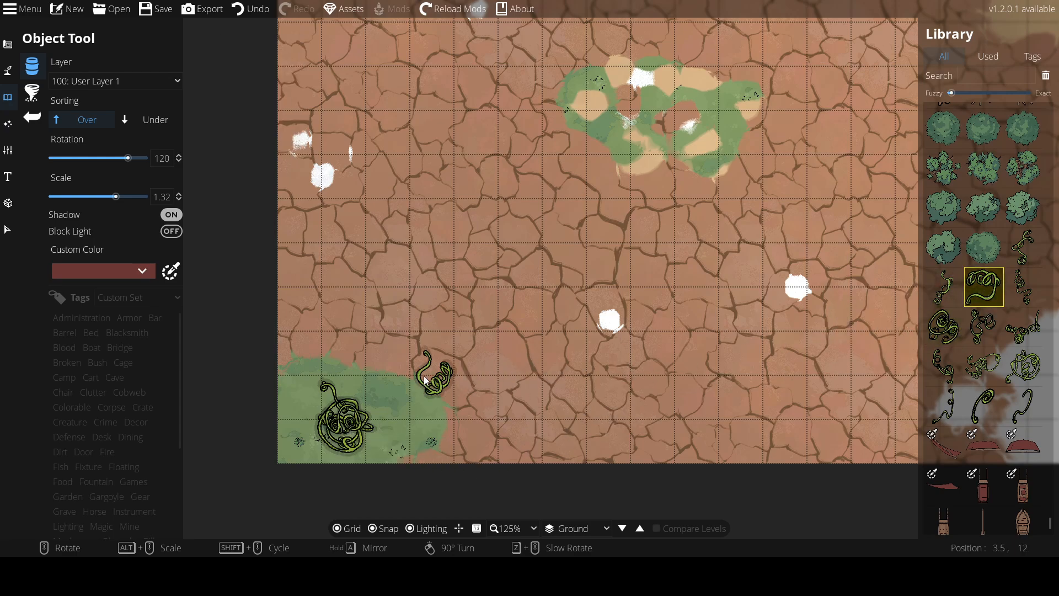
pyautogui.scroll(-11, 383, 365)
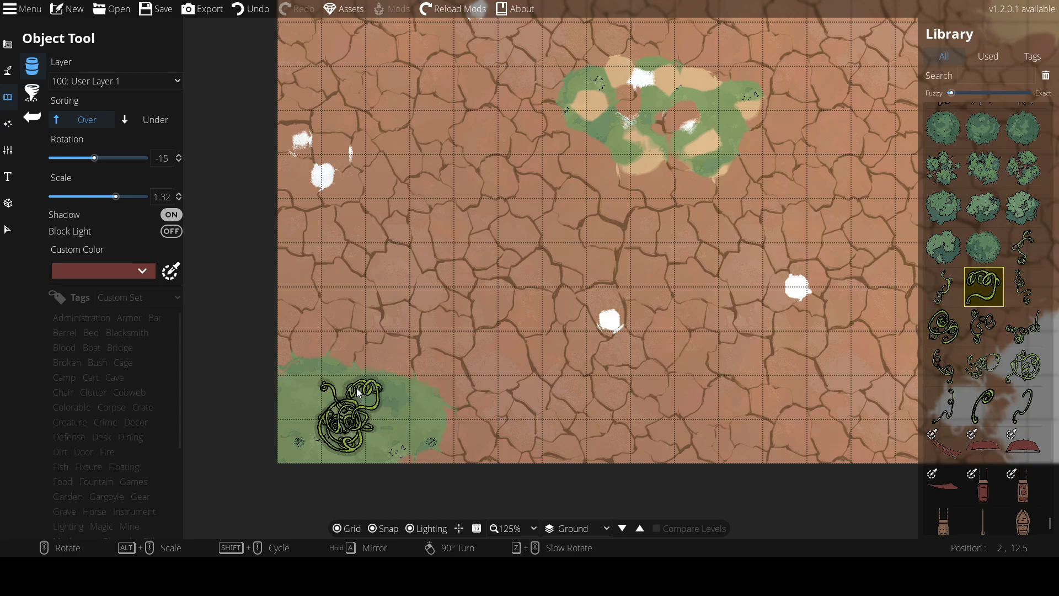
pyautogui.keyDown('alt'); pyautogui.scroll(2, 356, 389); pyautogui.keyUp('alt')
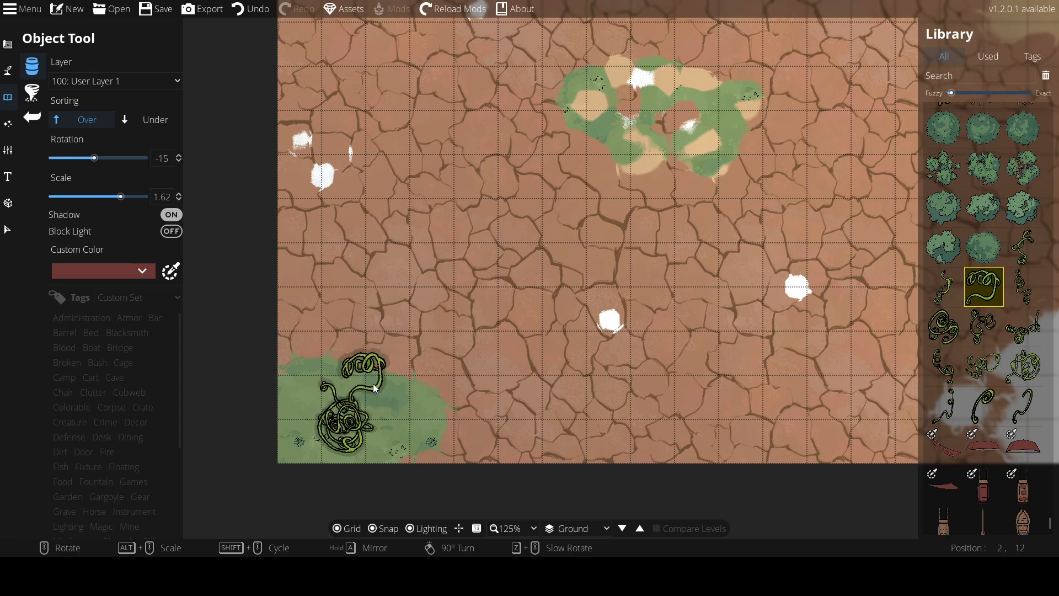
pyautogui.click(373, 382)
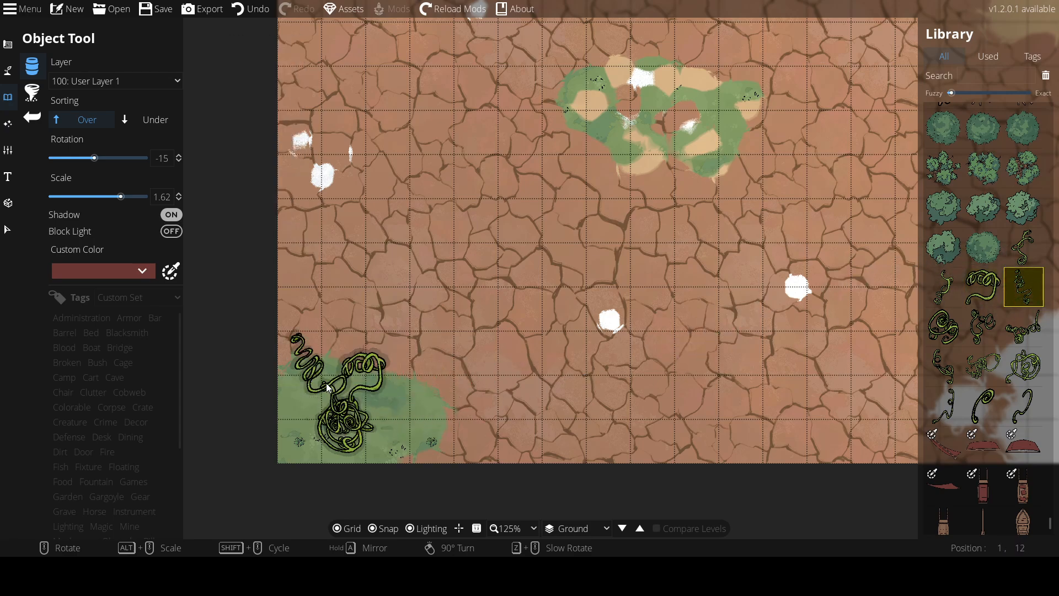
# Place a smaller tendril variant rotated -60 degrees at scale 1.12 along the bottom of the tendril cluster
pyautogui.scroll(-5, 325, 384)
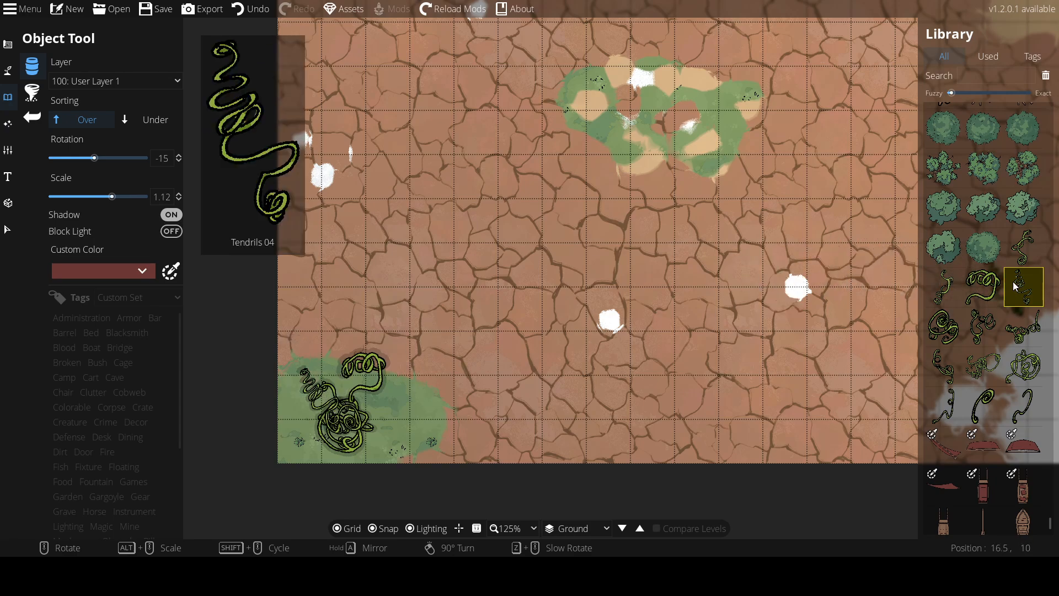
pyautogui.click(1023, 246)
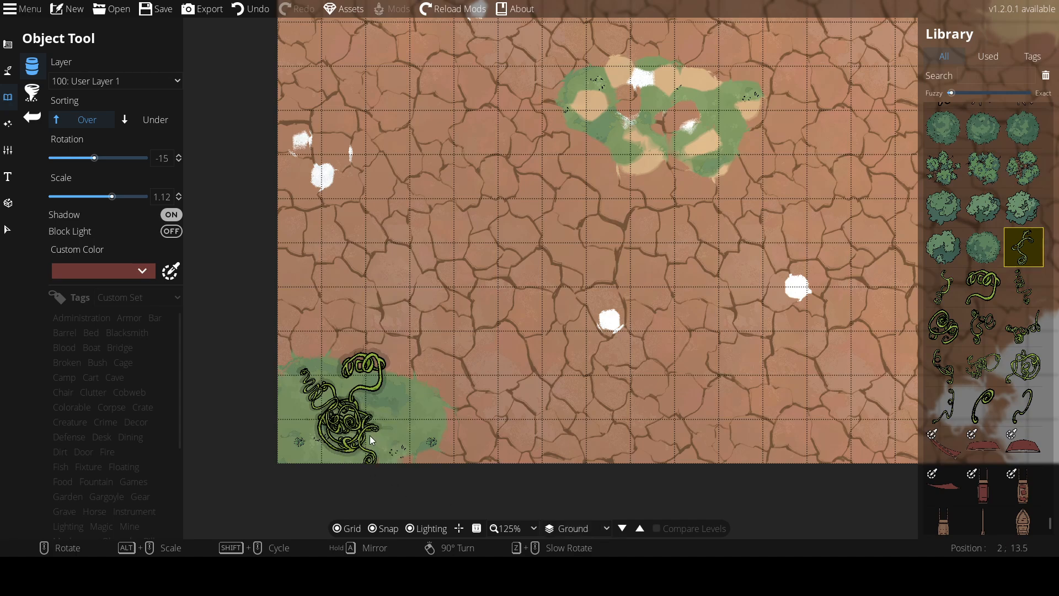
pyautogui.scroll(-3, 374, 438)
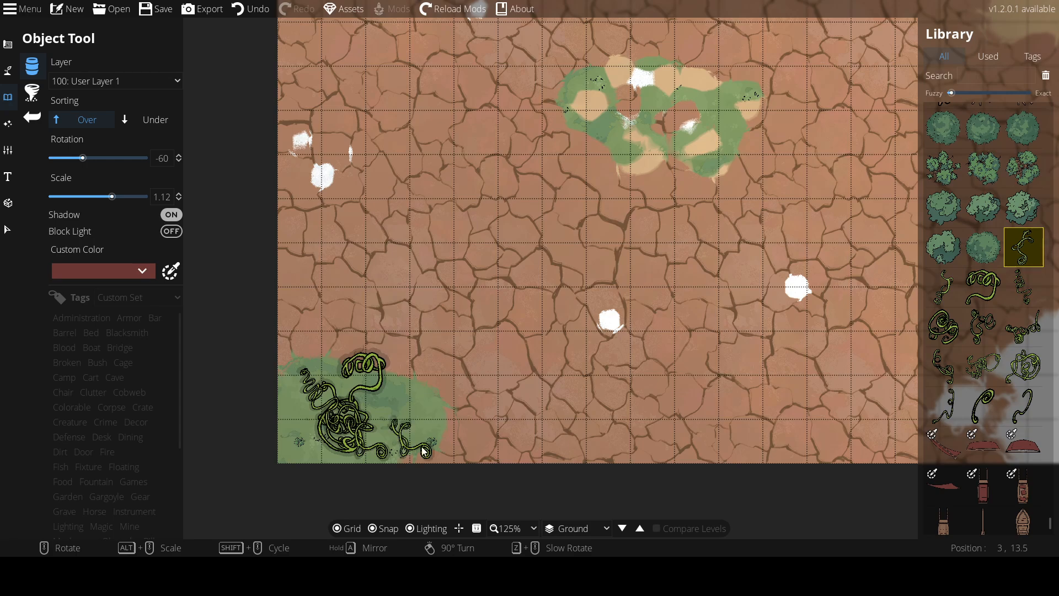
pyautogui.moveTo(1018, 284)
pyautogui.click(948, 292)
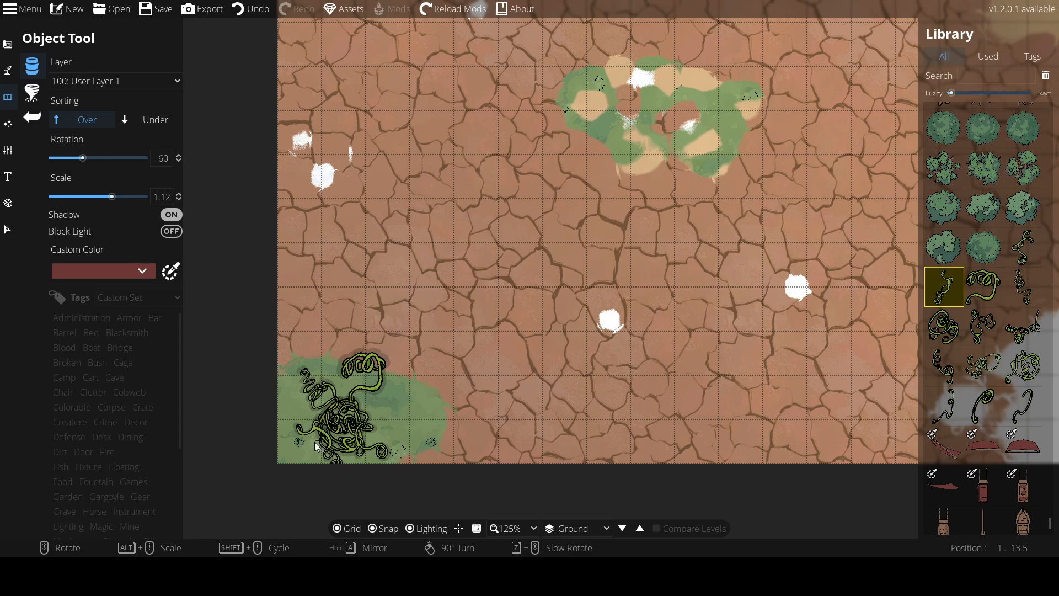
pyautogui.scroll(-4, 310, 440)
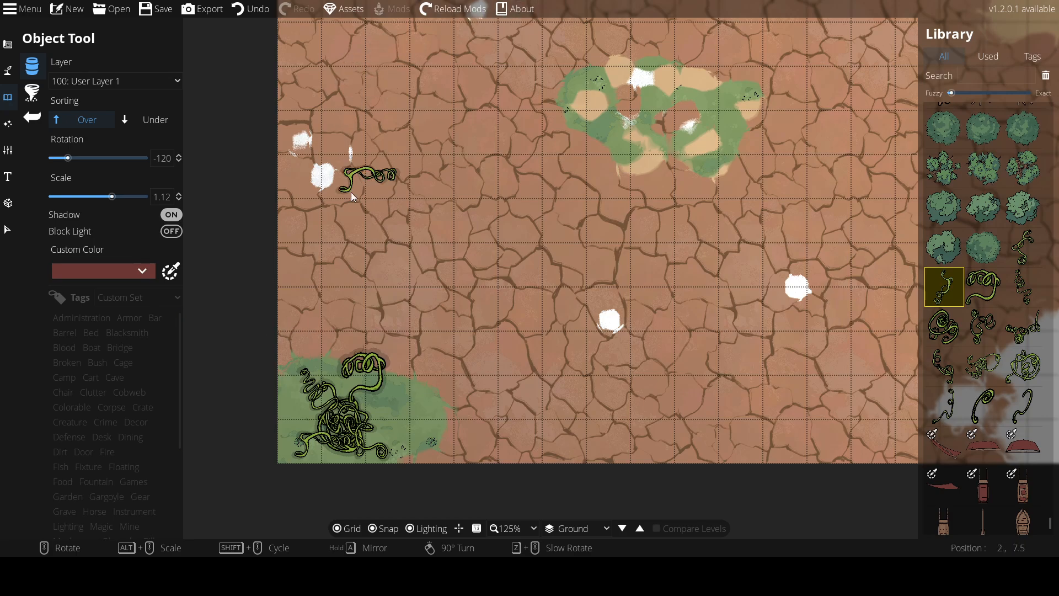
pyautogui.moveTo(957, 177)
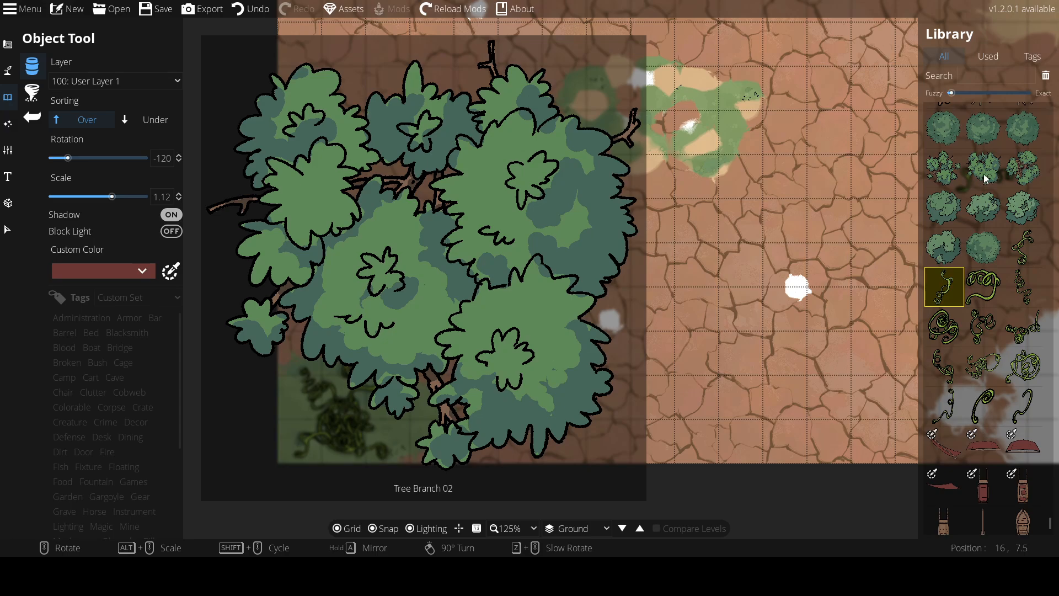
# Place two small Tree Green Simple 01 shrubs at scale 0.22 beside the tendril cluster in the grass patch
pyautogui.click(988, 172)
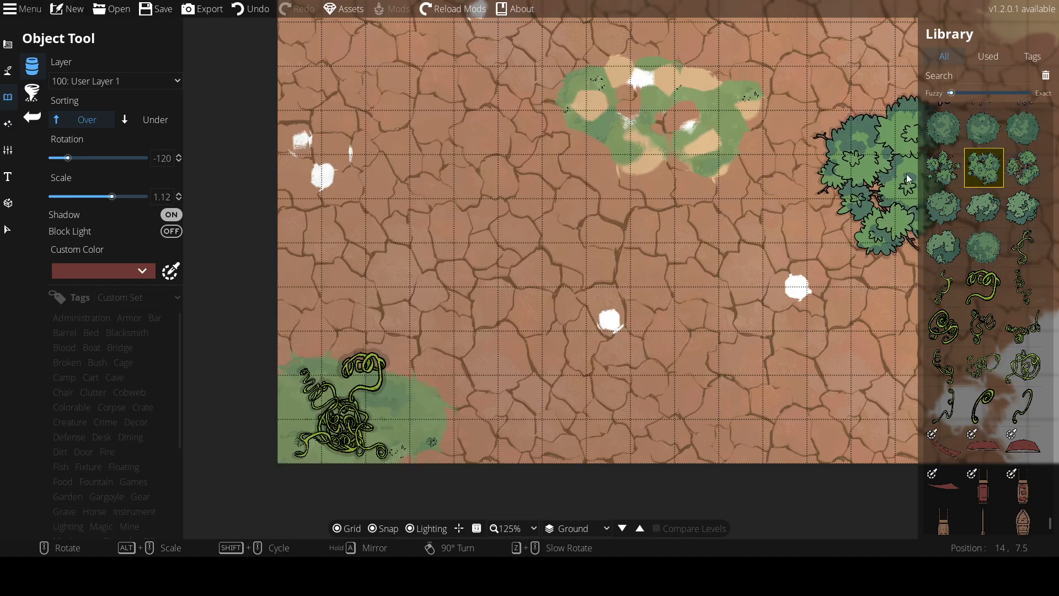
pyautogui.moveTo(932, 171)
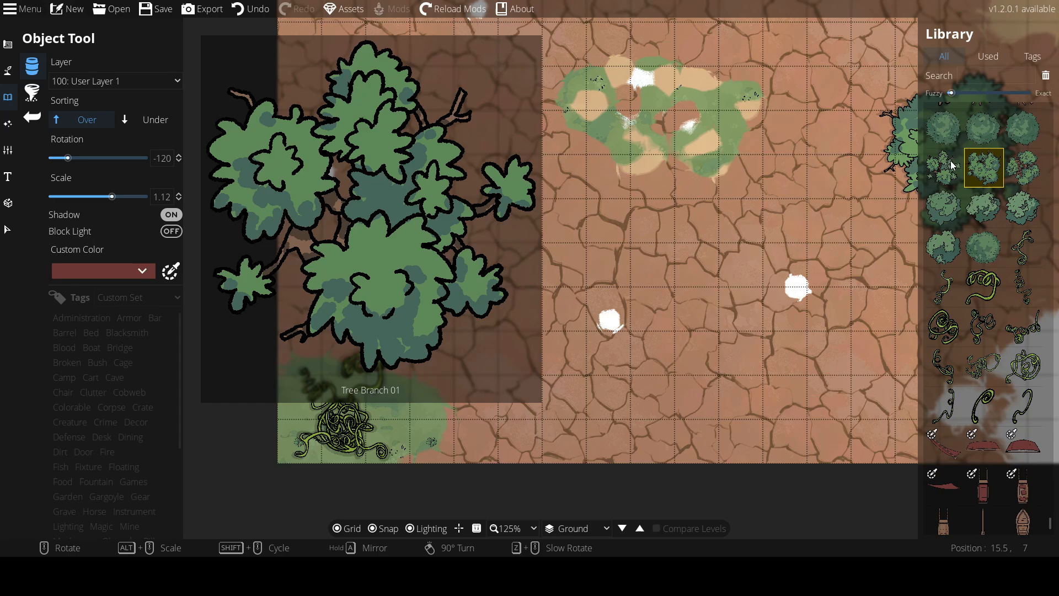
pyautogui.scroll(2, 947, 174)
pyautogui.moveTo(943, 244)
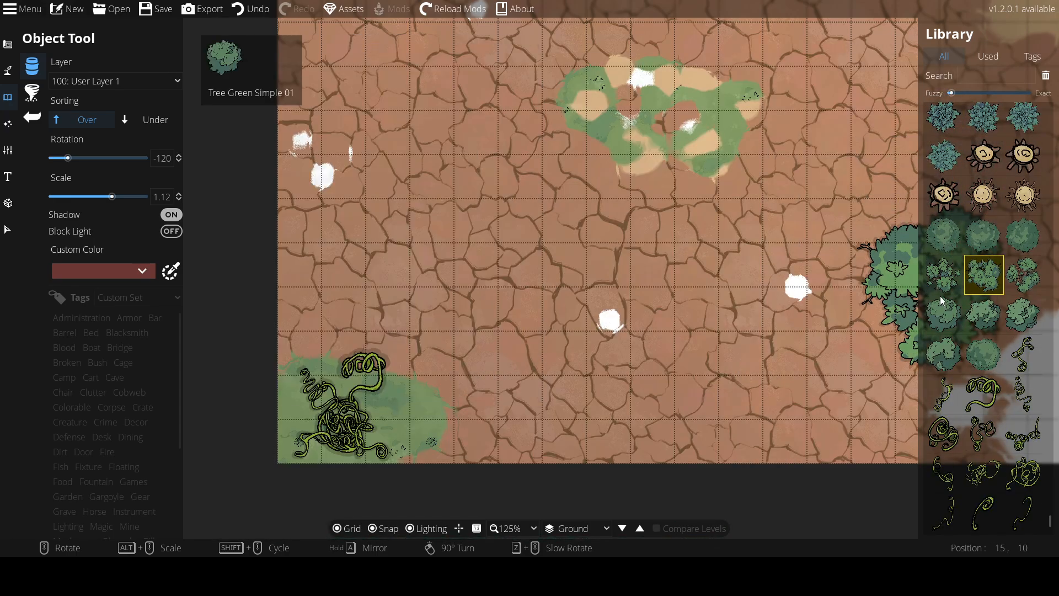
pyautogui.click(938, 276)
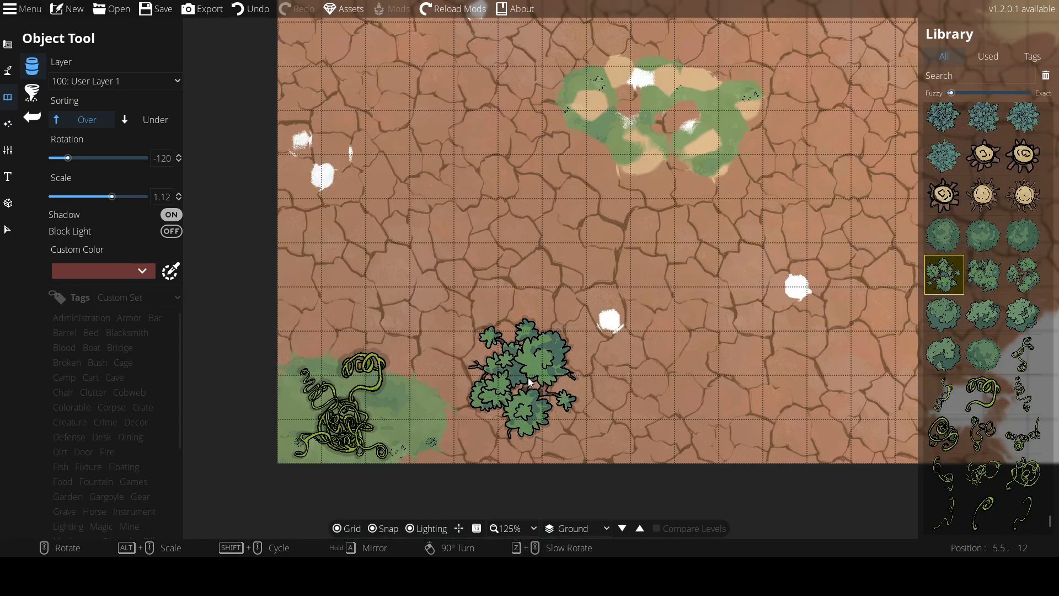
pyautogui.keyDown('alt'); pyautogui.scroll(-10, 604, 390); pyautogui.keyUp('alt')
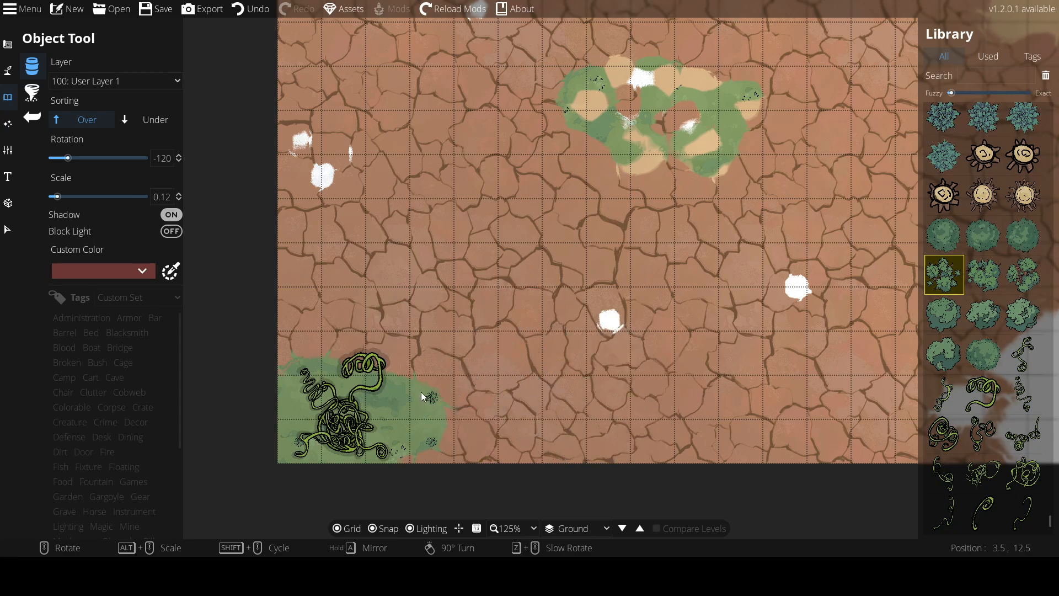
pyautogui.keyDown('alt'); pyautogui.scroll(1, 420, 409); pyautogui.keyUp('alt')
pyautogui.click(430, 418)
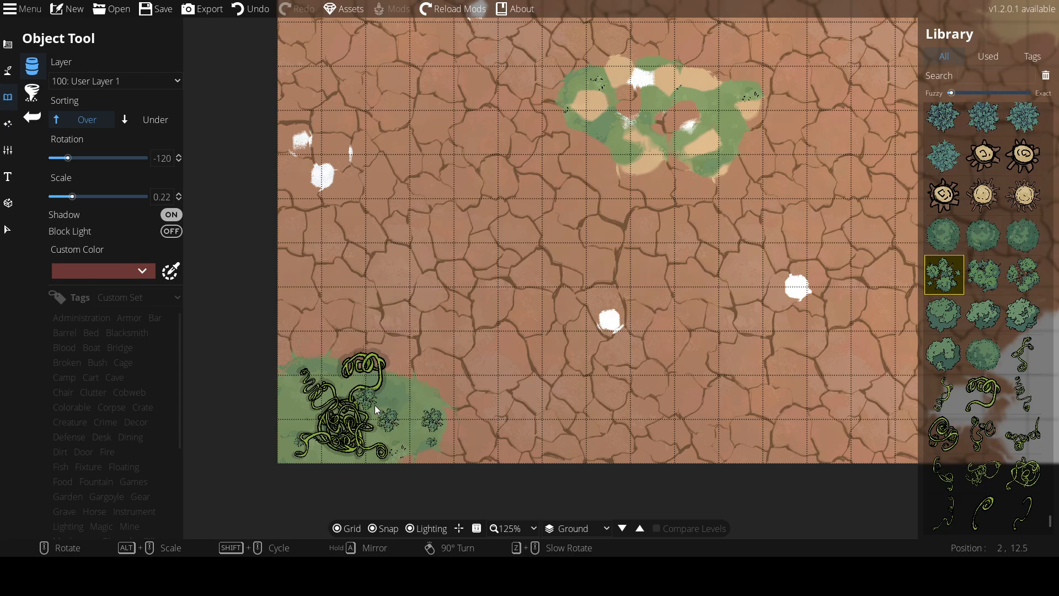
pyautogui.click(293, 416)
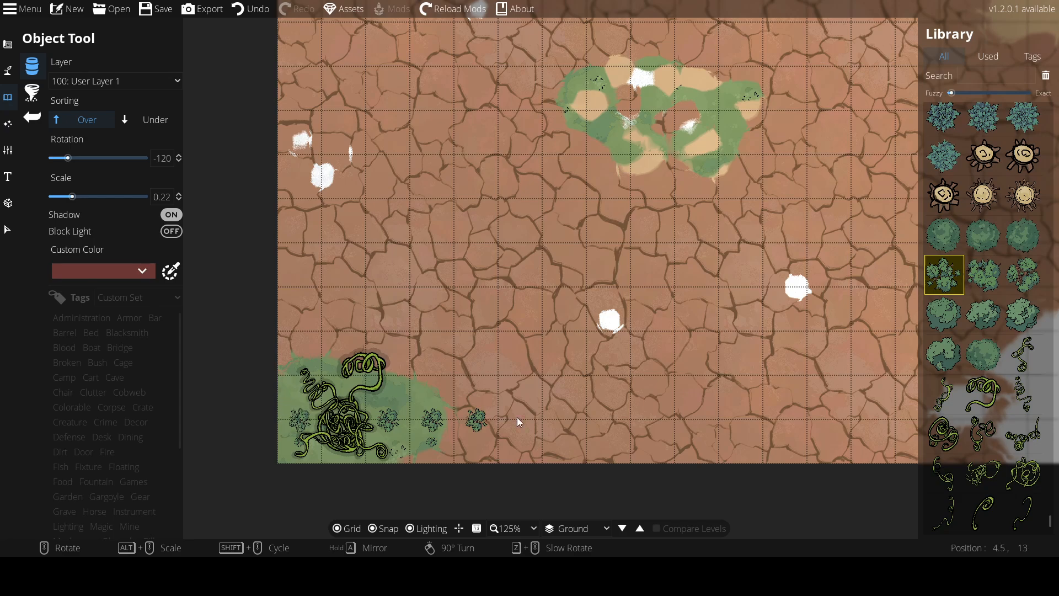
# Place a small round tree at scale 0.1 at the left edge of the grass patch
pyautogui.click(984, 354)
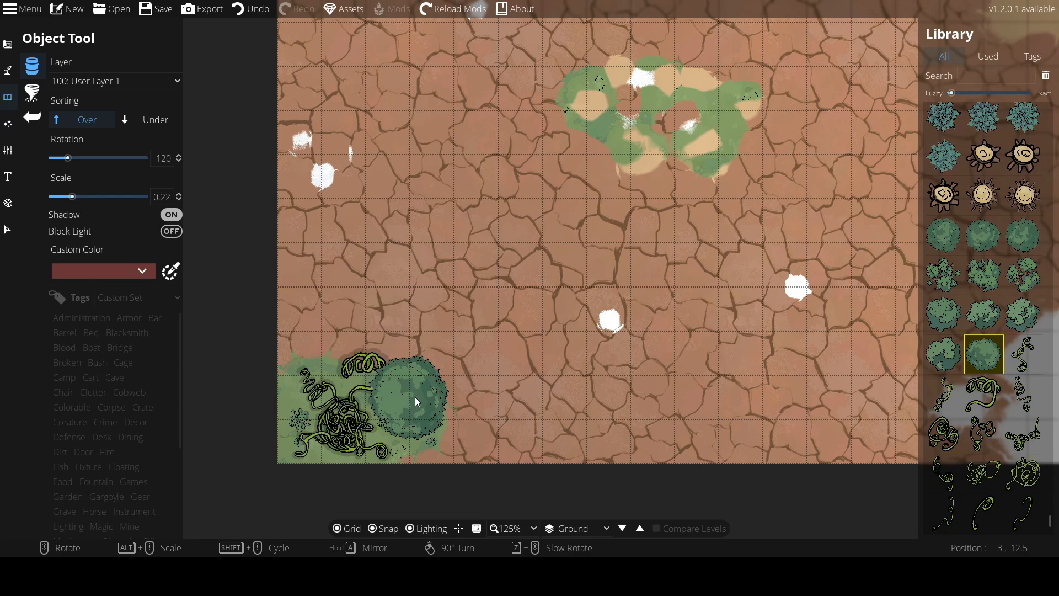
pyautogui.scroll(4, 405, 402)
pyautogui.scroll(-6, 399, 402)
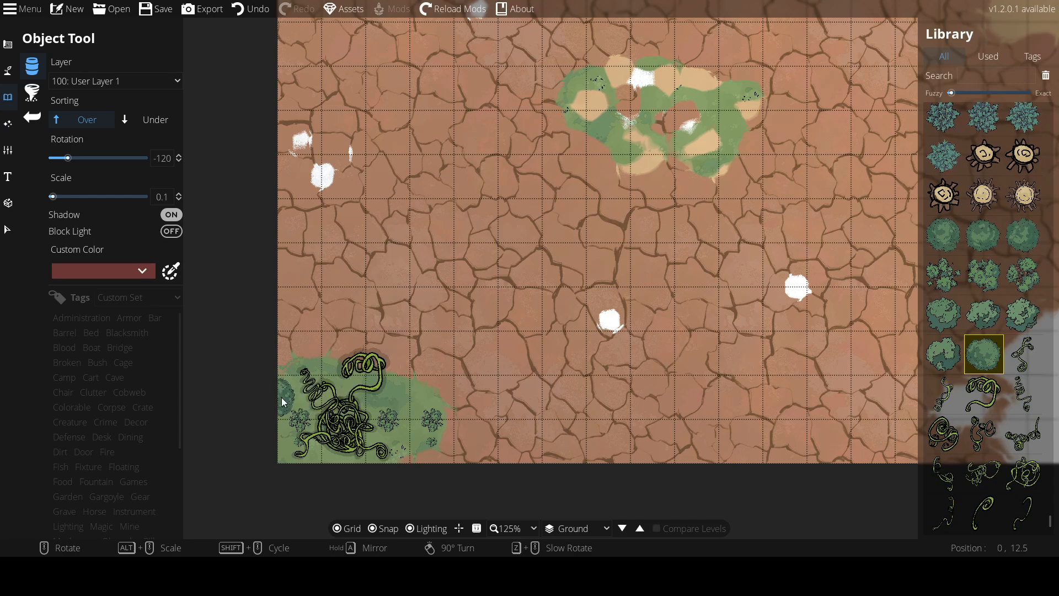
pyautogui.click(290, 398)
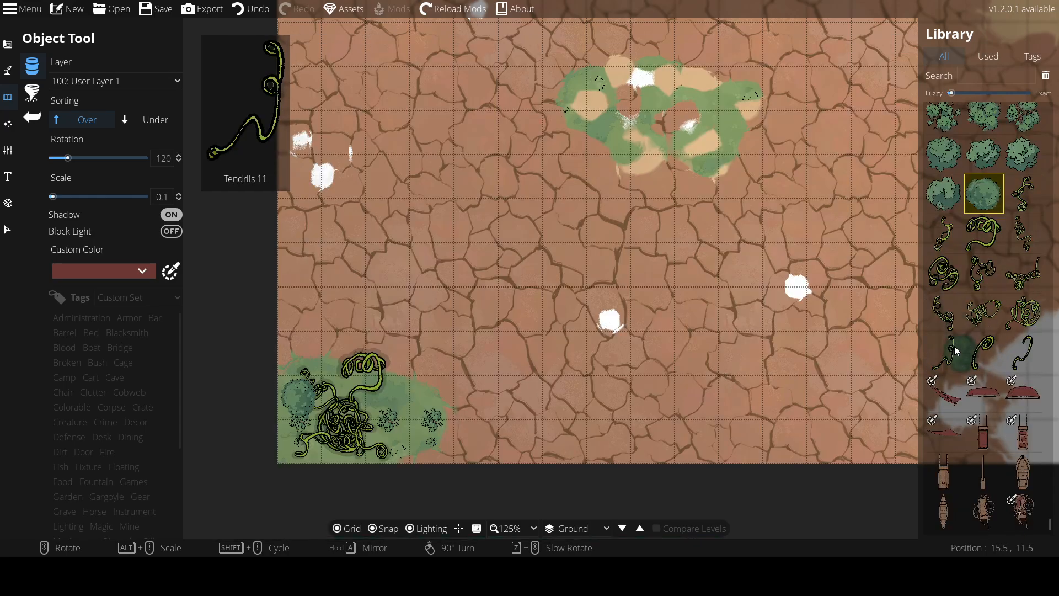
# Search the library for portal and place a portal object at scale 0.6 at the map's left edge above the grass
pyautogui.scroll(6, 954, 346)
pyautogui.scroll(3, 975, 193)
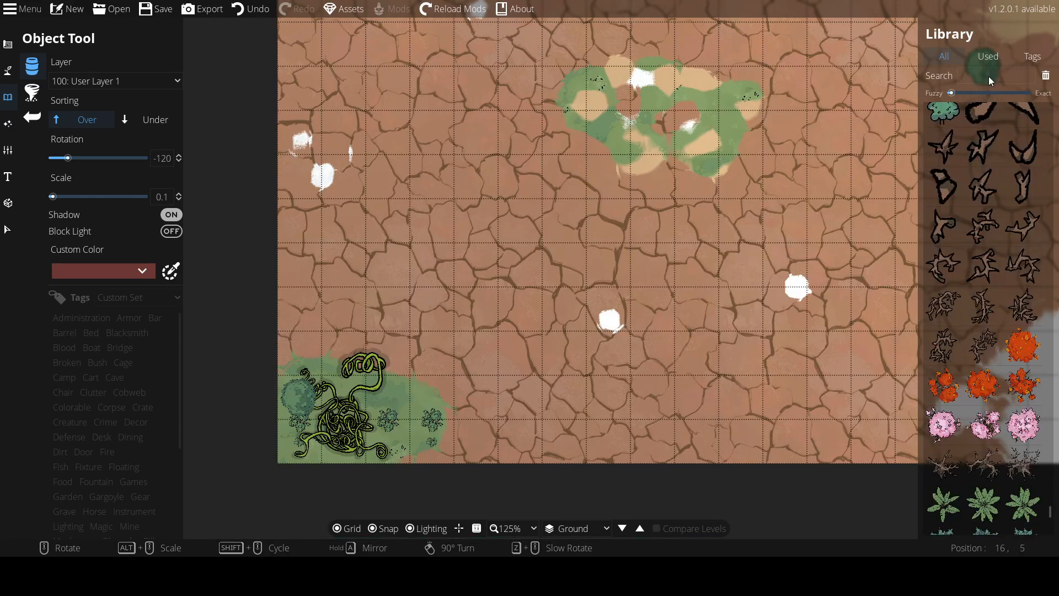
pyautogui.click(988, 77)
pyautogui.write('po')
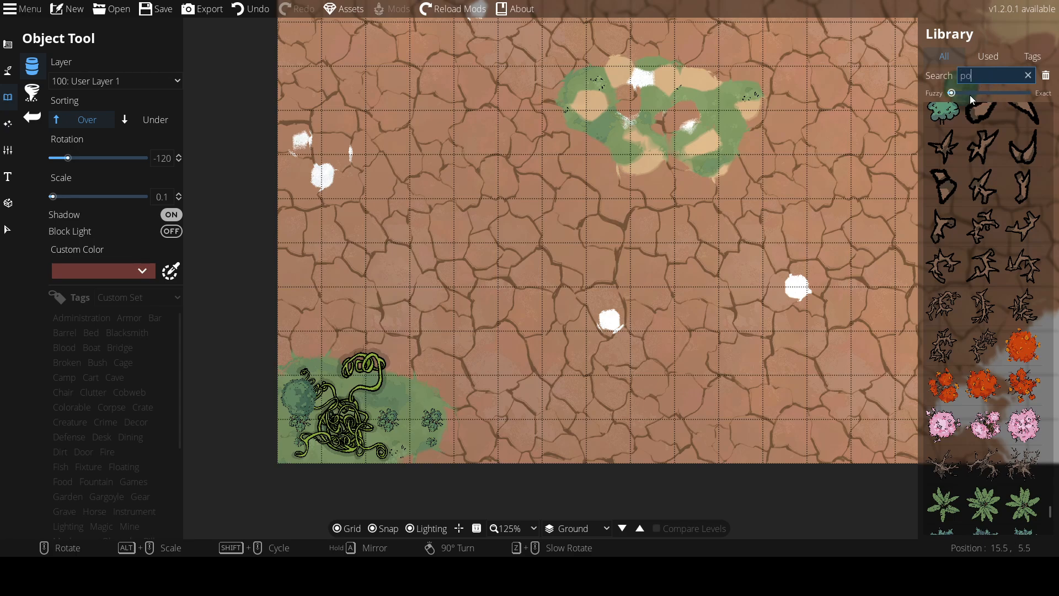
pyautogui.write('rtal')
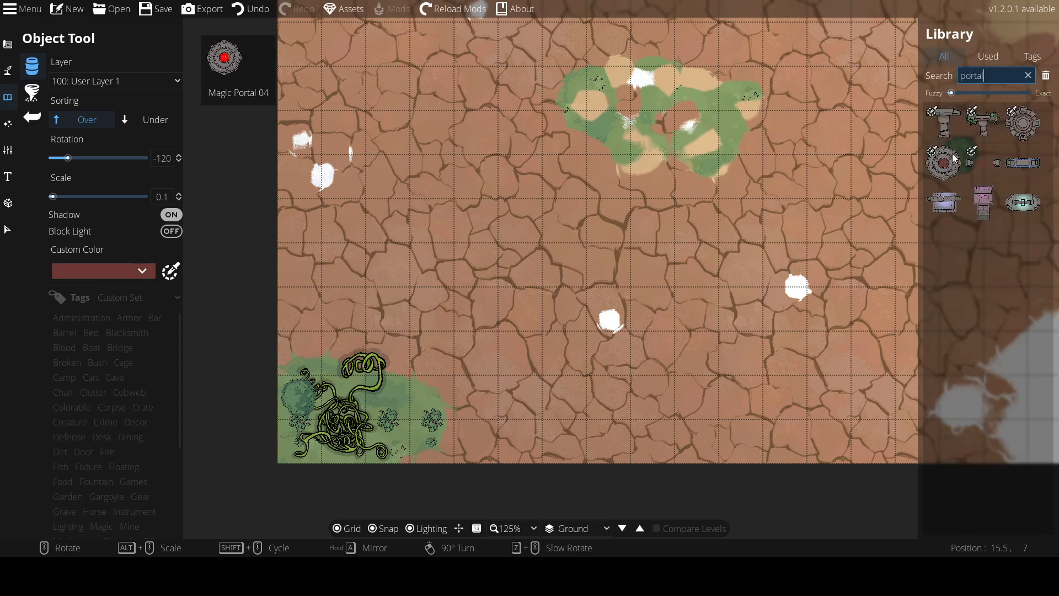
pyautogui.click(974, 121)
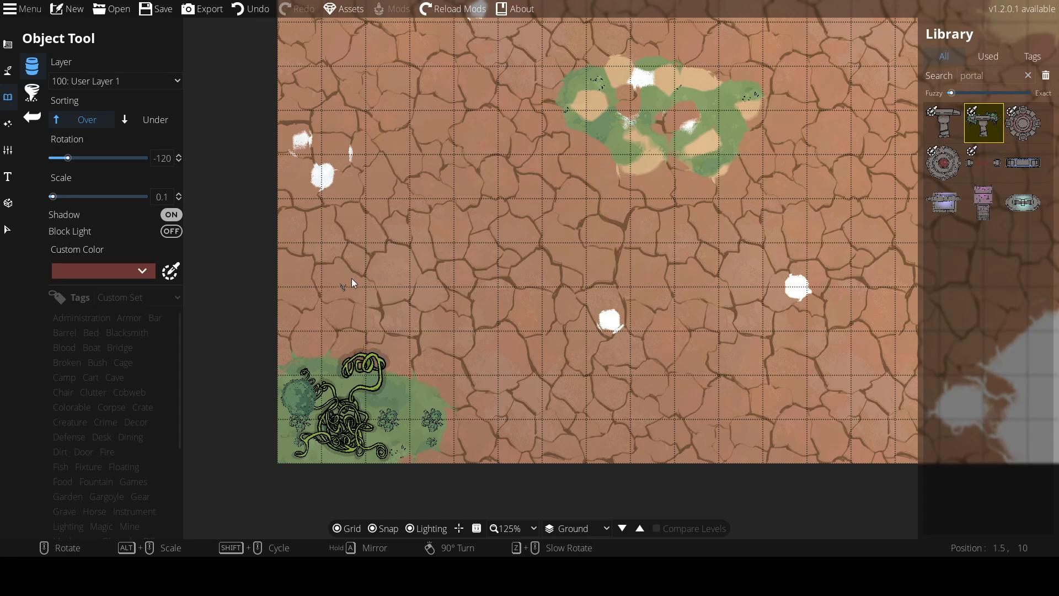
pyautogui.scroll(5, 349, 259)
pyautogui.click(297, 331)
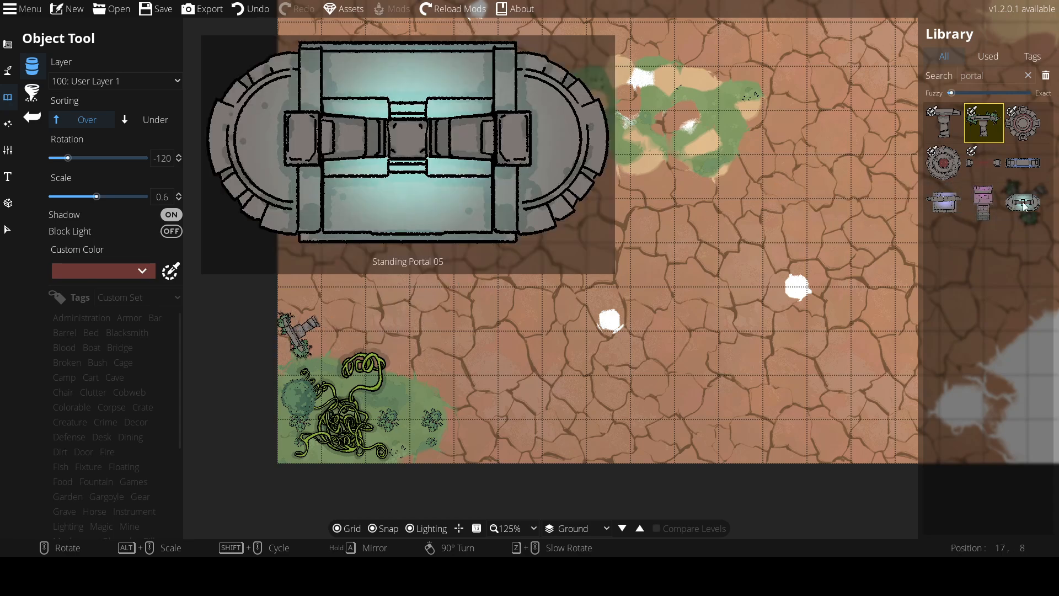
# Place Standing Portal 05 rotated -60 degrees at scale 0.5 just right of the grass patch
pyautogui.click(1023, 202)
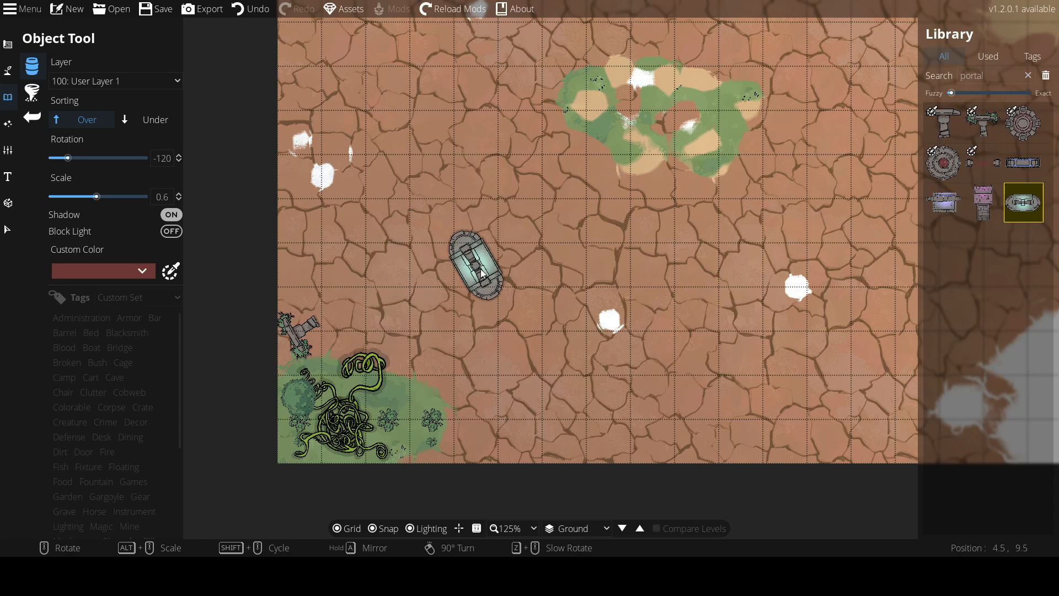
pyautogui.scroll(3, 480, 314)
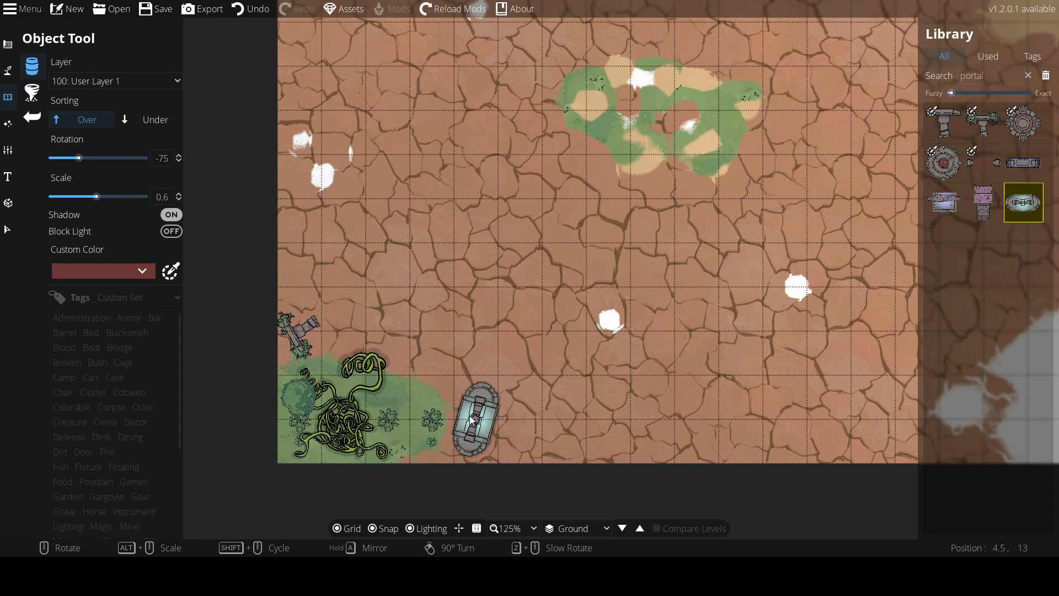
pyautogui.scroll(1, 471, 420)
pyautogui.keyDown('alt'); pyautogui.scroll(-1, 471, 421); pyautogui.keyUp('alt')
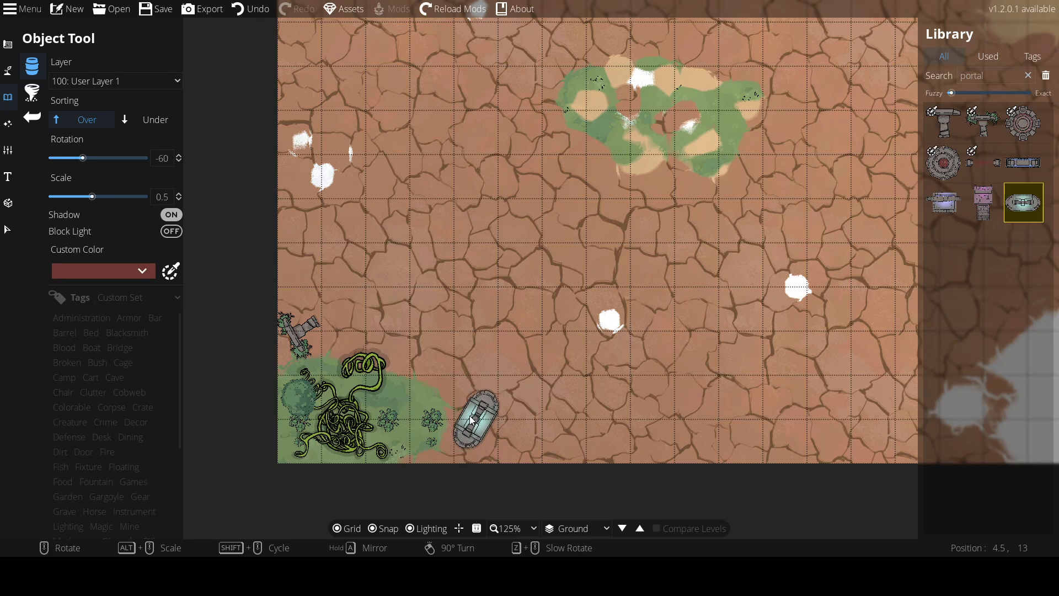
pyautogui.click(472, 420)
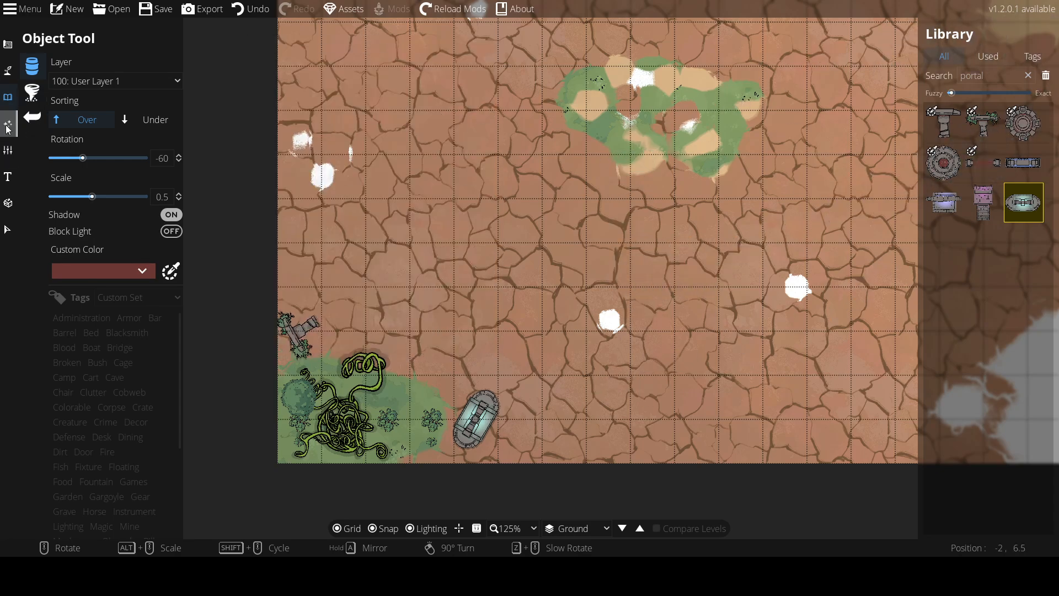
# Add the text label THE TENTICALLES just above the standing portal
pyautogui.click(8, 176)
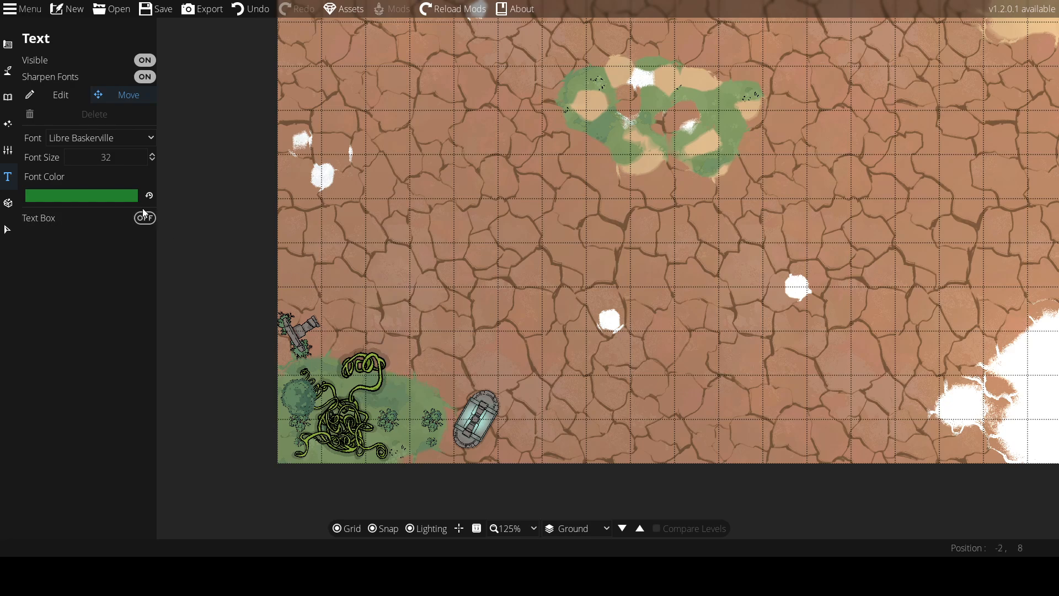
pyautogui.click(51, 96)
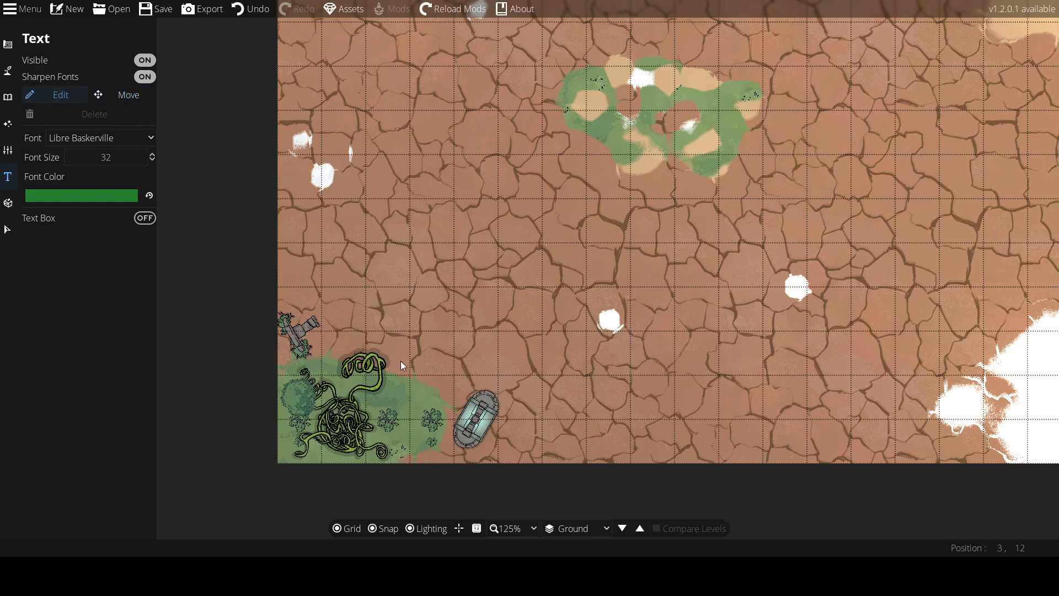
pyautogui.click(412, 394)
pyautogui.write('THE')
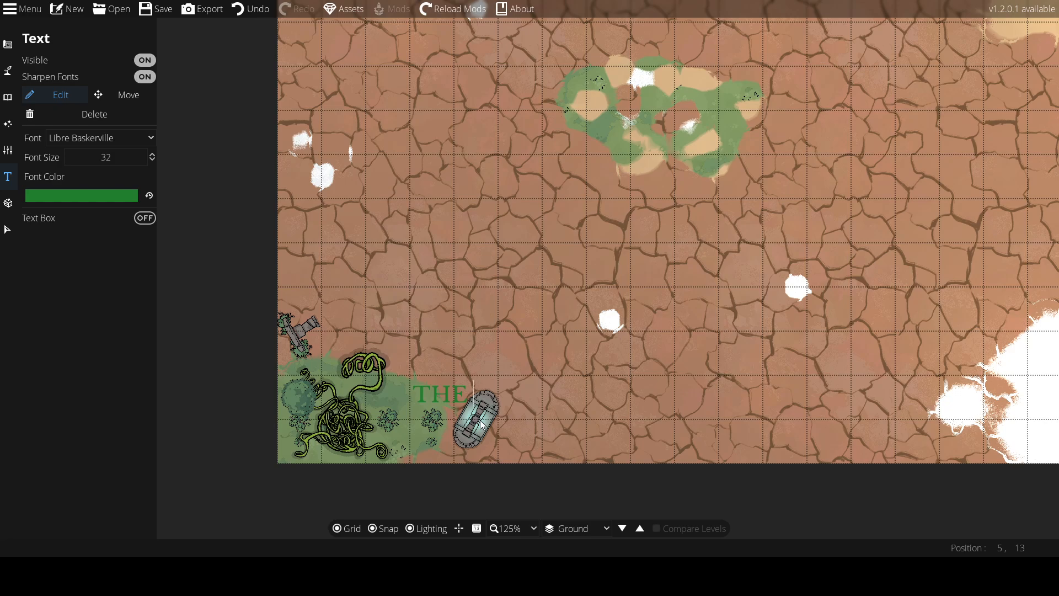
pyautogui.write('TENTICALL')
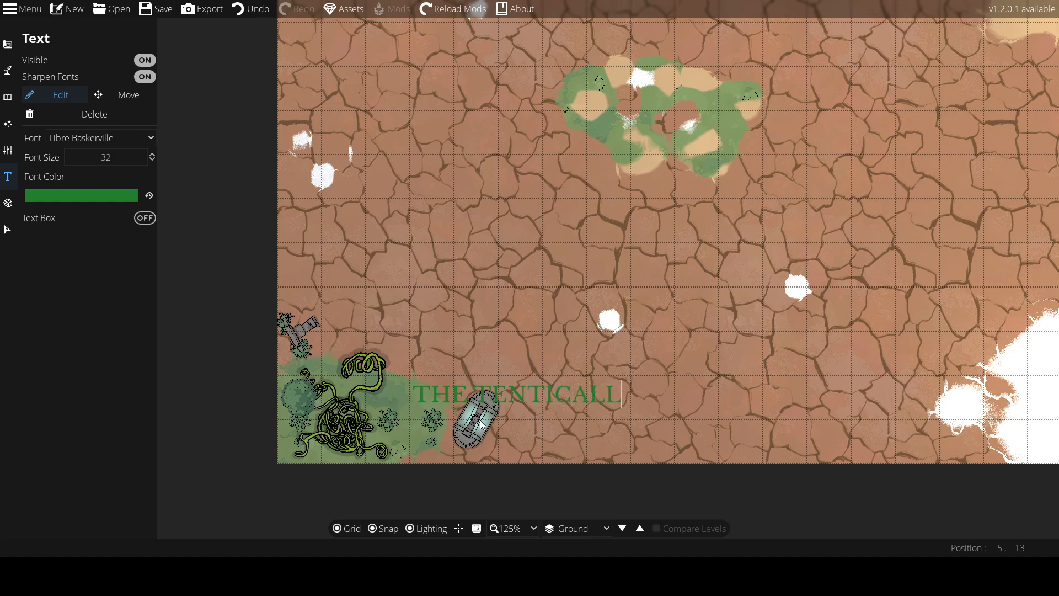
pyautogui.write('ES')
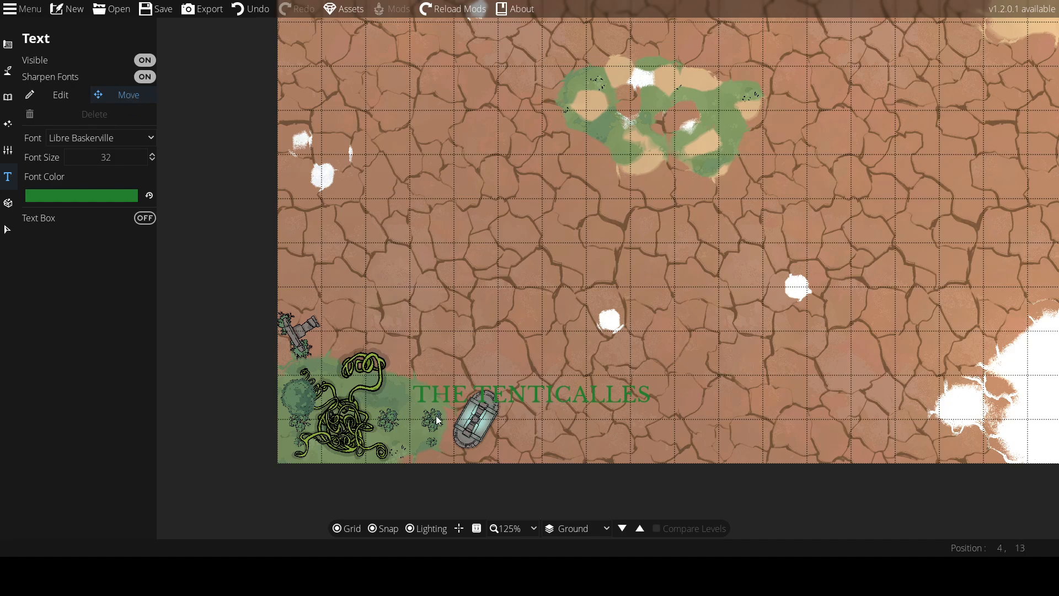
# Move the THE TENTICALLES label up and left so it sits above the grass patch
pyautogui.moveTo(473, 401); pyautogui.dragTo(380, 331)
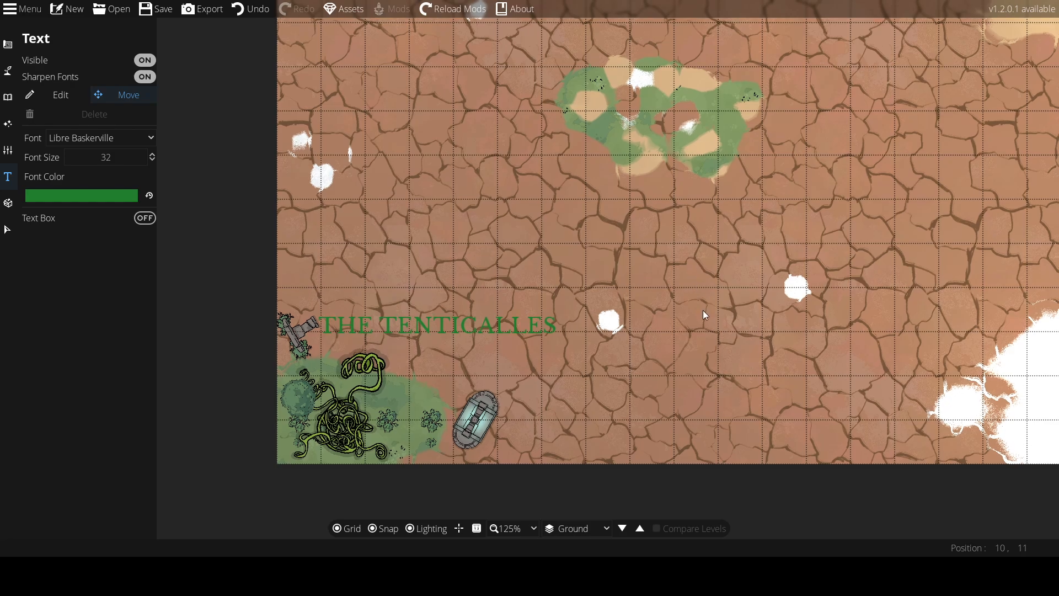
pyautogui.moveTo(702, 310); pyautogui.dragTo(158, 167)
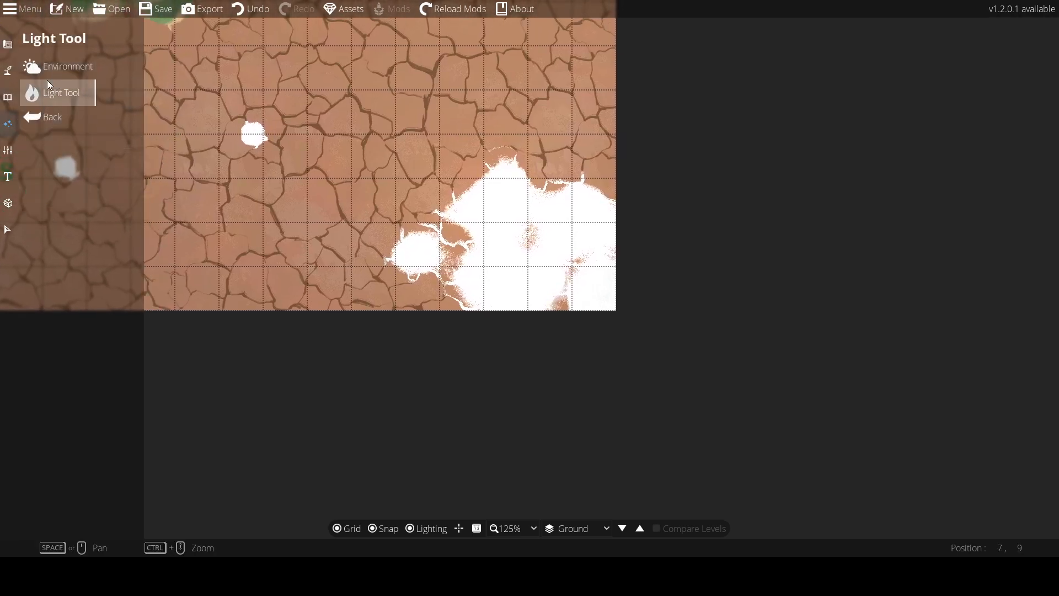
# Scroll through the object library to examine further assets
pyautogui.moveTo(3, 97)
pyautogui.click(56, 66)
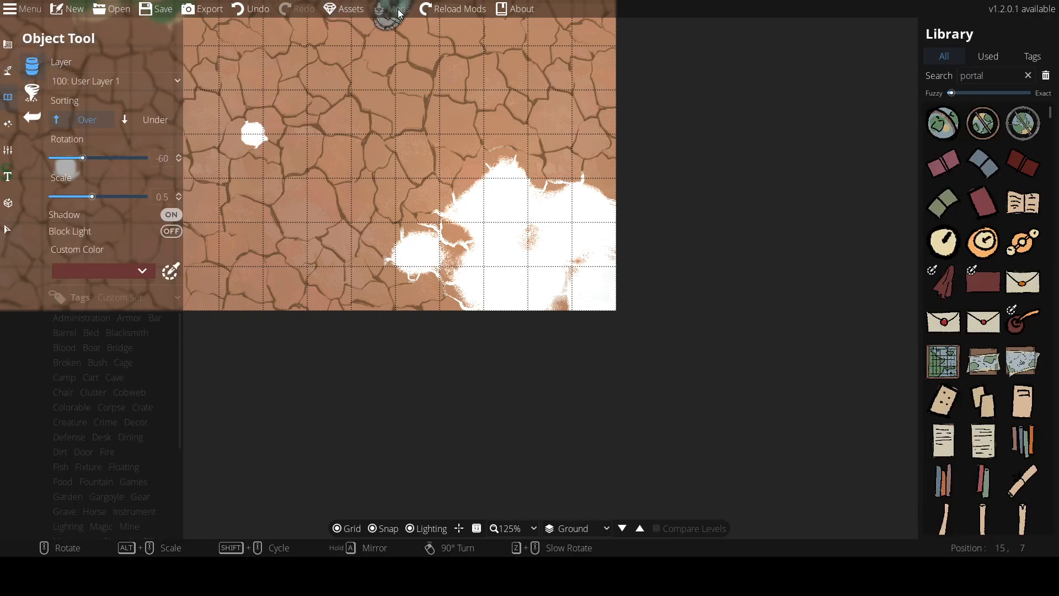
pyautogui.scroll(-10, 955, 225)
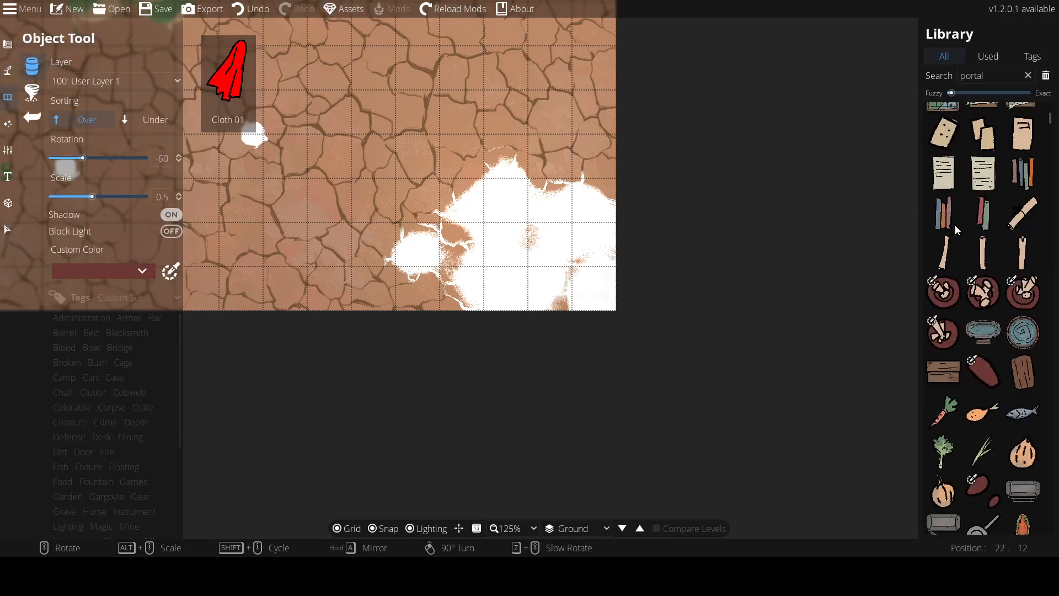
pyautogui.scroll(-5, 955, 223)
pyautogui.scroll(-1, 786, 193)
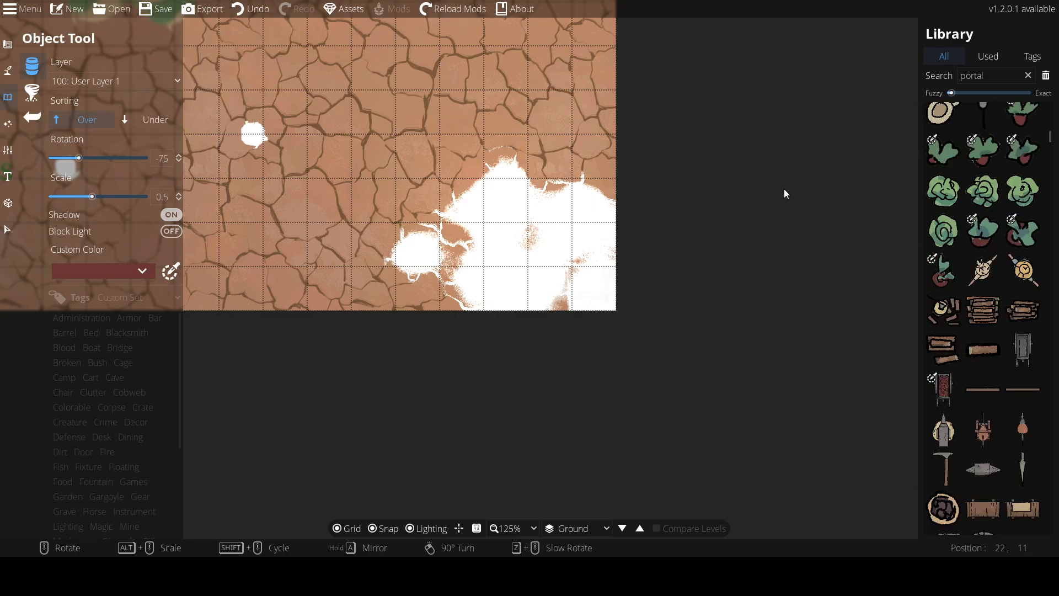
pyautogui.scroll(-10, 949, 208)
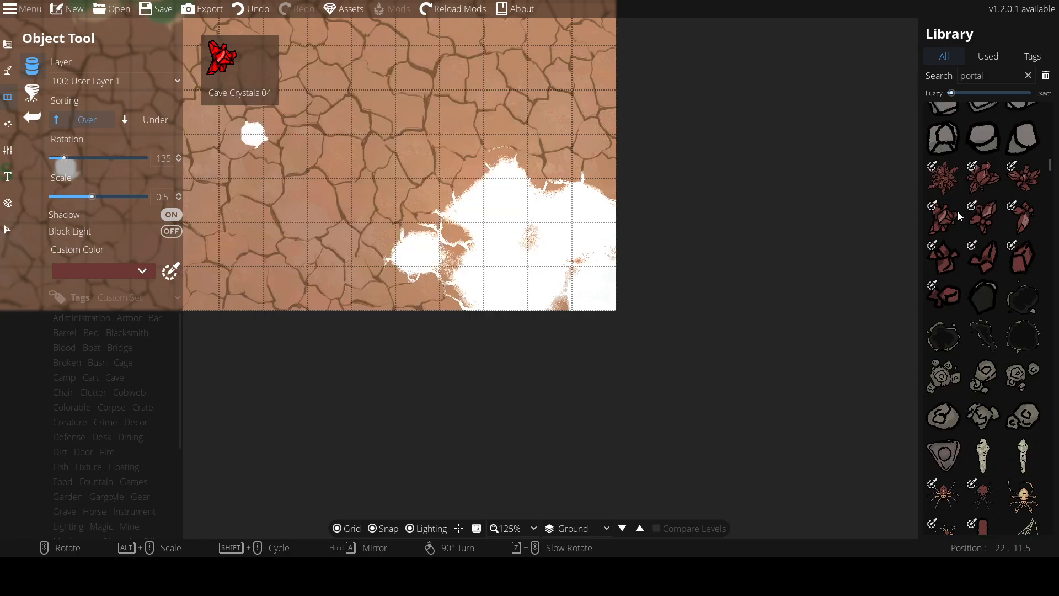
pyautogui.scroll(-15, 975, 243)
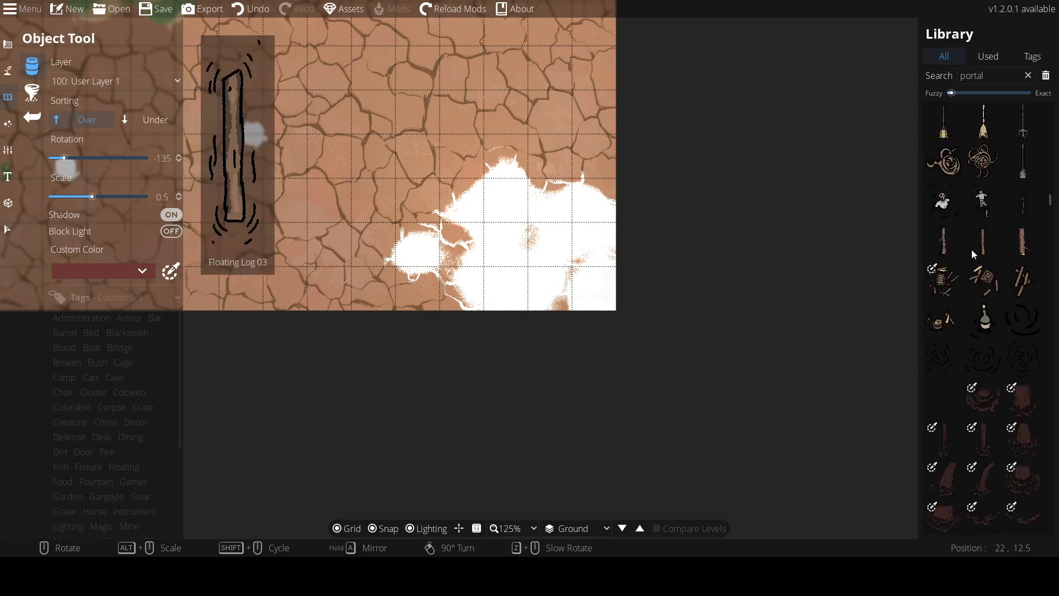
pyautogui.scroll(-12, 970, 249)
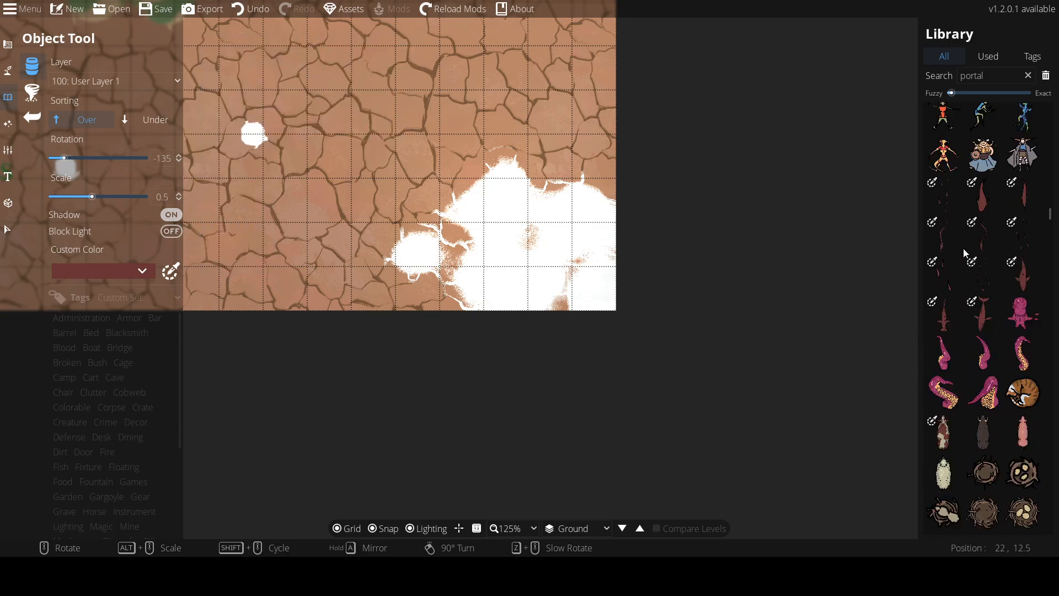
# Continue browsing down the object library through creatures, statues, furniture and ritual circles
pyautogui.scroll(-15, 963, 247)
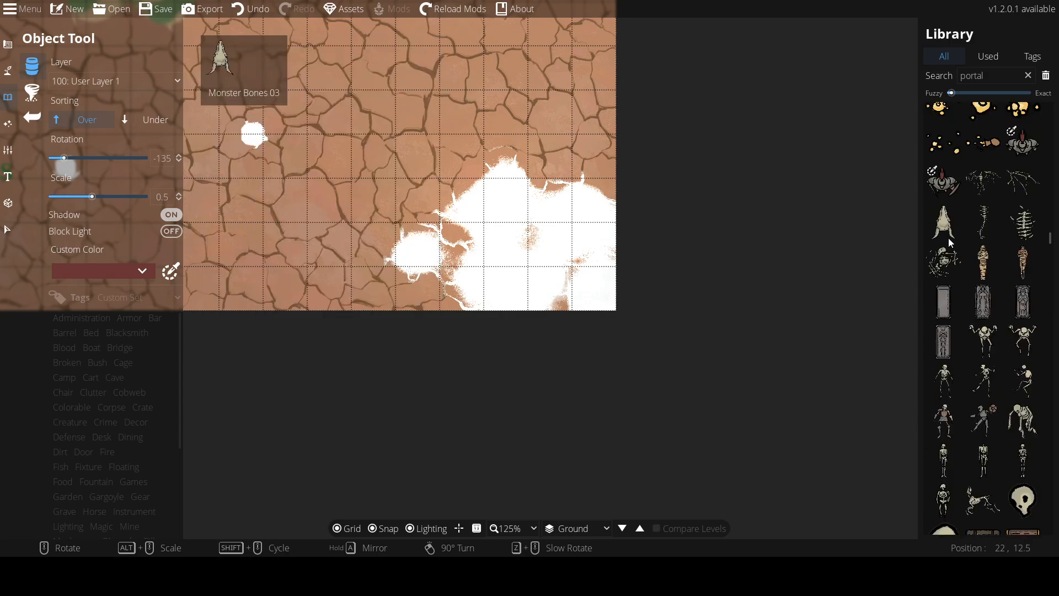
pyautogui.scroll(-12, 946, 248)
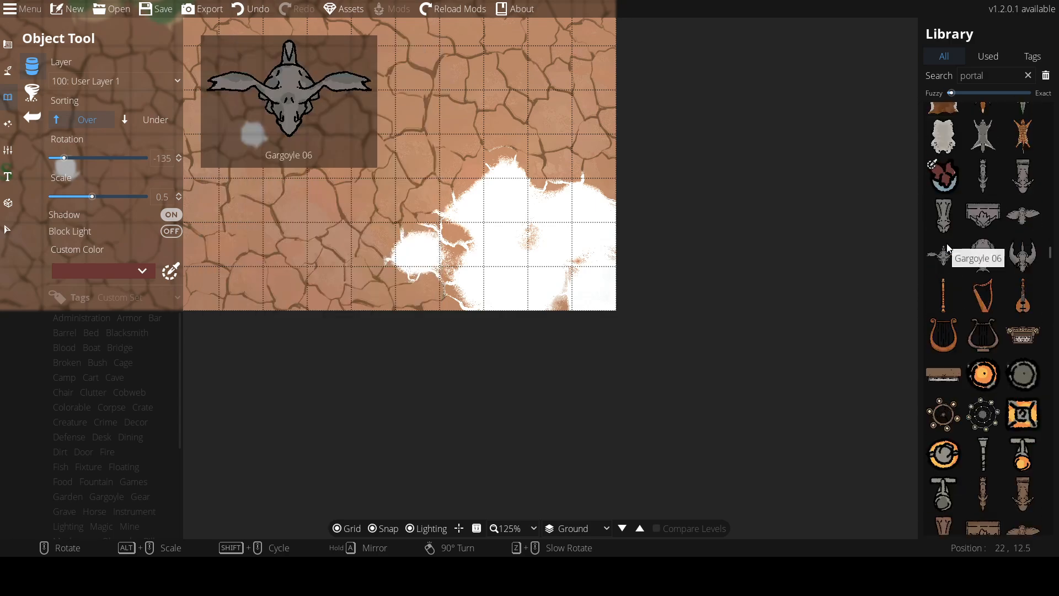
pyautogui.scroll(-15, 1047, 249)
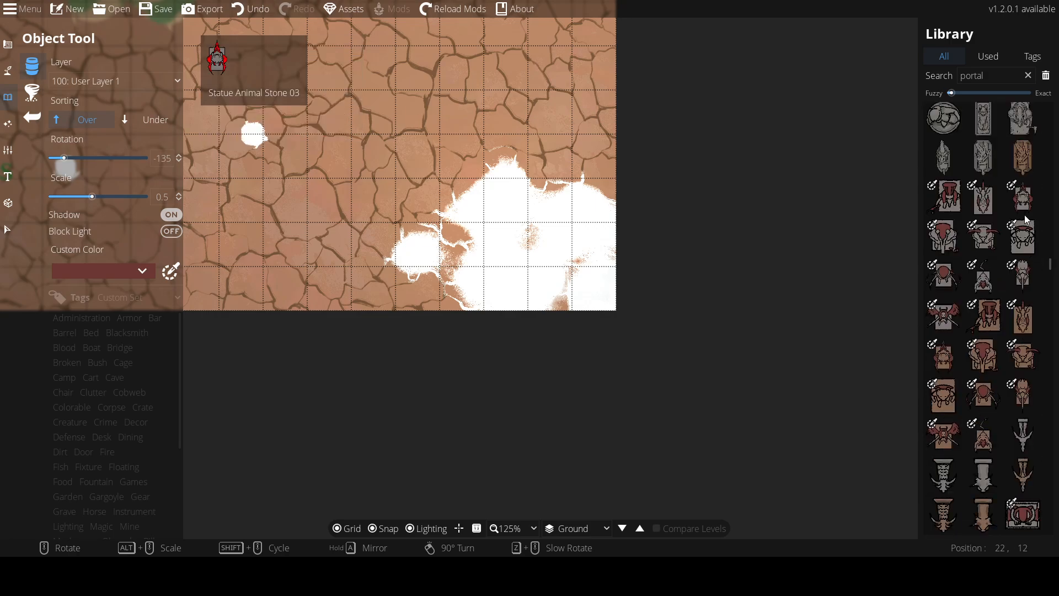
pyautogui.scroll(-15, 995, 306)
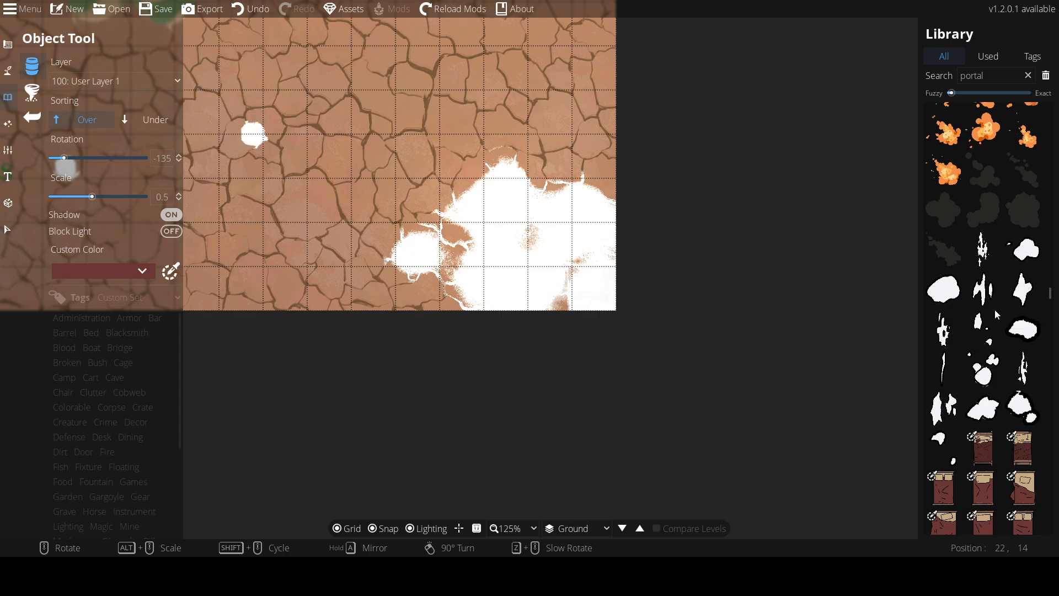
pyautogui.scroll(-5, 995, 309)
pyautogui.scroll(-10, 967, 227)
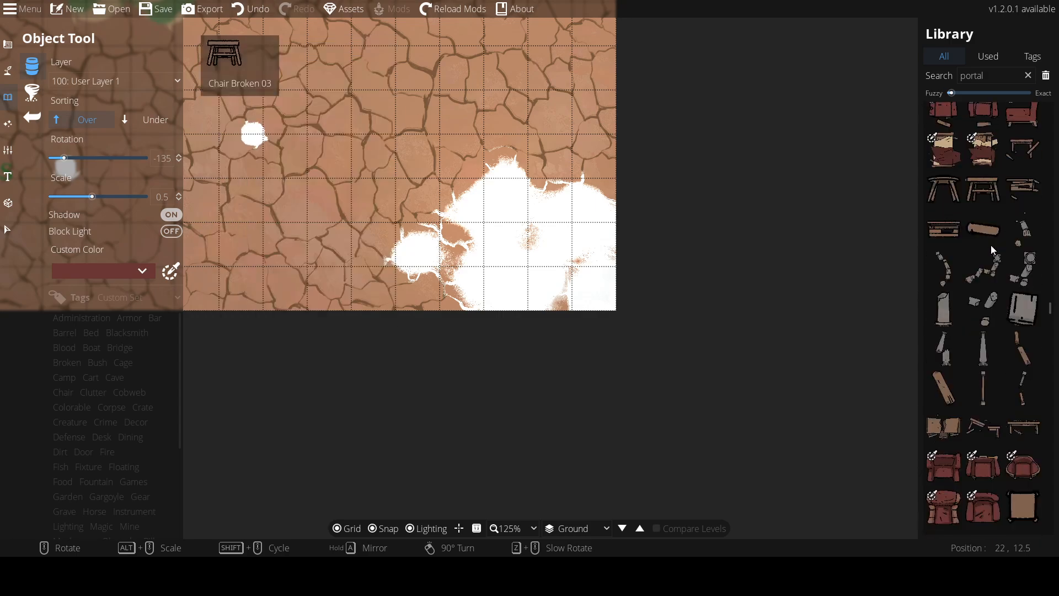
pyautogui.scroll(-10, 993, 298)
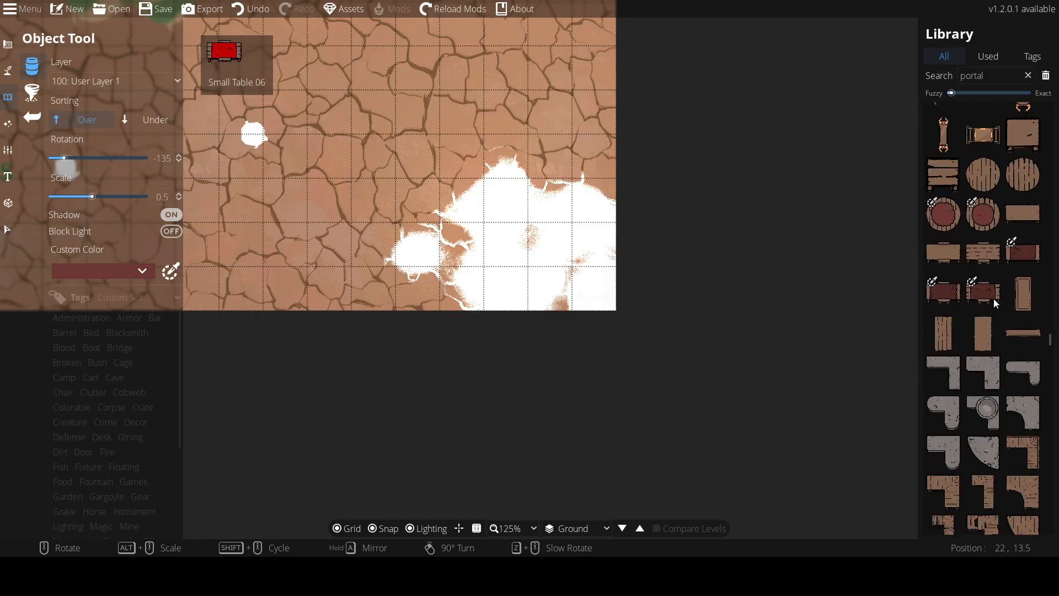
pyautogui.scroll(-10, 986, 301)
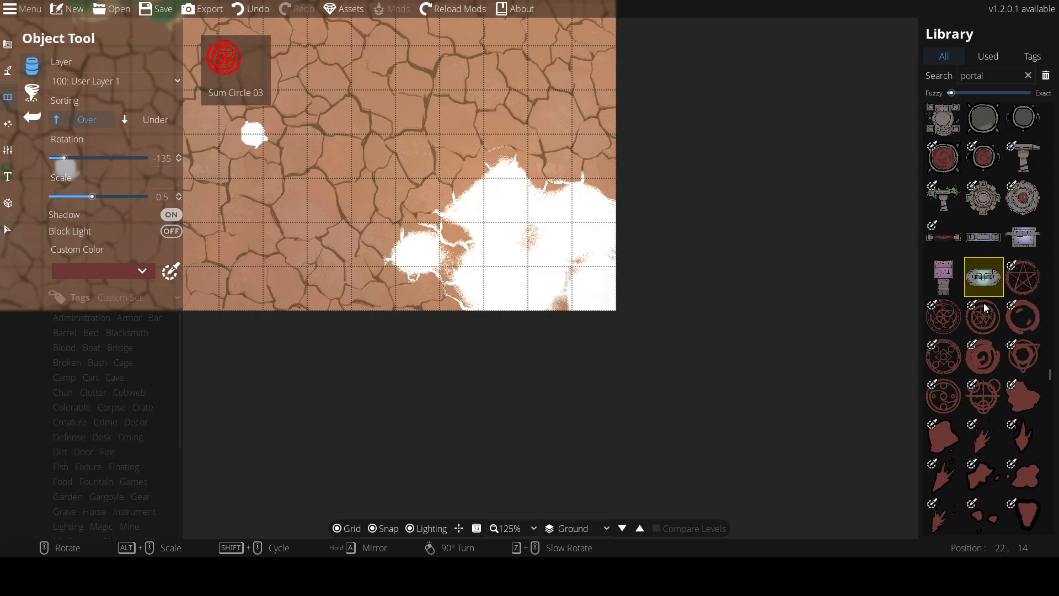
pyautogui.scroll(-10, 961, 298)
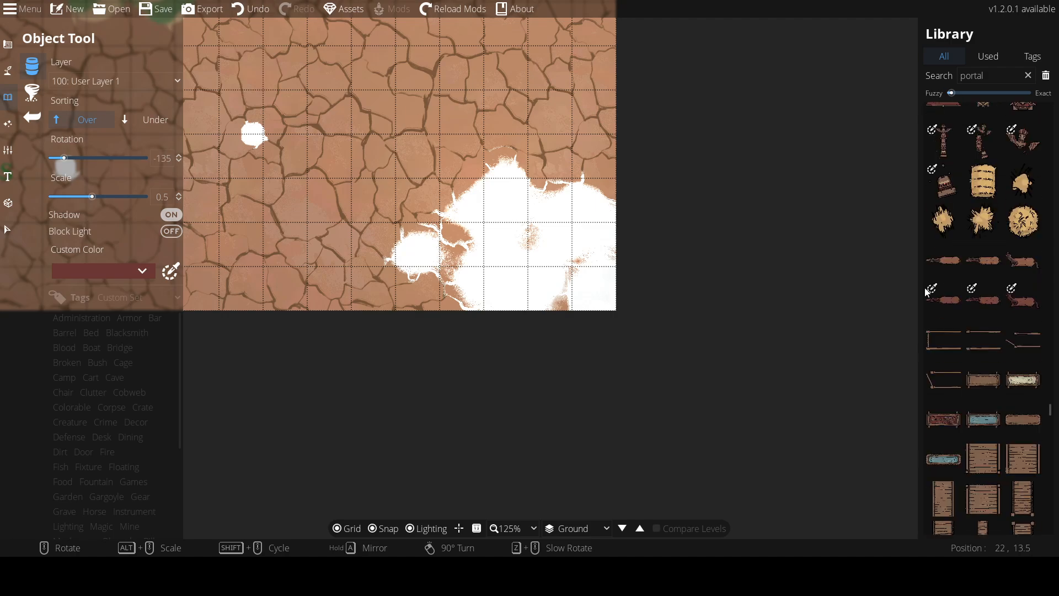
pyautogui.scroll(-1, 912, 326)
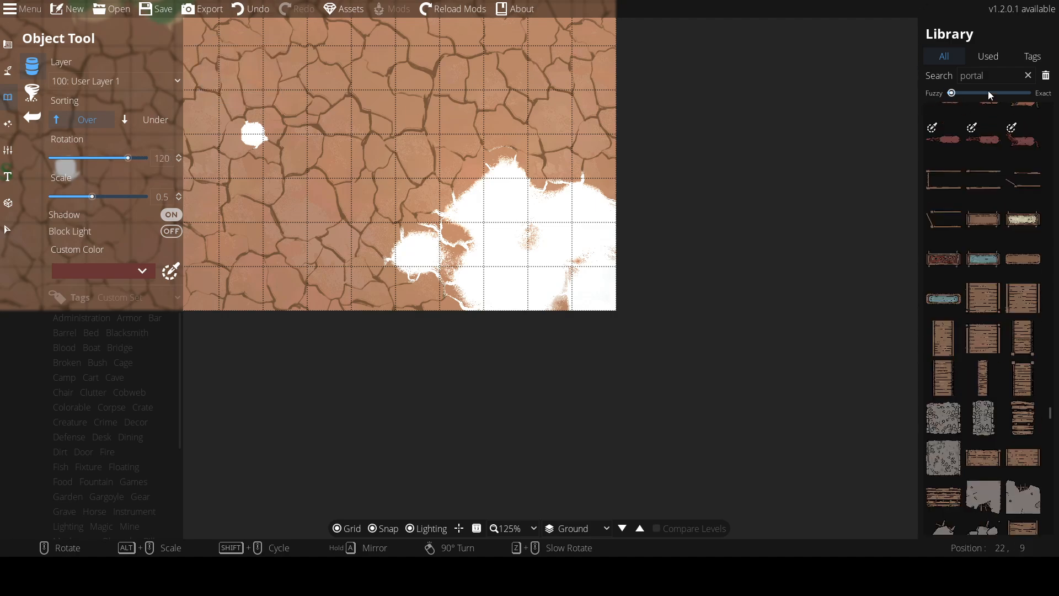
# Search the library for tents and place several wooden tents at varied rotations across the large white patch
pyautogui.click(998, 77)
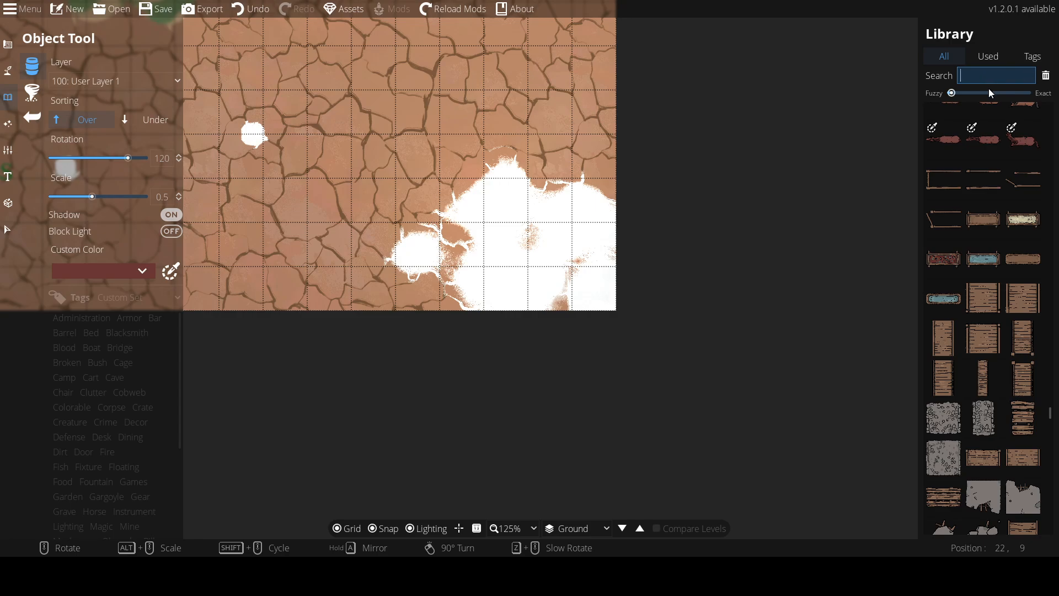
pyautogui.write('huts')
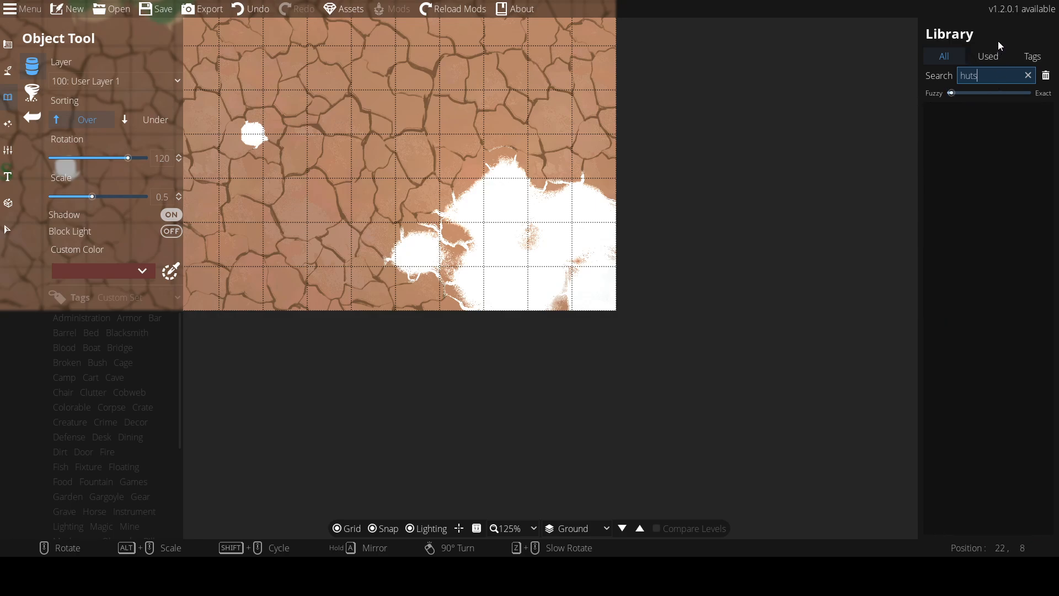
pyautogui.press('BackSpace')
pyautogui.press('BackSpace')
pyautogui.press('BackSpace')
pyautogui.press('BackSpace')
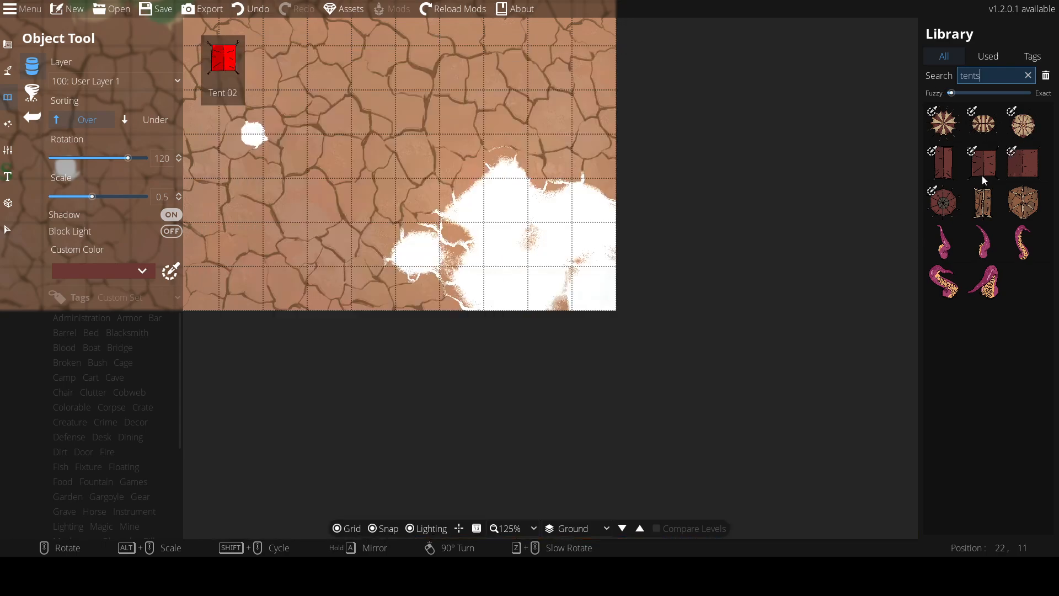
pyautogui.moveTo(952, 159)
pyautogui.click(986, 203)
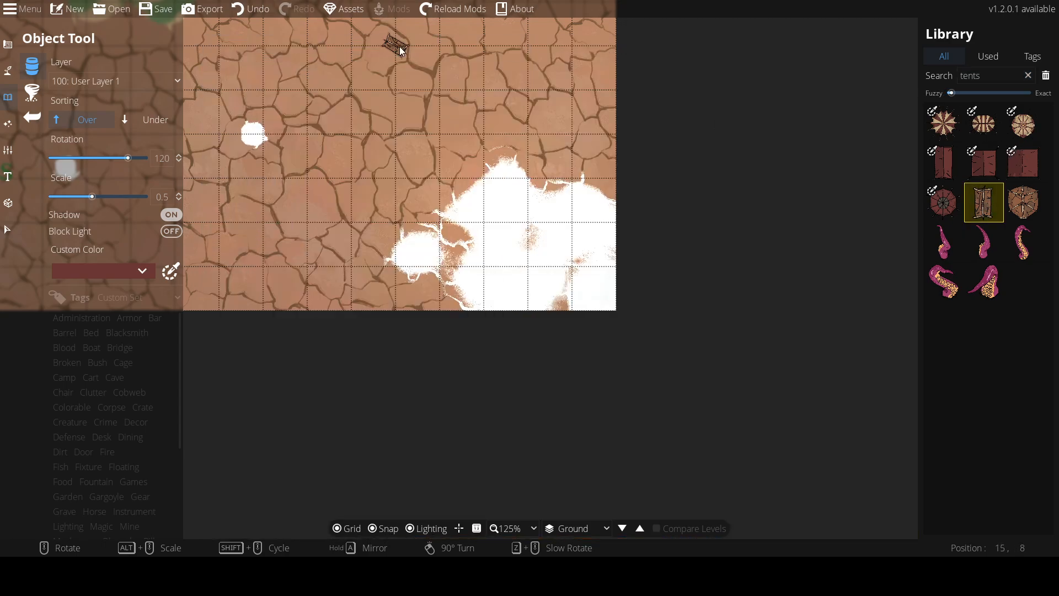
pyautogui.click(498, 192)
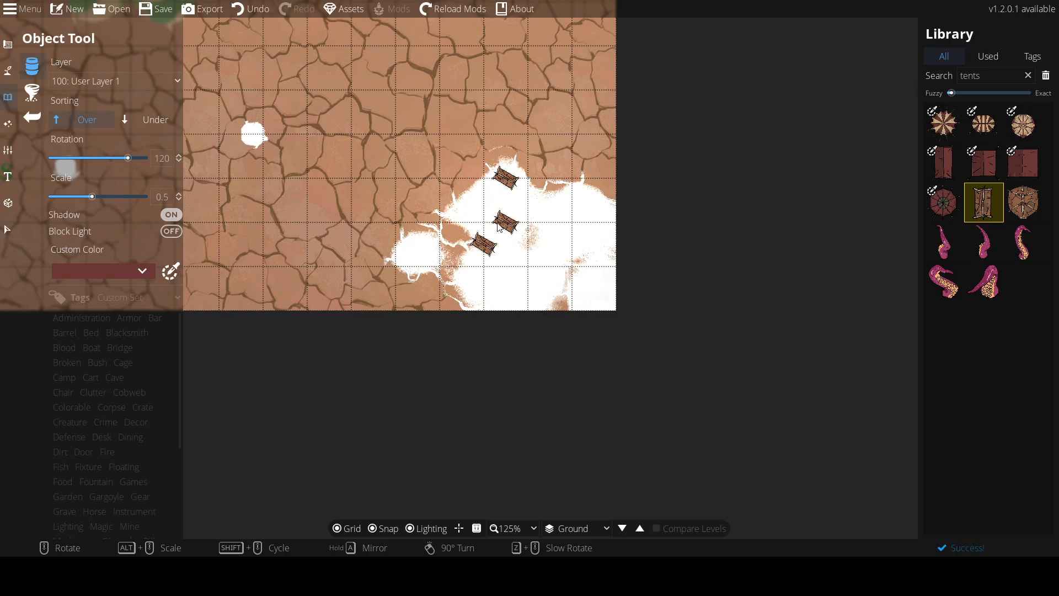
pyautogui.click(481, 210)
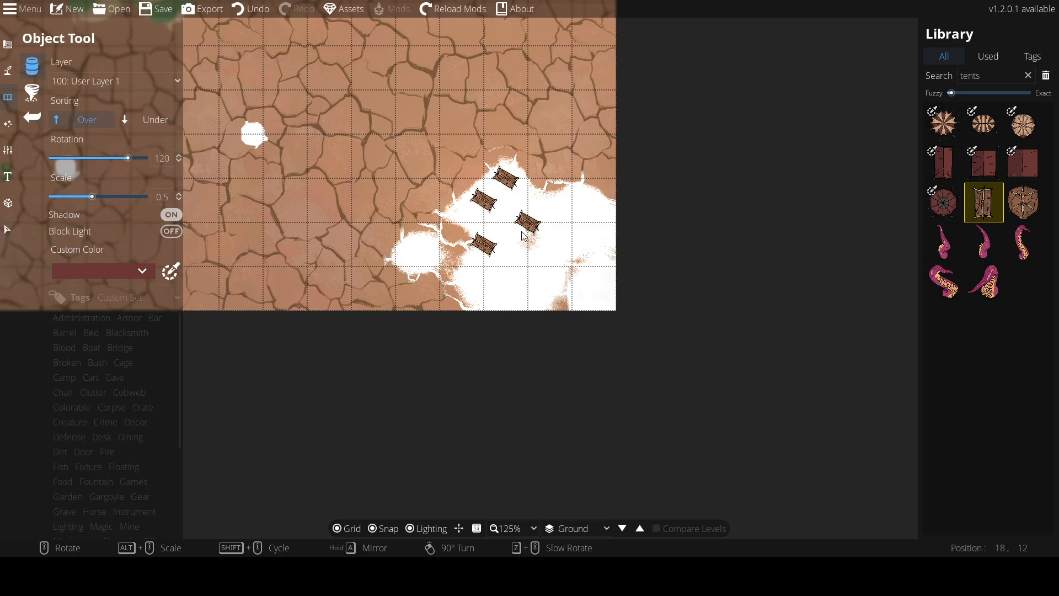
pyautogui.scroll(-6, 545, 245)
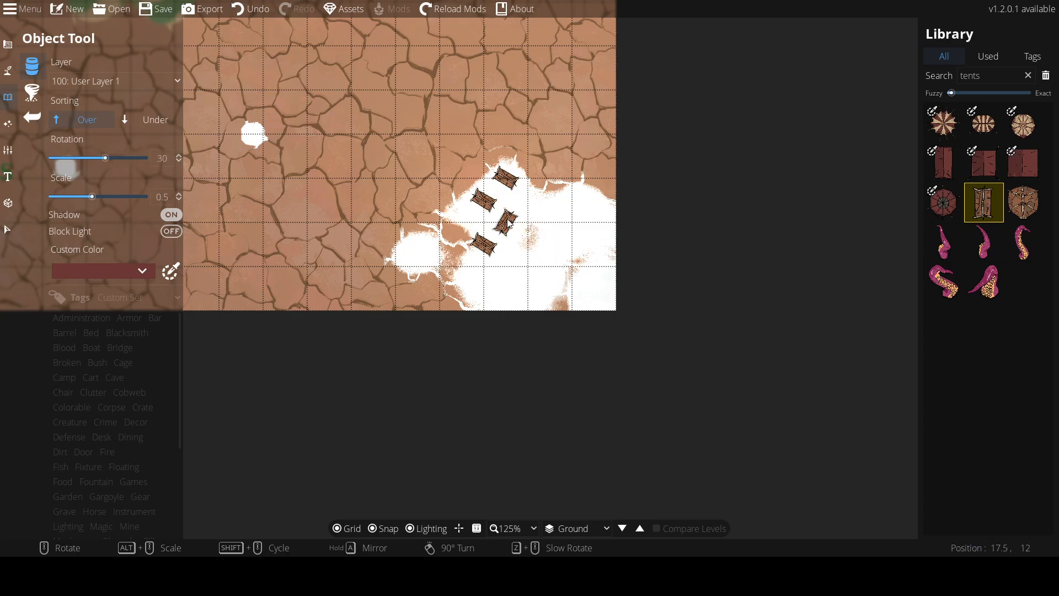
pyautogui.click(507, 223)
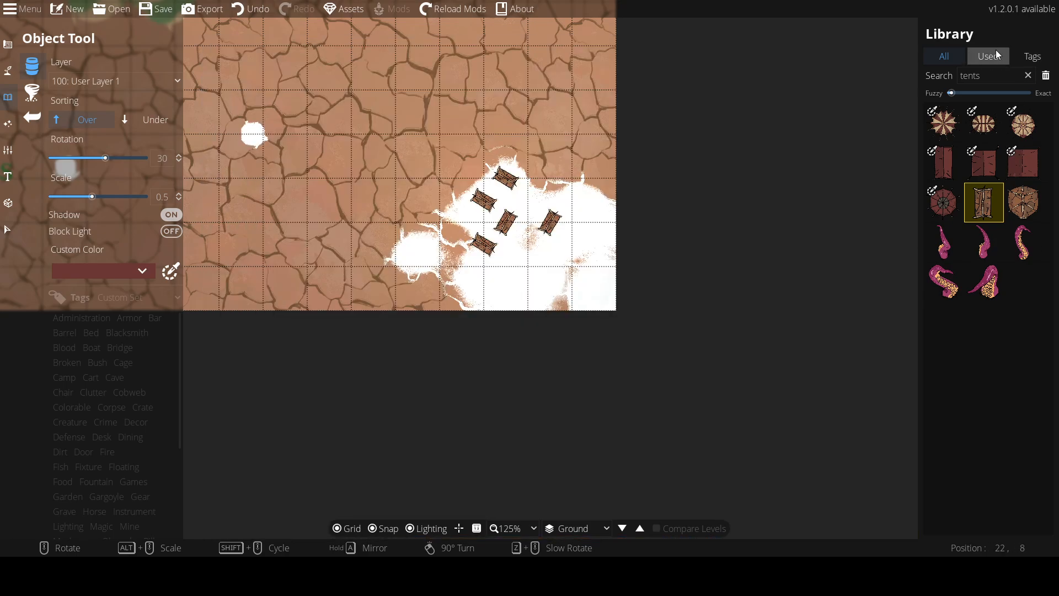
# Clear the tent search and browse the full object library for more assets
pyautogui.click(986, 78)
pyautogui.press('BackSpace')
pyautogui.press('BackSpace')
pyautogui.press('BackSpace')
pyautogui.press('BackSpace')
pyautogui.press('BackSpace')
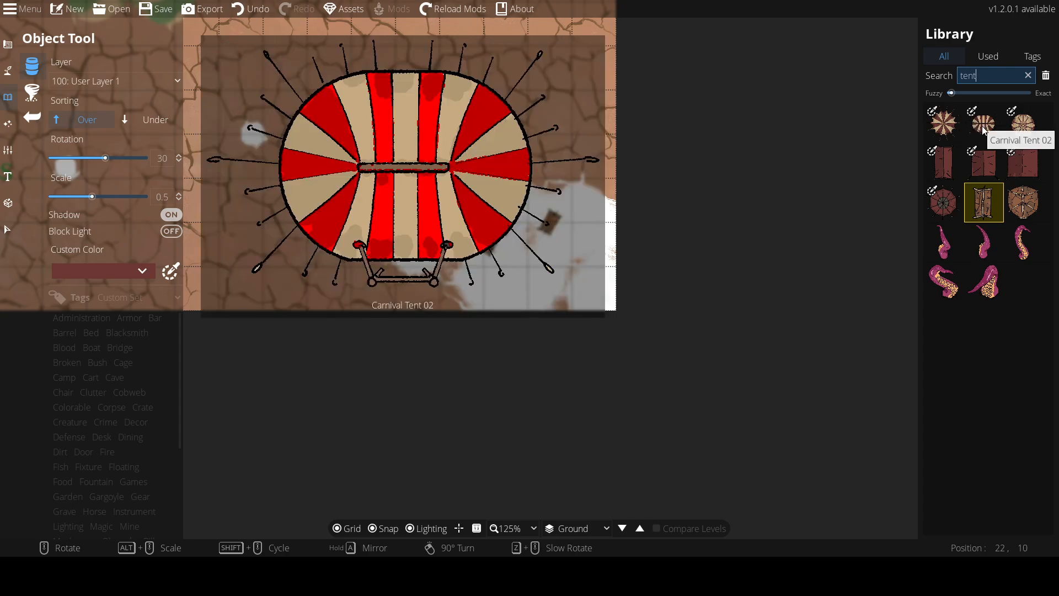
pyautogui.click(951, 55)
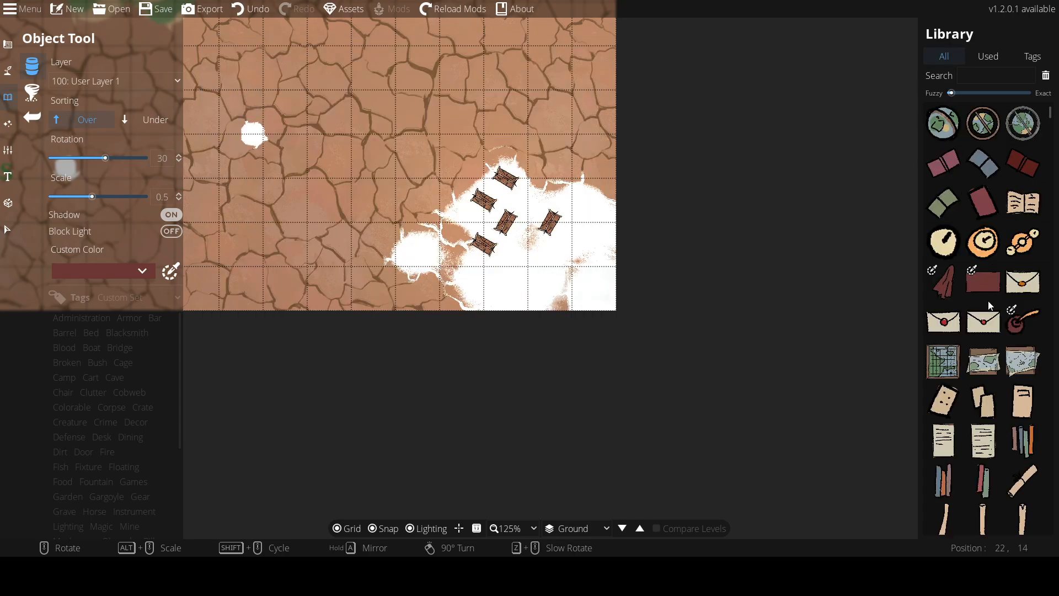
pyautogui.scroll(-10, 973, 309)
pyautogui.scroll(-20, 964, 335)
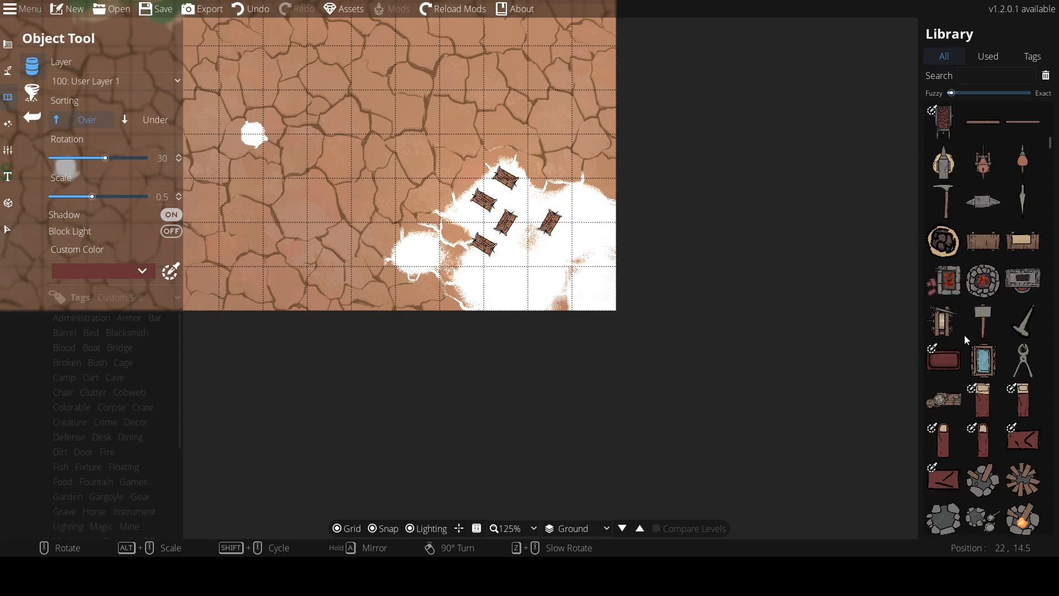
pyautogui.scroll(-8, 968, 332)
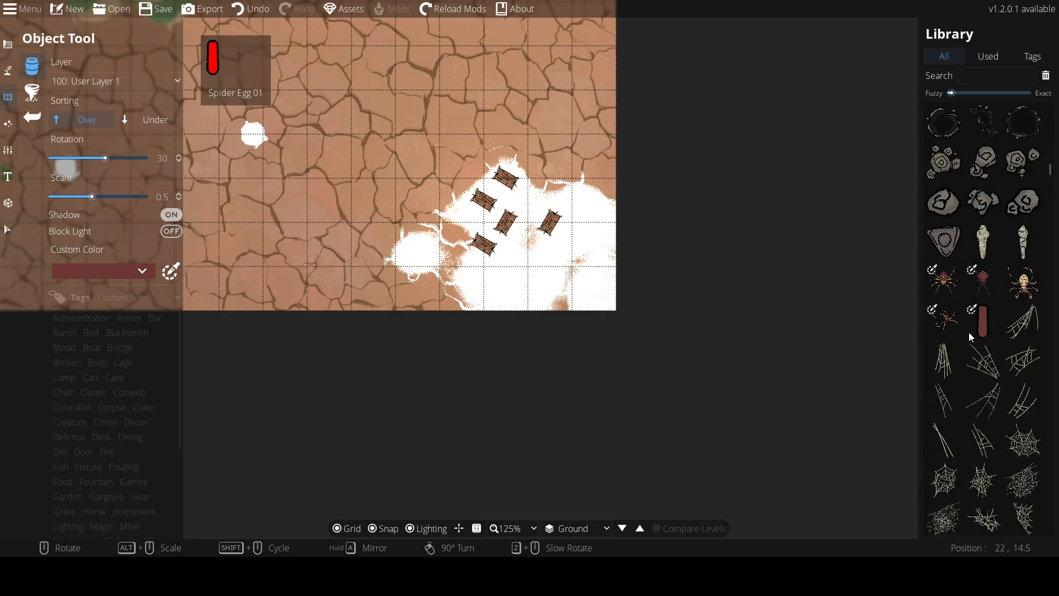
pyautogui.scroll(-20, 990, 230)
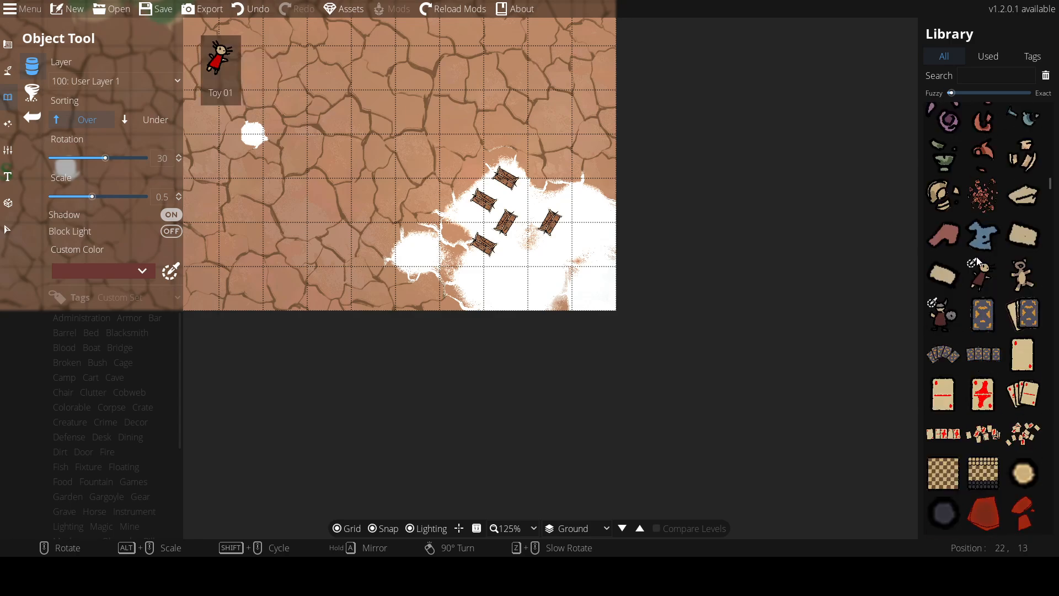
pyautogui.scroll(-20, 964, 264)
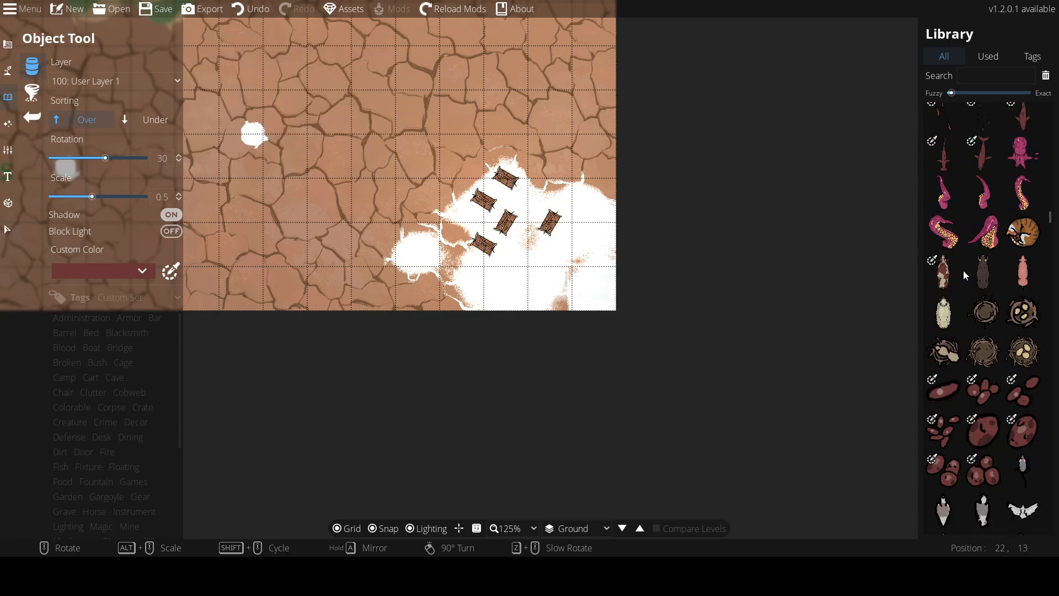
pyautogui.scroll(-10, 964, 270)
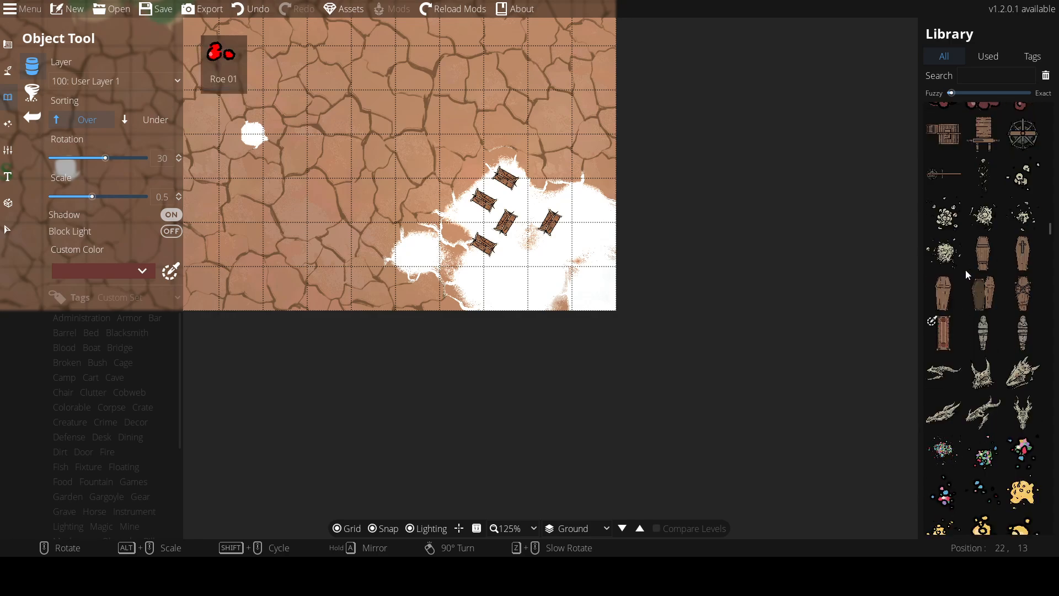
pyautogui.scroll(-15, 974, 265)
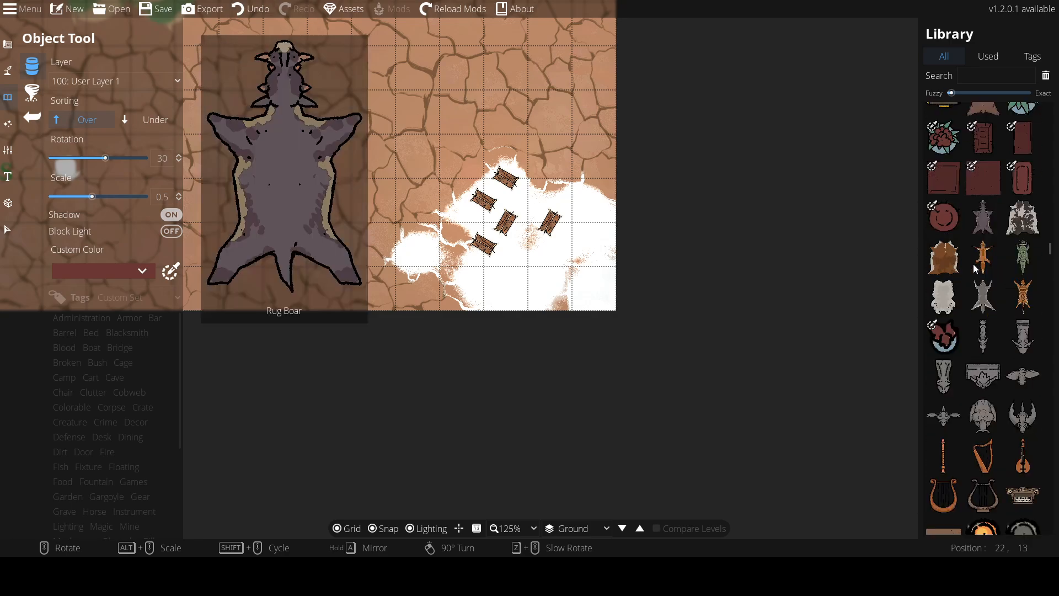
pyautogui.scroll(-15, 973, 264)
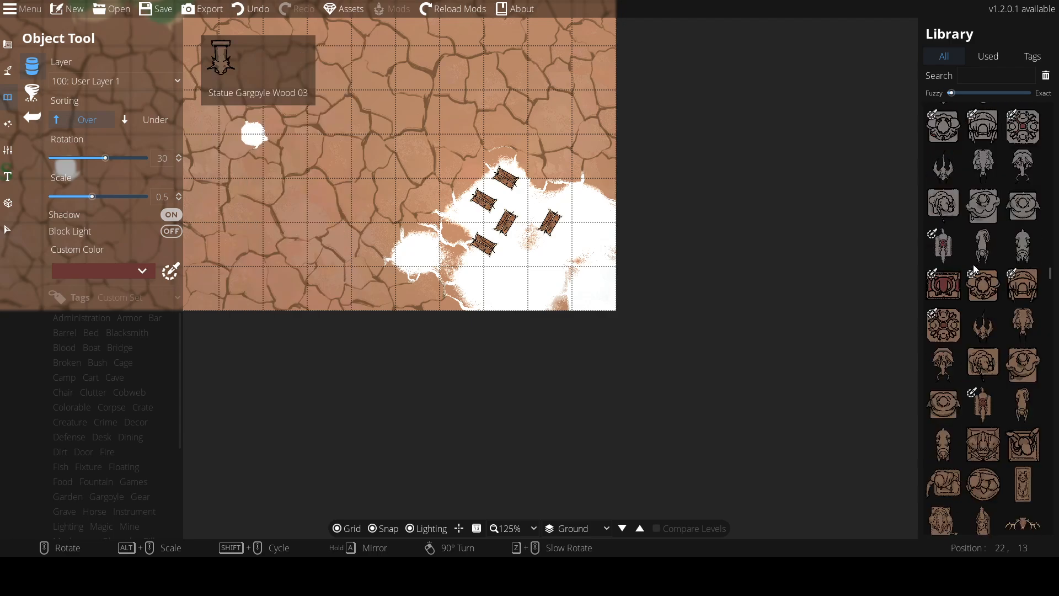
pyautogui.scroll(-15, 968, 273)
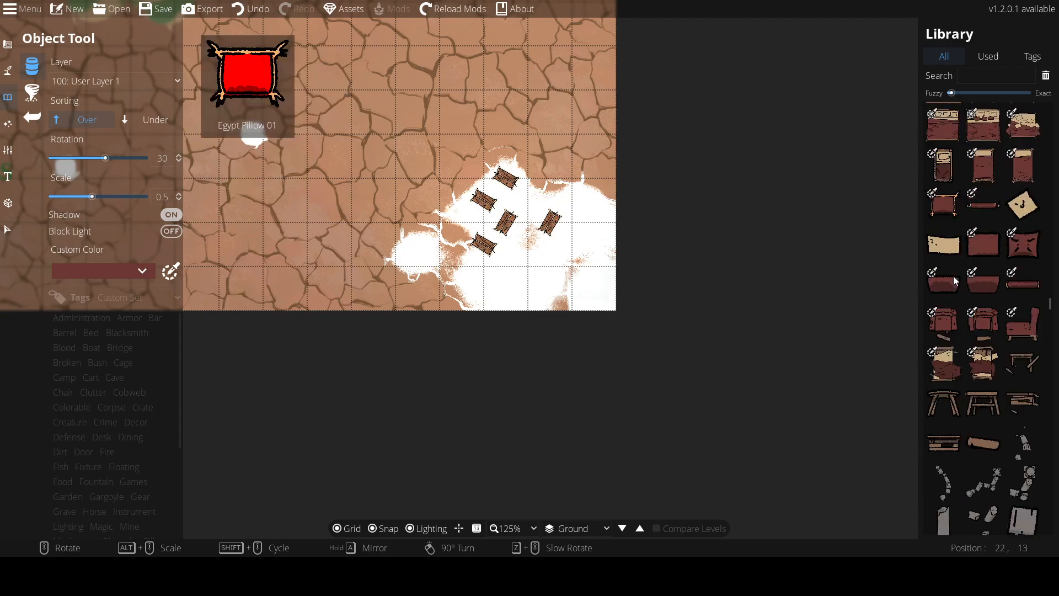
pyautogui.scroll(-12, 952, 318)
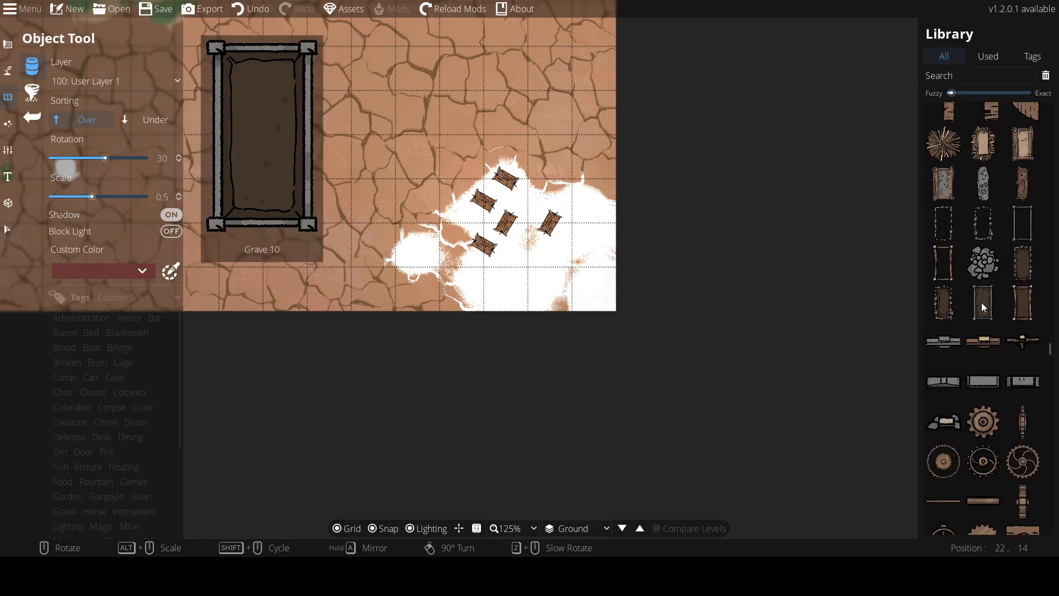
pyautogui.scroll(-12, 982, 302)
pyautogui.scroll(-12, 977, 313)
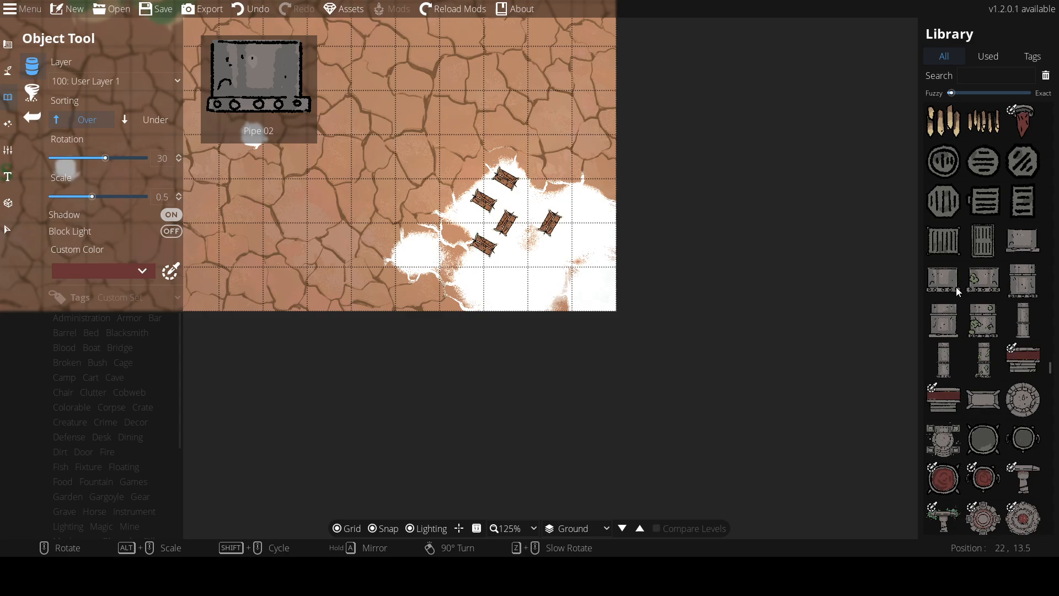
pyautogui.scroll(-12, 955, 280)
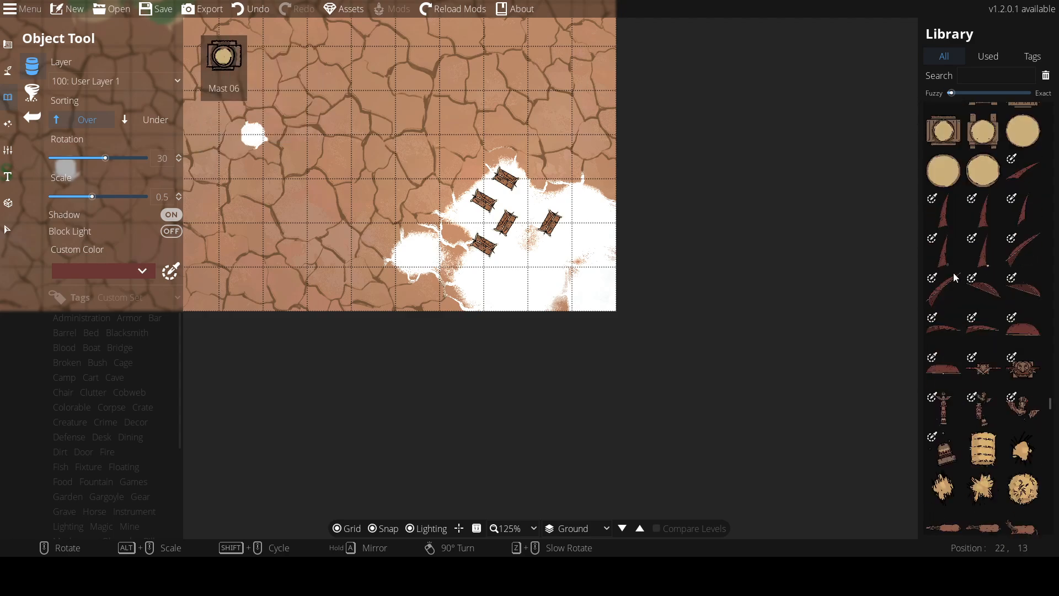
pyautogui.scroll(-12, 958, 298)
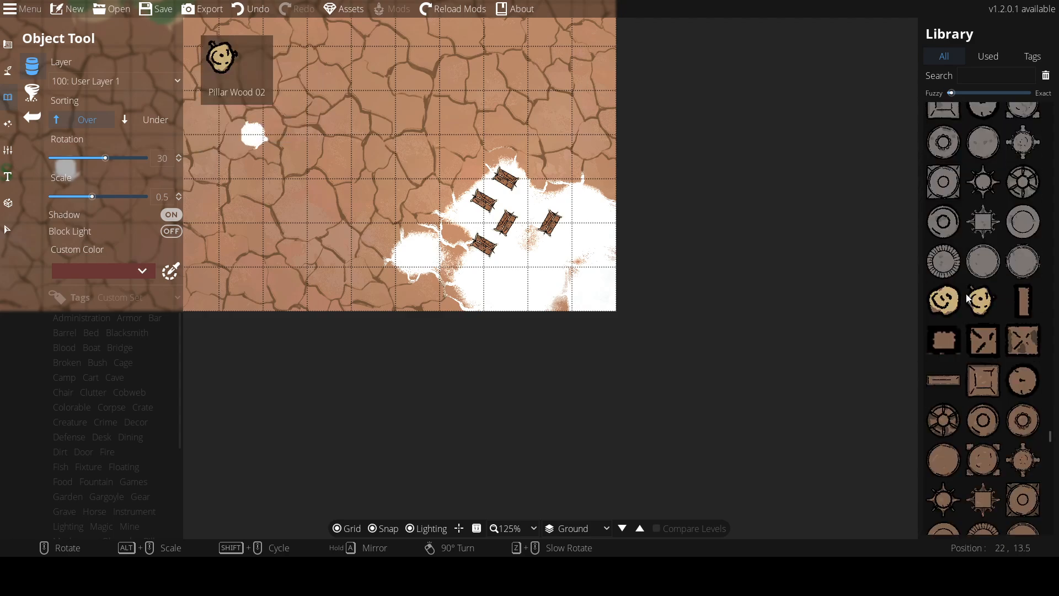
pyautogui.scroll(-12, 955, 293)
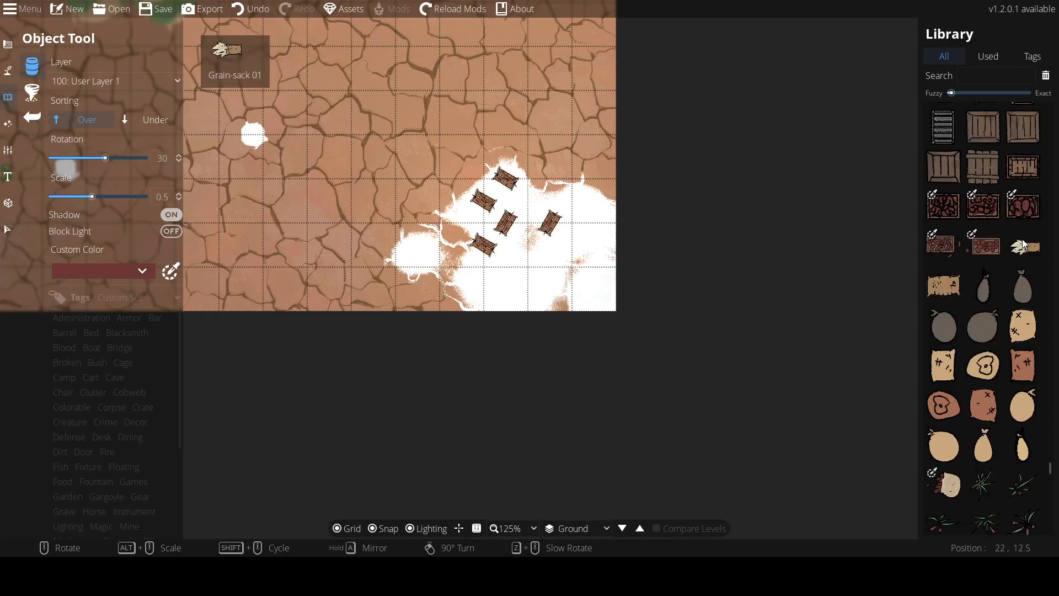
pyautogui.scroll(12, 1023, 244)
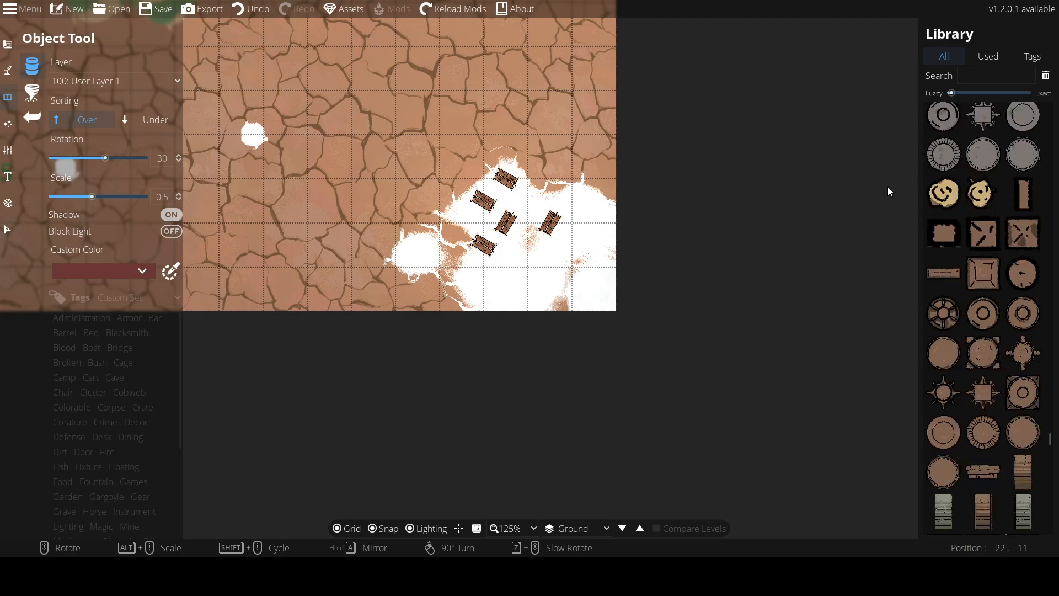
pyautogui.scroll(10, 944, 197)
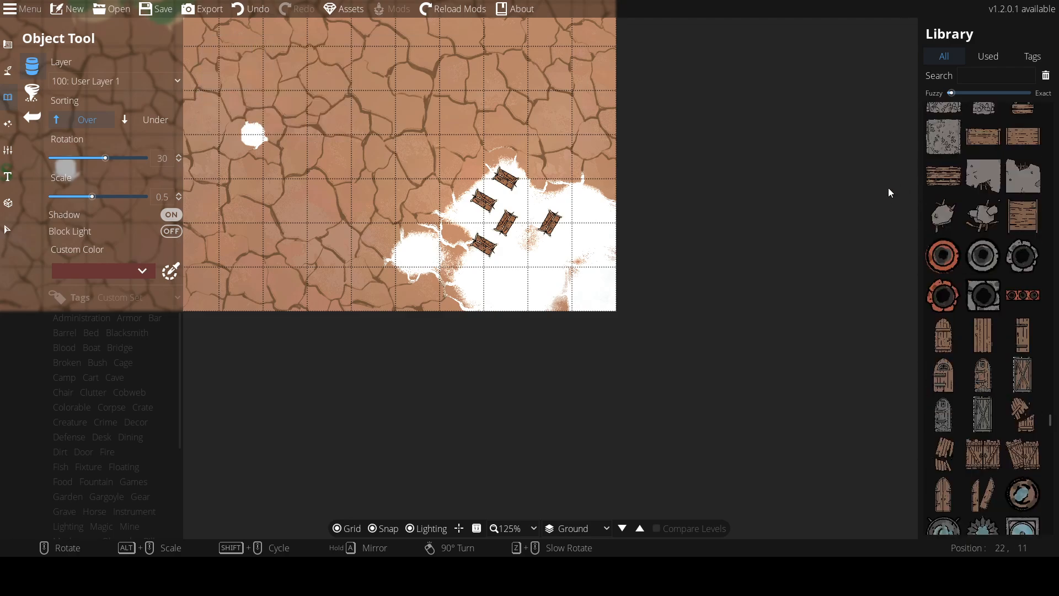
pyautogui.scroll(8, 984, 213)
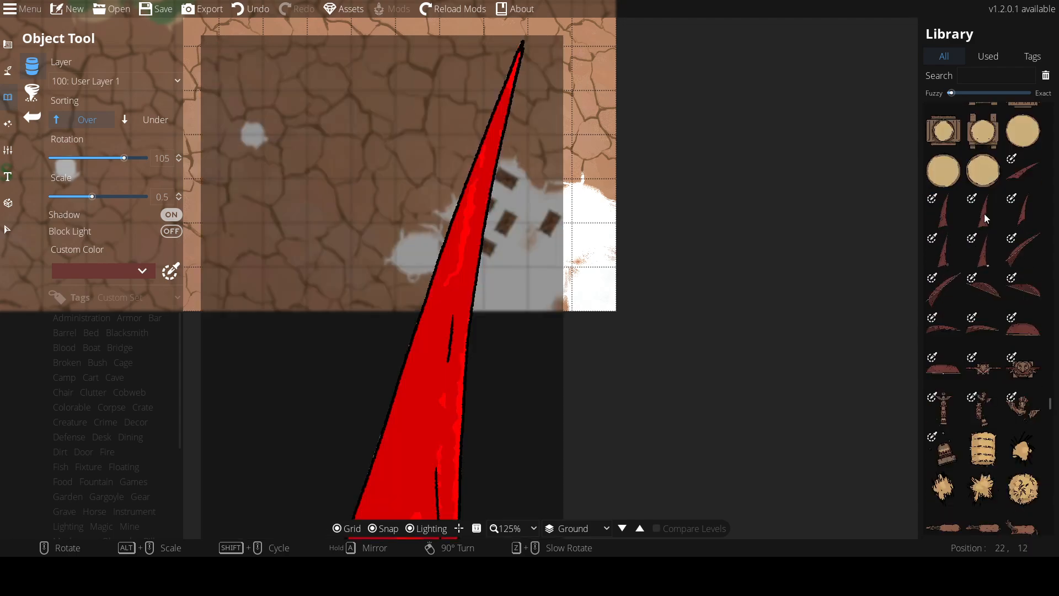
# Scroll back up through the object library to examine more assets
pyautogui.scroll(10, 984, 214)
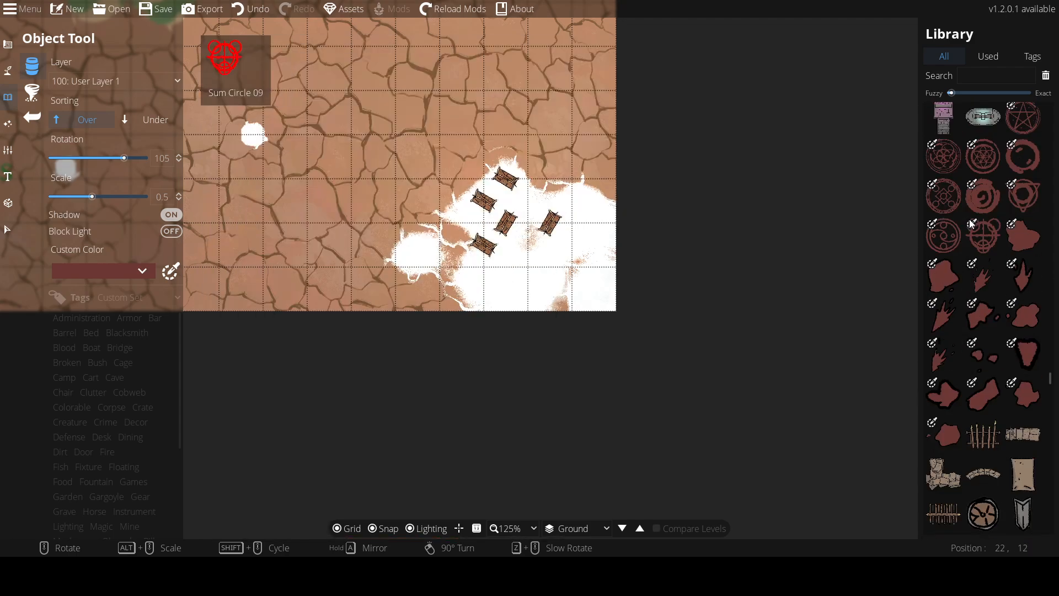
pyautogui.scroll(10, 973, 220)
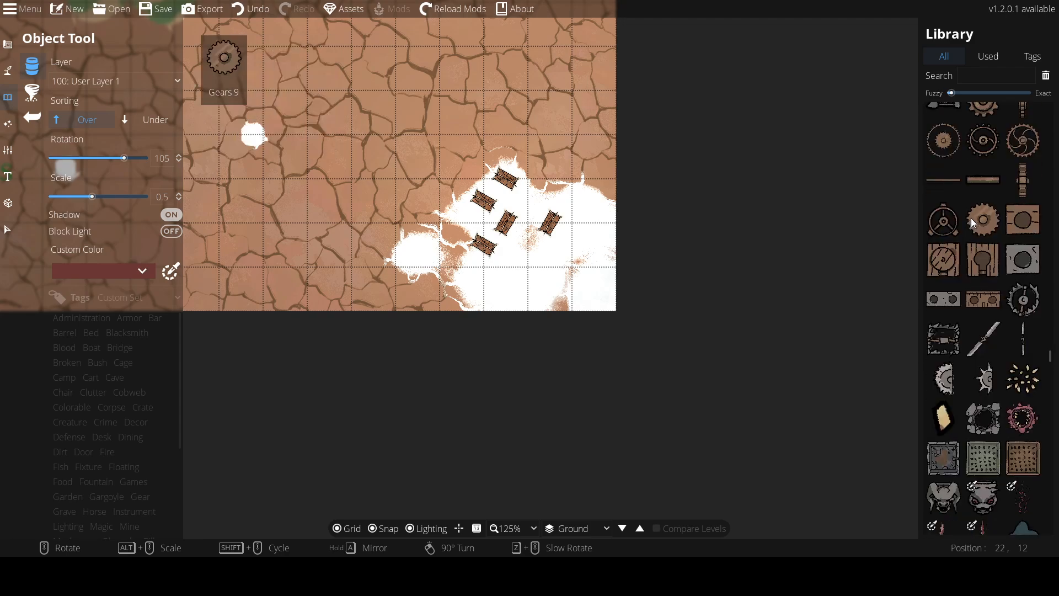
pyautogui.scroll(10, 978, 263)
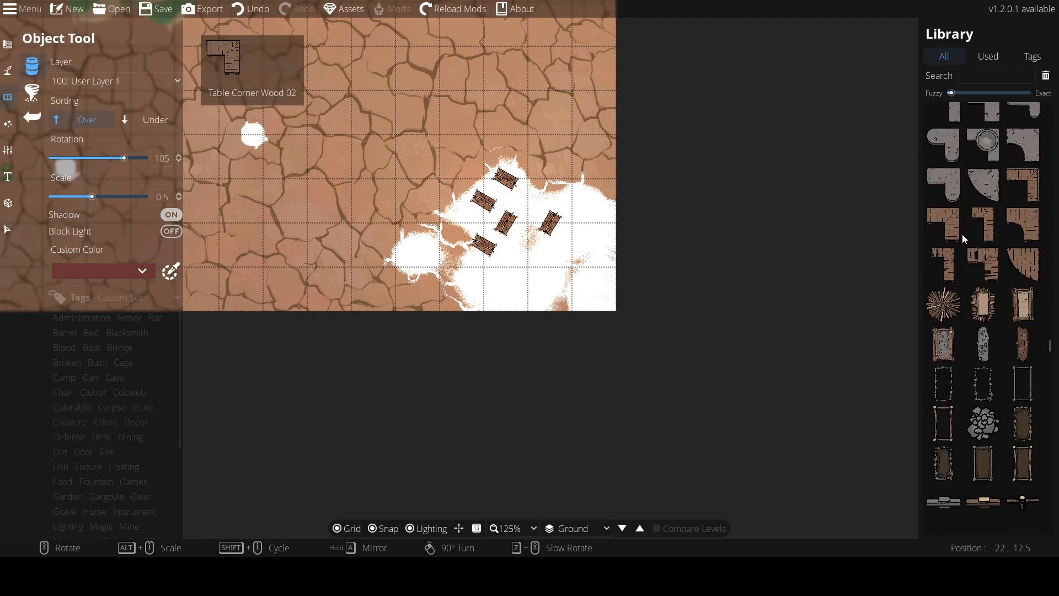
pyautogui.scroll(10, 959, 230)
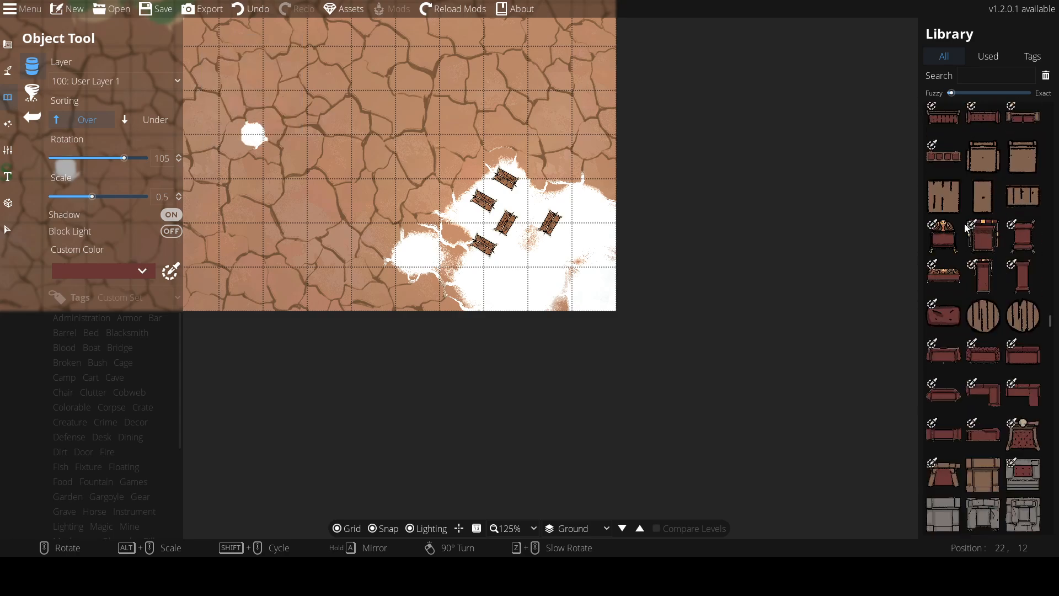
pyautogui.scroll(10, 971, 209)
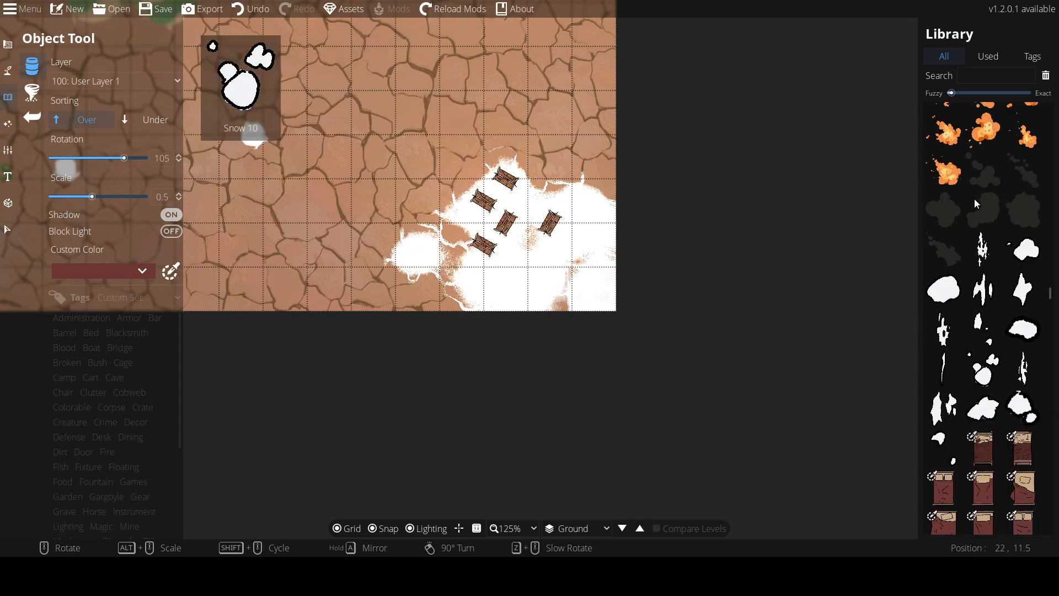
pyautogui.scroll(3, 974, 201)
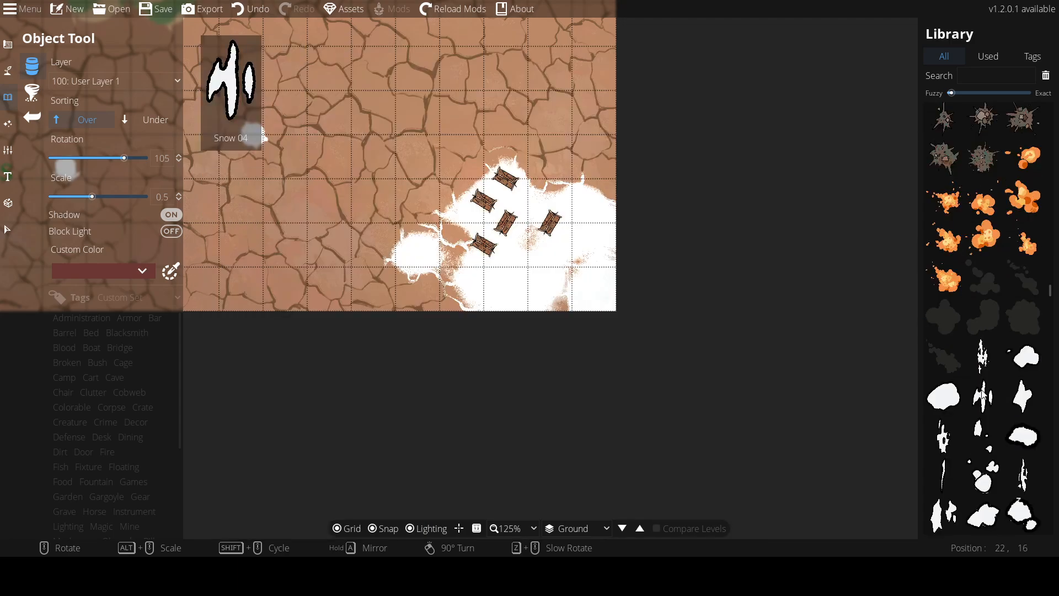
# Scatter snow patches and small fire objects at varied scales around the tents in the white patch
pyautogui.click(984, 361)
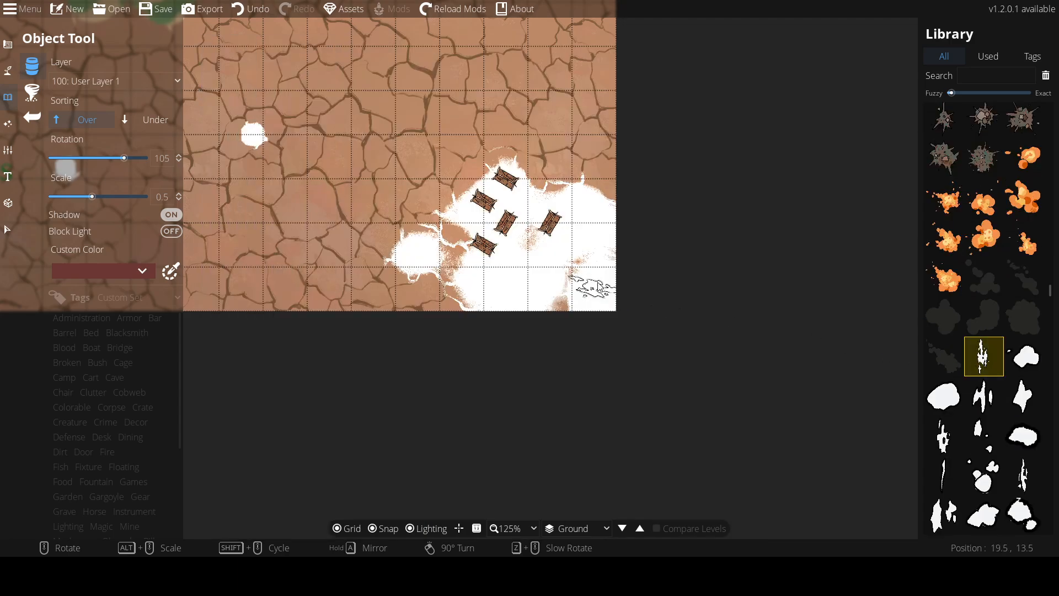
pyautogui.click(988, 246)
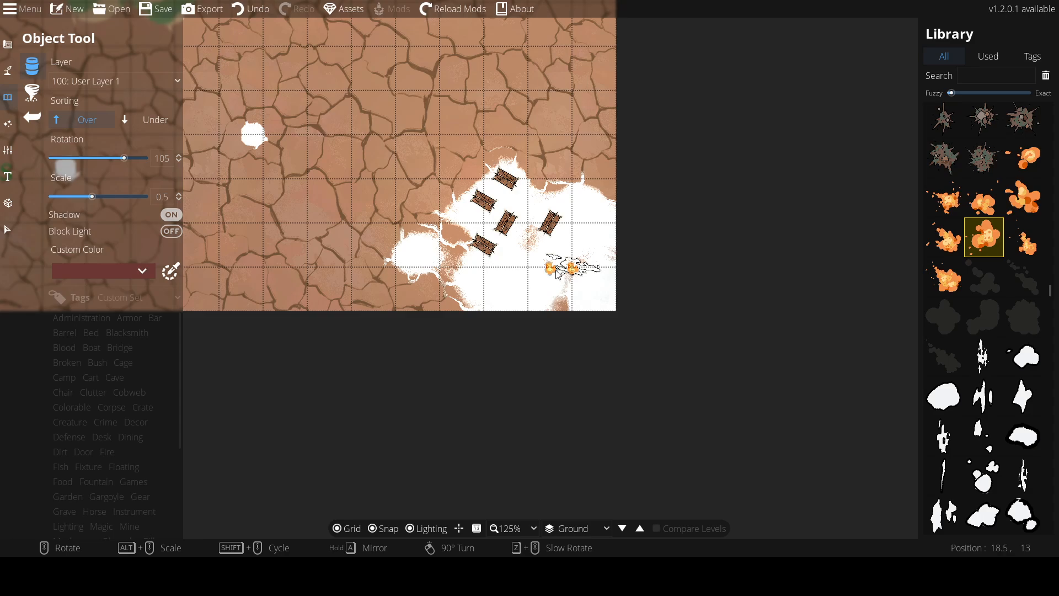
pyautogui.click(1032, 470)
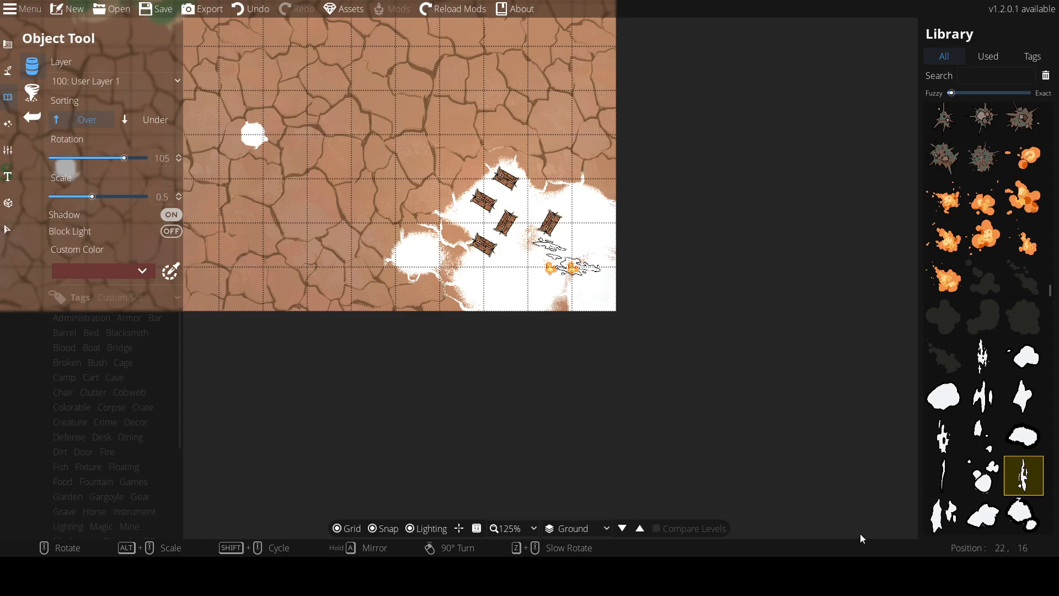
pyautogui.click(944, 396)
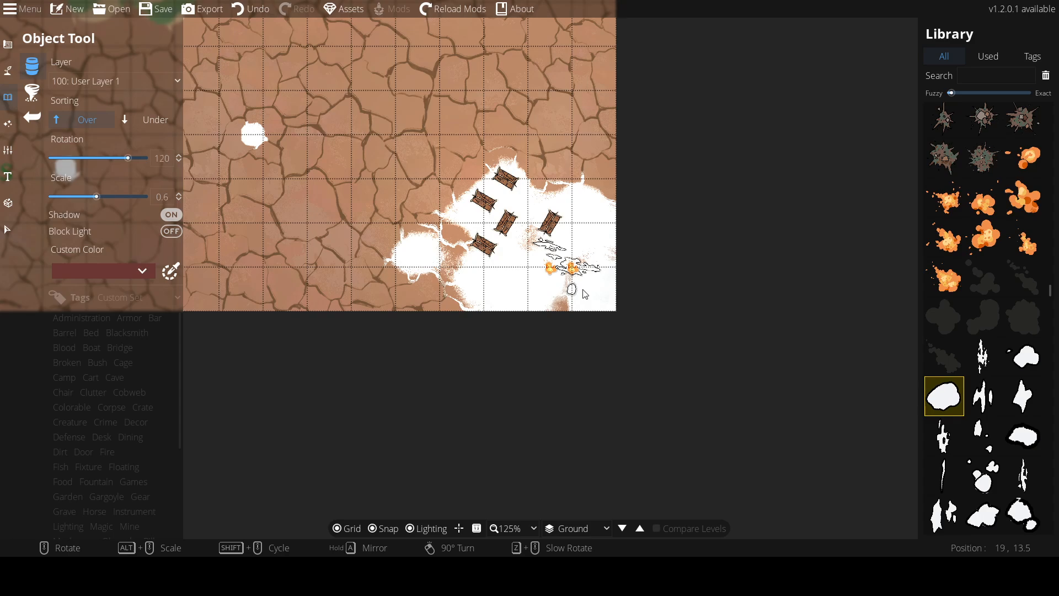
pyautogui.scroll(8, 584, 293)
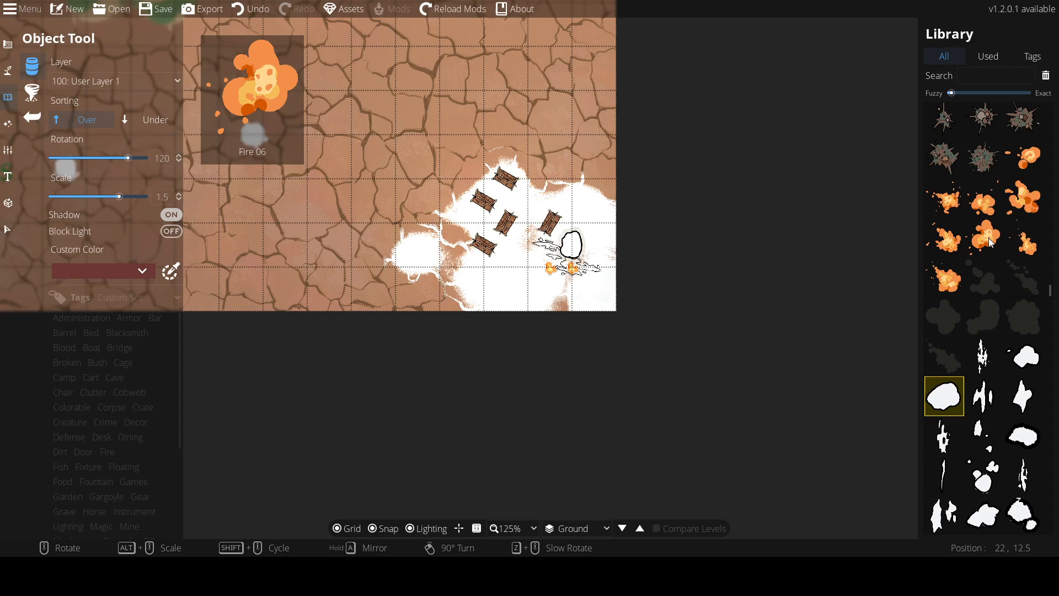
pyautogui.click(945, 286)
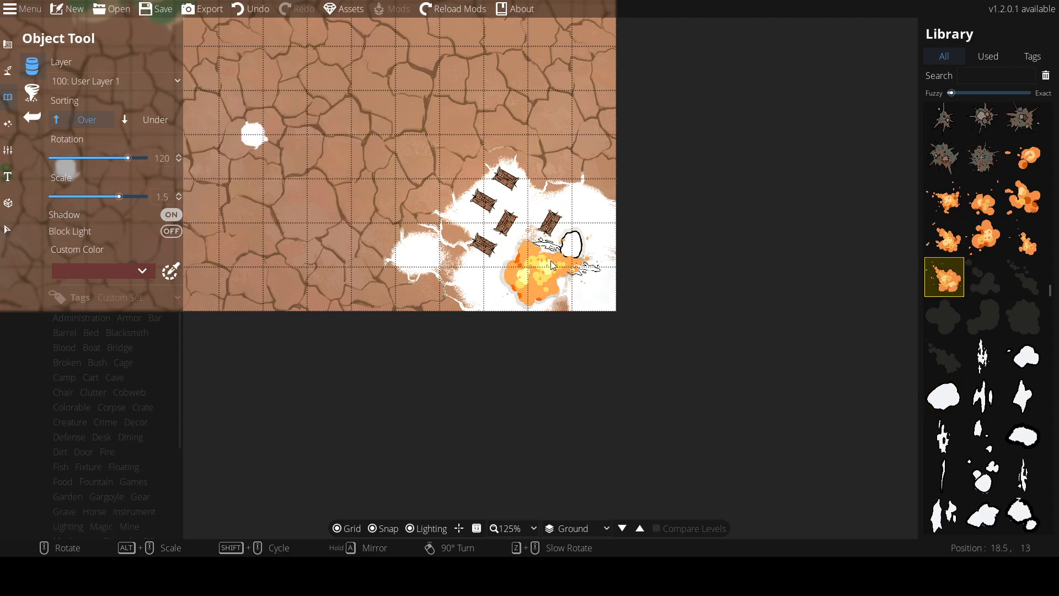
pyautogui.scroll(2, 552, 258)
pyautogui.scroll(-6, 552, 258)
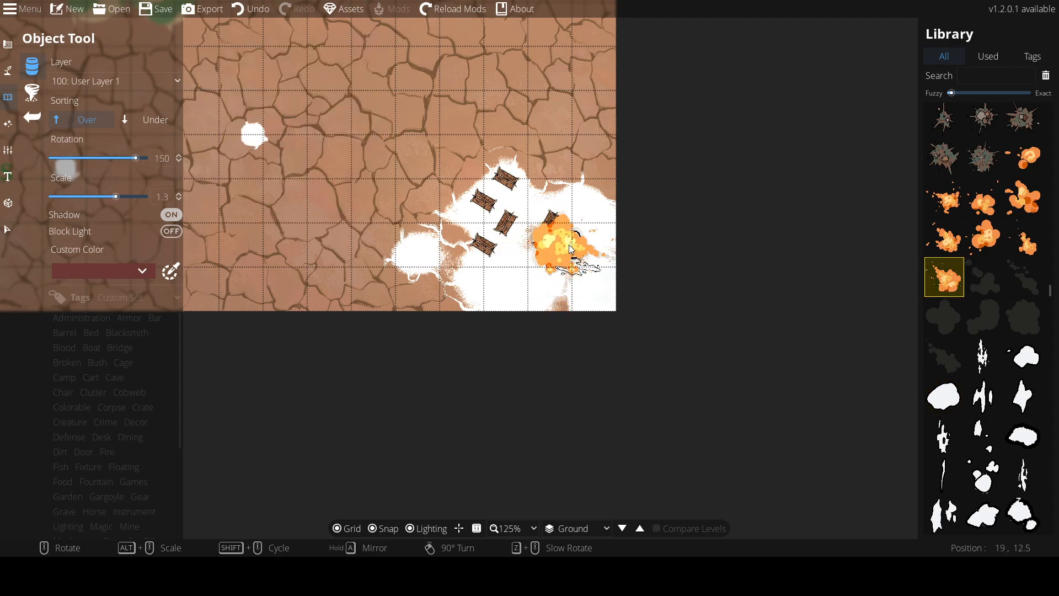
pyautogui.scroll(-6, 569, 266)
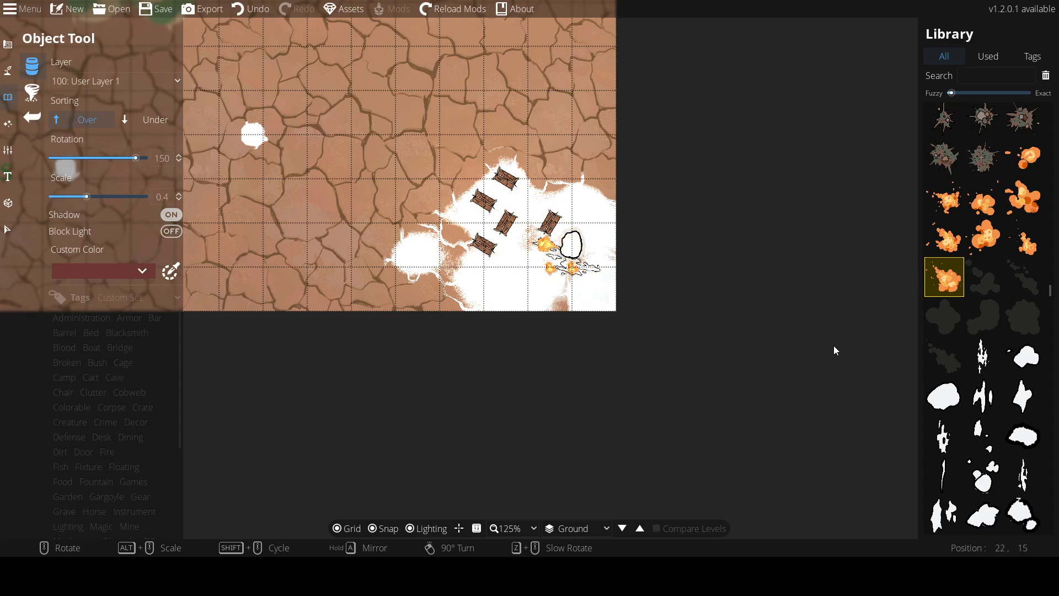
pyautogui.click(1024, 356)
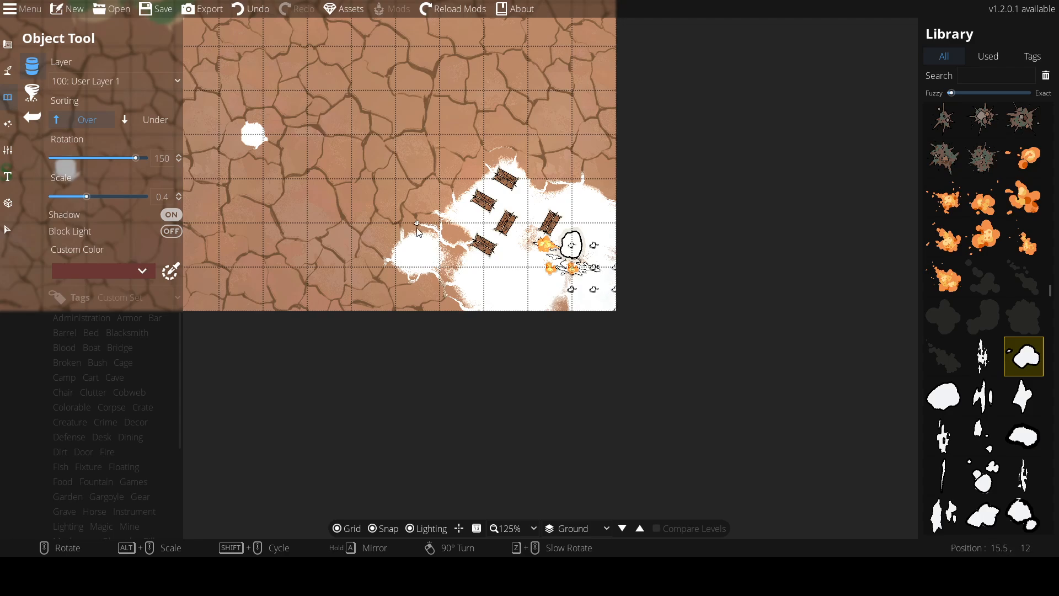
# Place a large toothed maw pit at about scale 1.3 in the upper middle of the map
pyautogui.scroll(4, 269, 141)
pyautogui.moveTo(121, 38); pyautogui.dragTo(385, 162)
pyautogui.scroll(1, 519, 277)
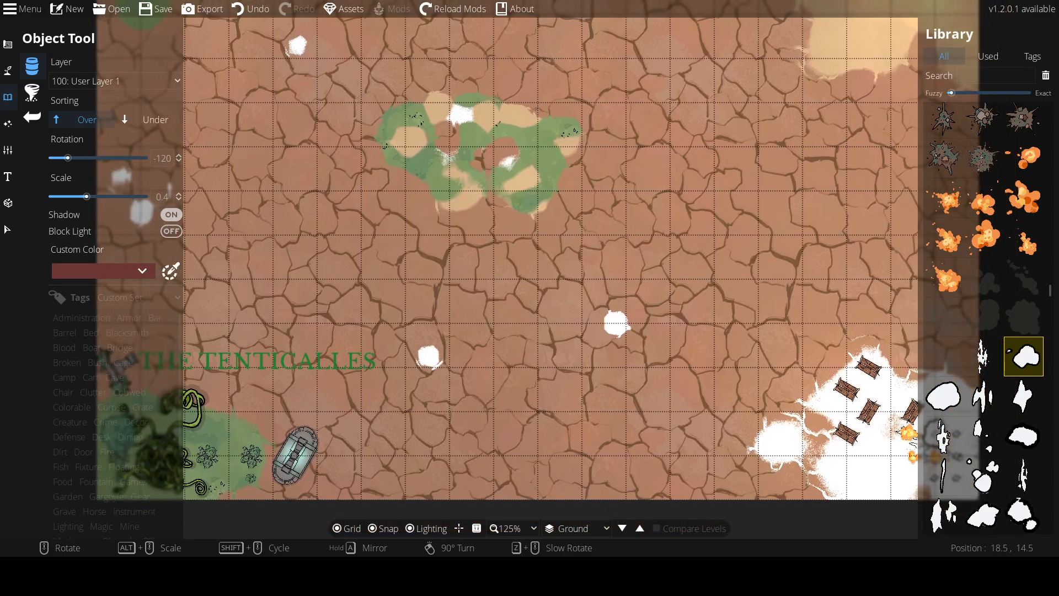
pyautogui.scroll(-10, 927, 439)
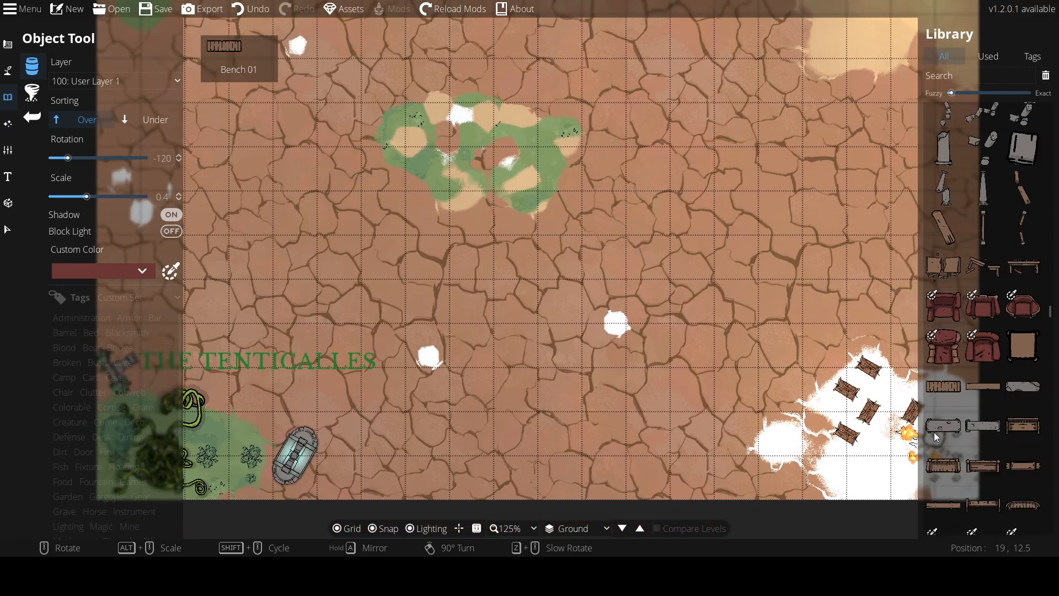
pyautogui.scroll(-8, 936, 437)
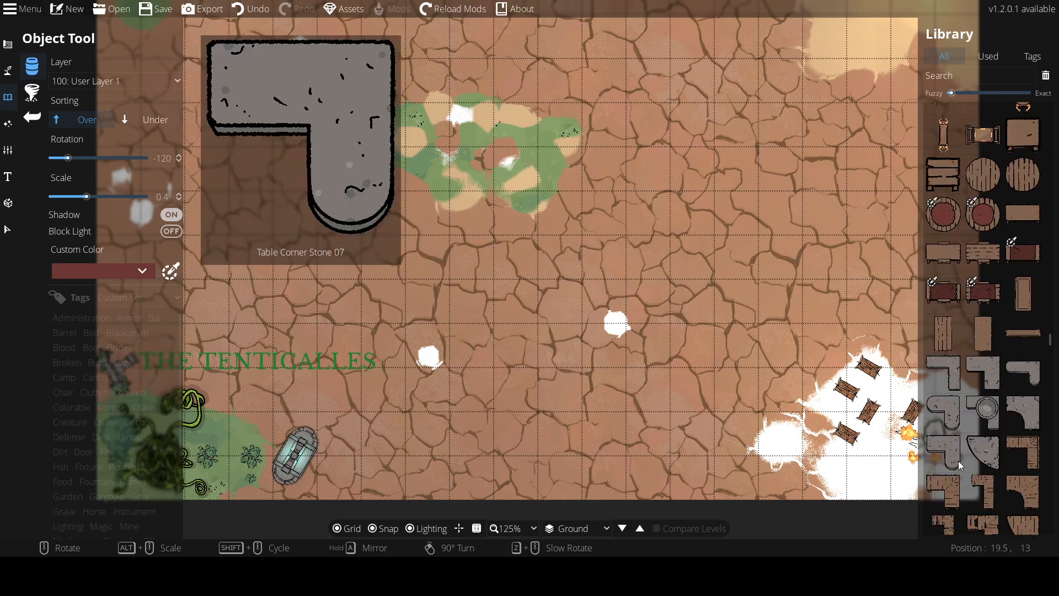
pyautogui.scroll(-10, 958, 461)
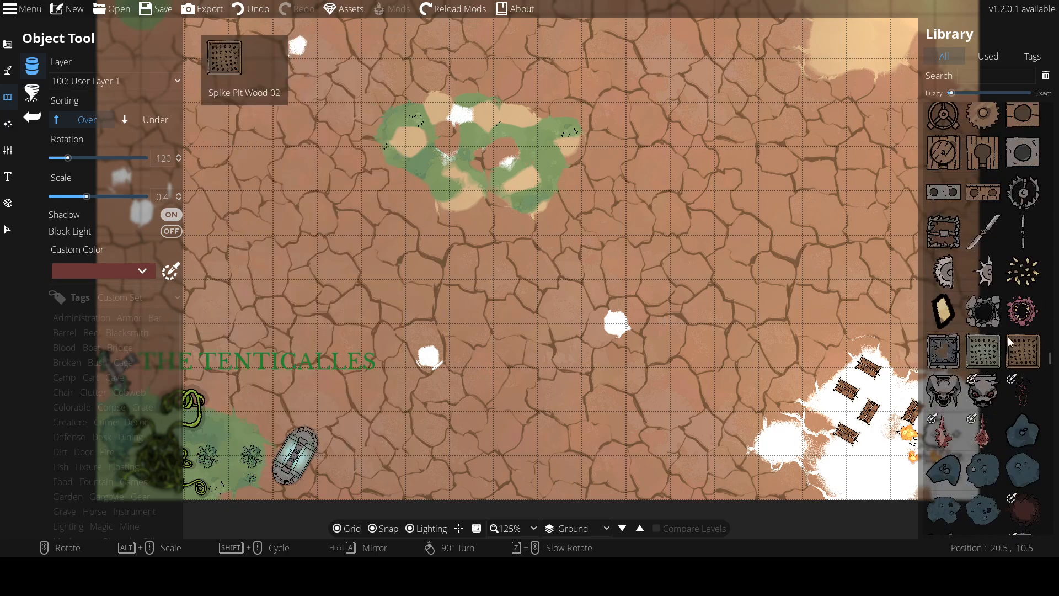
pyautogui.click(1023, 310)
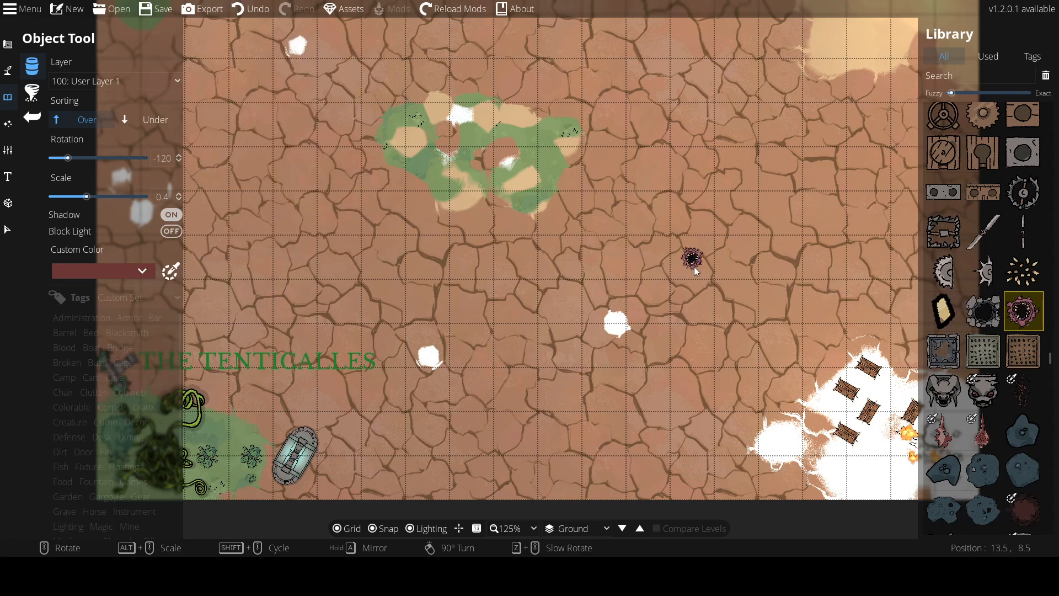
pyautogui.scroll(9, 680, 228)
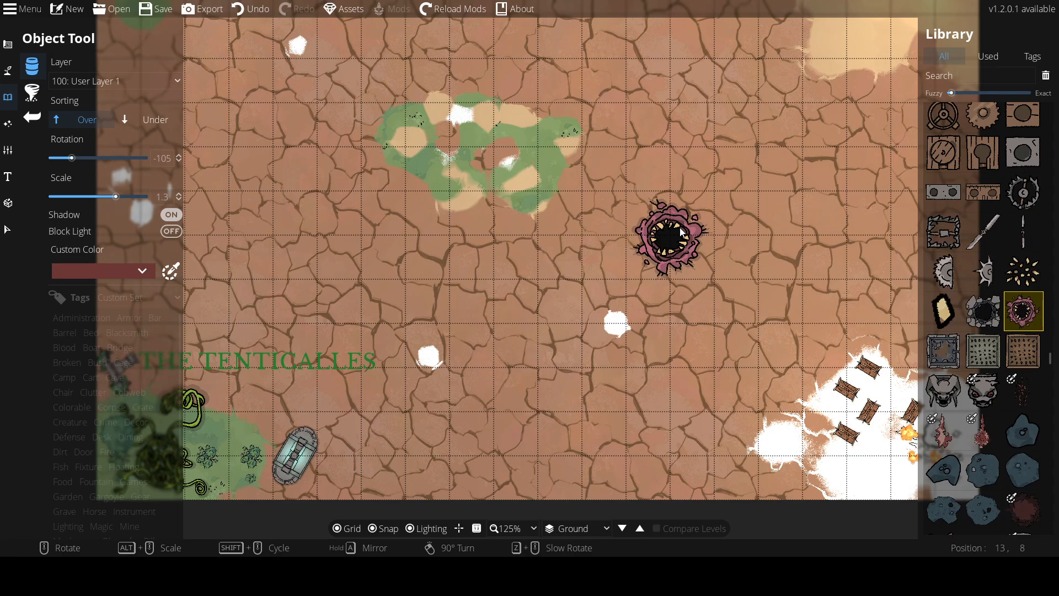
pyautogui.scroll(-2, 681, 232)
pyautogui.click(681, 232)
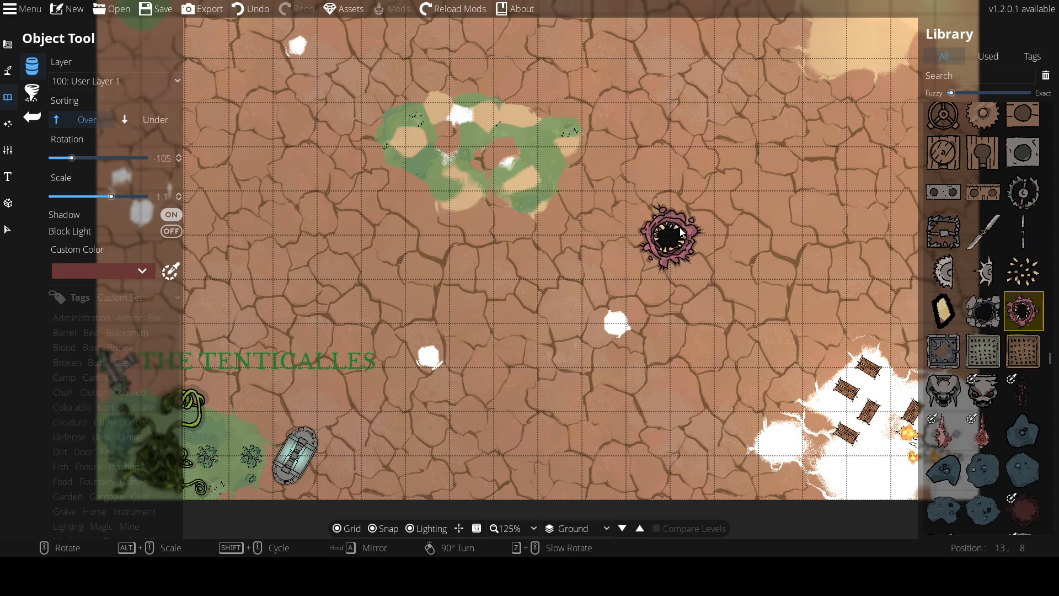
# Surround the maw pit with several floor spike objects
pyautogui.click(1023, 271)
pyautogui.moveTo(714, 279)
pyautogui.mouseDown()
pyautogui.moveTo(701, 207)
pyautogui.moveTo(690, 198)
pyautogui.moveTo(647, 205)
pyautogui.moveTo(633, 224)
pyautogui.moveTo(633, 259)
pyautogui.moveTo(665, 281)
pyautogui.moveTo(710, 276)
pyautogui.mouseUp()
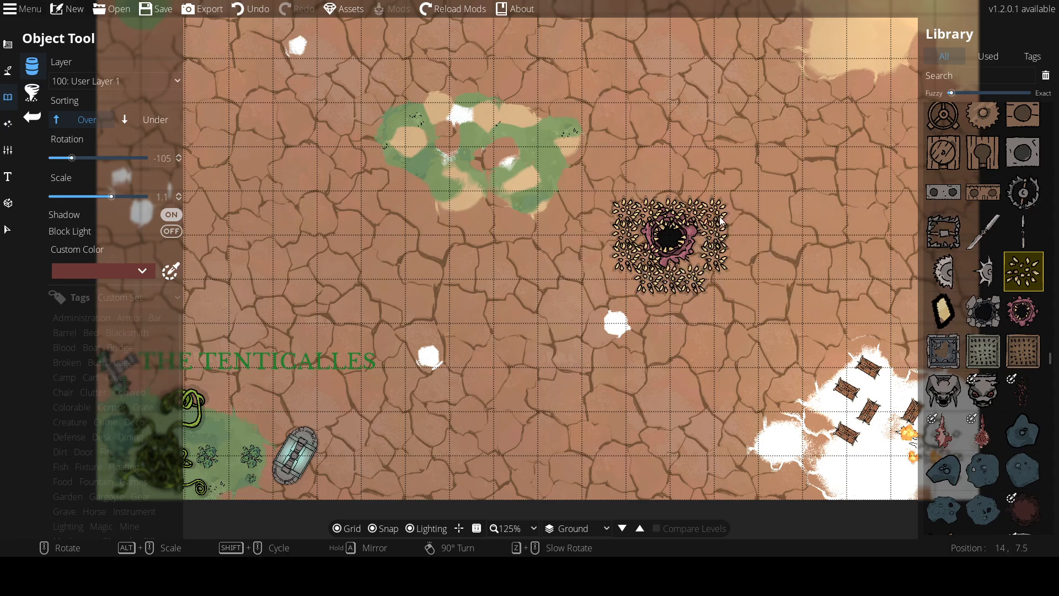
pyautogui.click(692, 189)
pyautogui.moveTo(621, 211); pyautogui.dragTo(603, 243)
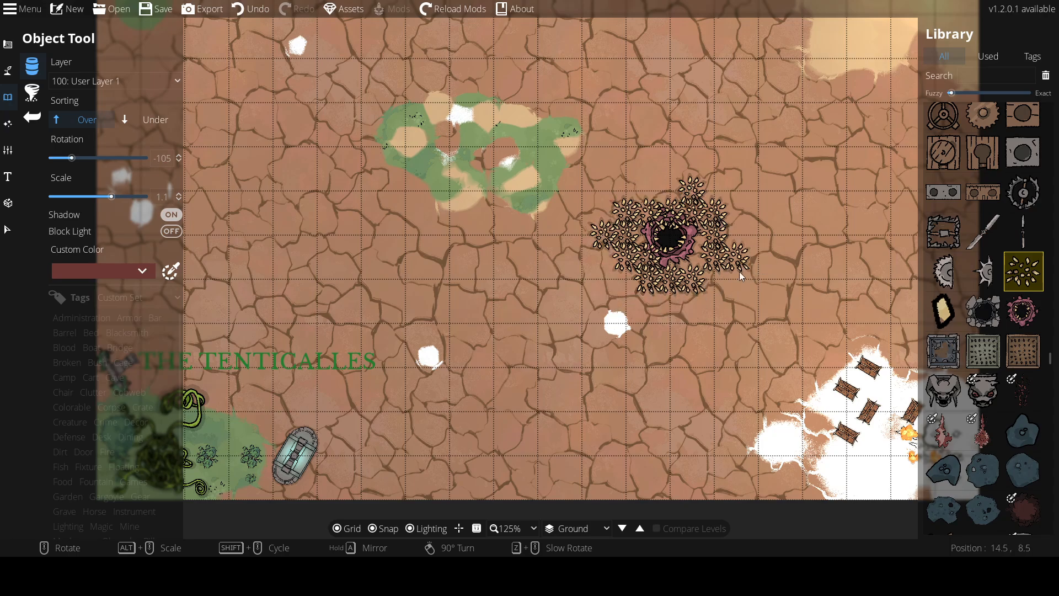
# Switch to the Text tool and set the font colour to crimson 981744
pyautogui.click(8, 176)
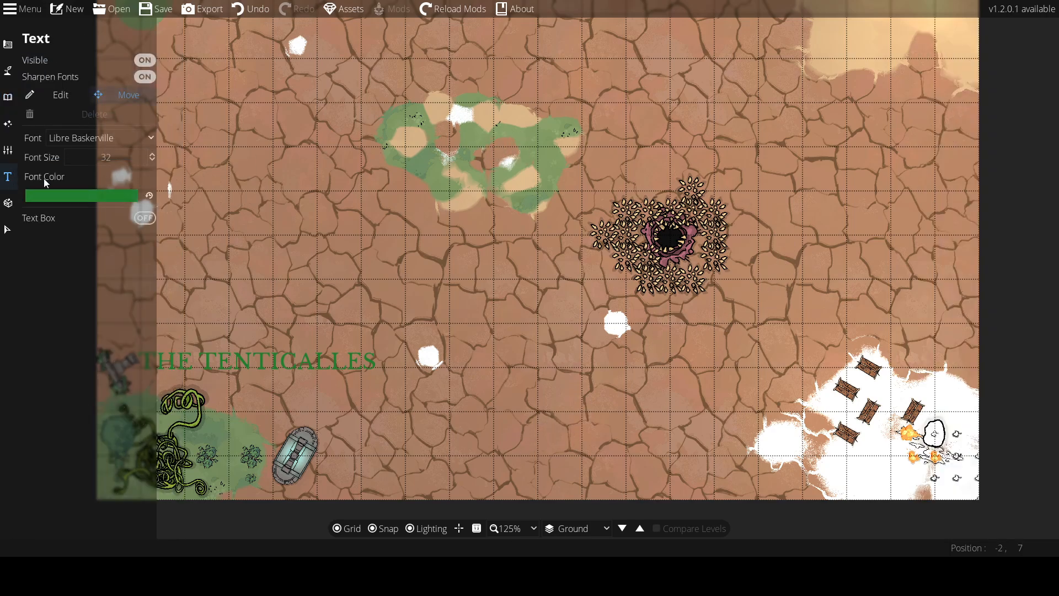
pyautogui.click(79, 190)
pyautogui.click(159, 129)
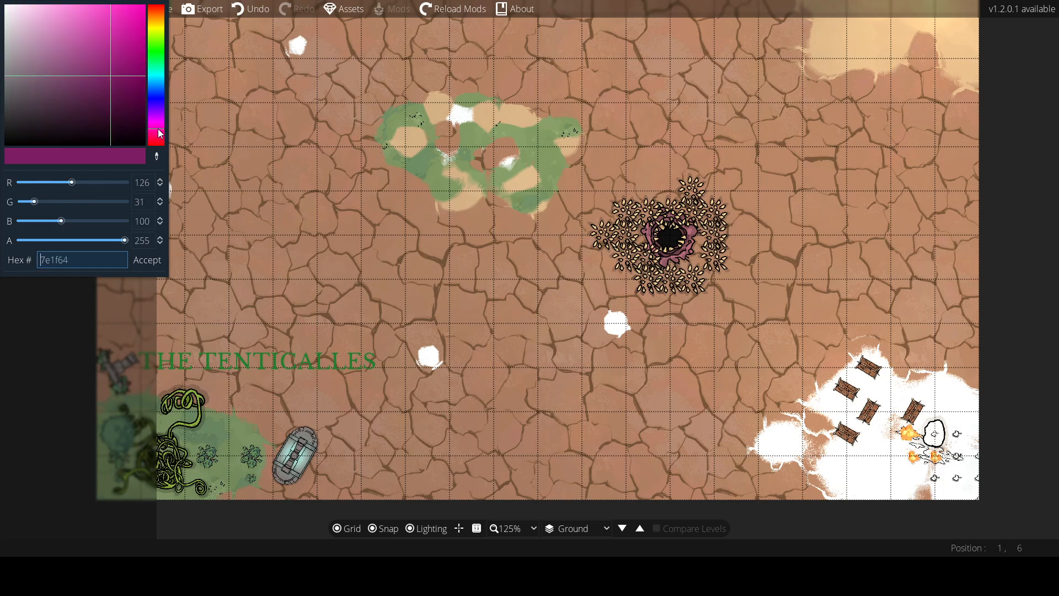
pyautogui.moveTo(160, 132)
pyautogui.mouseDown()
pyautogui.moveTo(135, 55)
pyautogui.moveTo(149, 24)
pyautogui.moveTo(124, 61)
pyautogui.mouseUp()
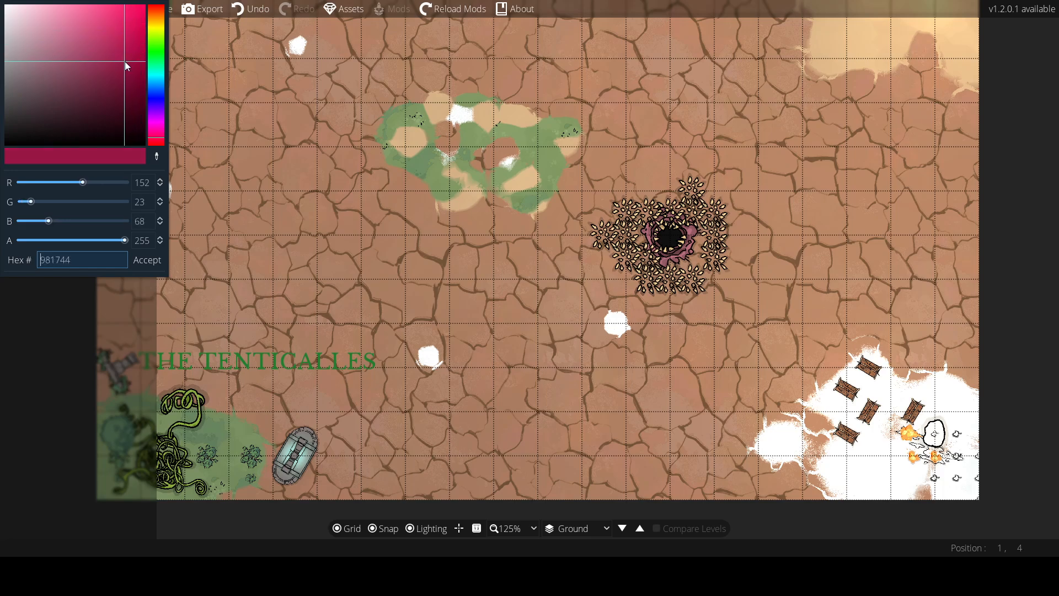
pyautogui.click(563, 272)
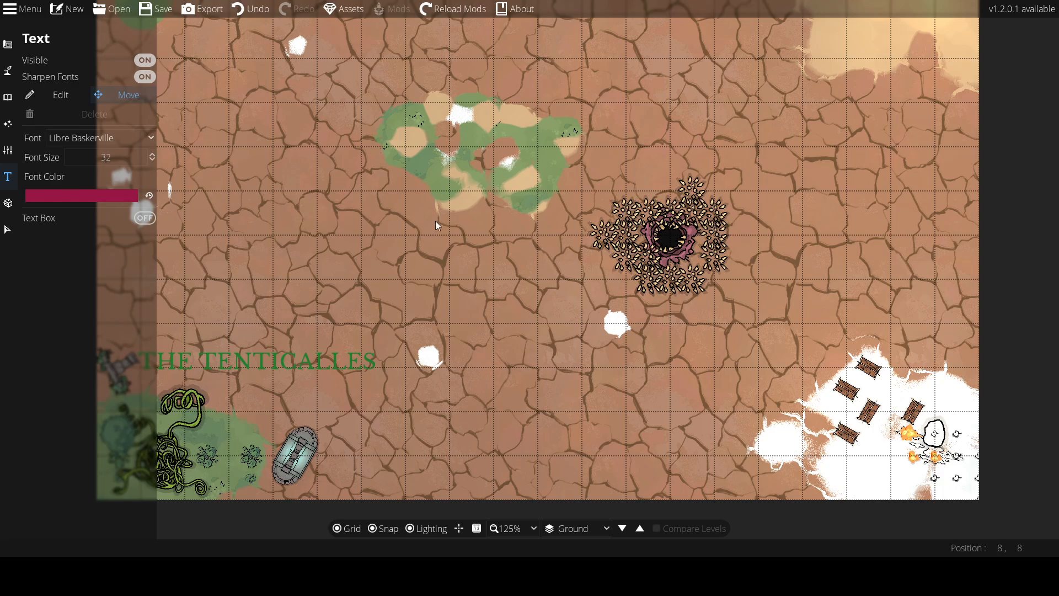
# Turn off font sharpening and add the label "the devourer" just below the maw pit
pyautogui.click(52, 79)
pyautogui.click(58, 95)
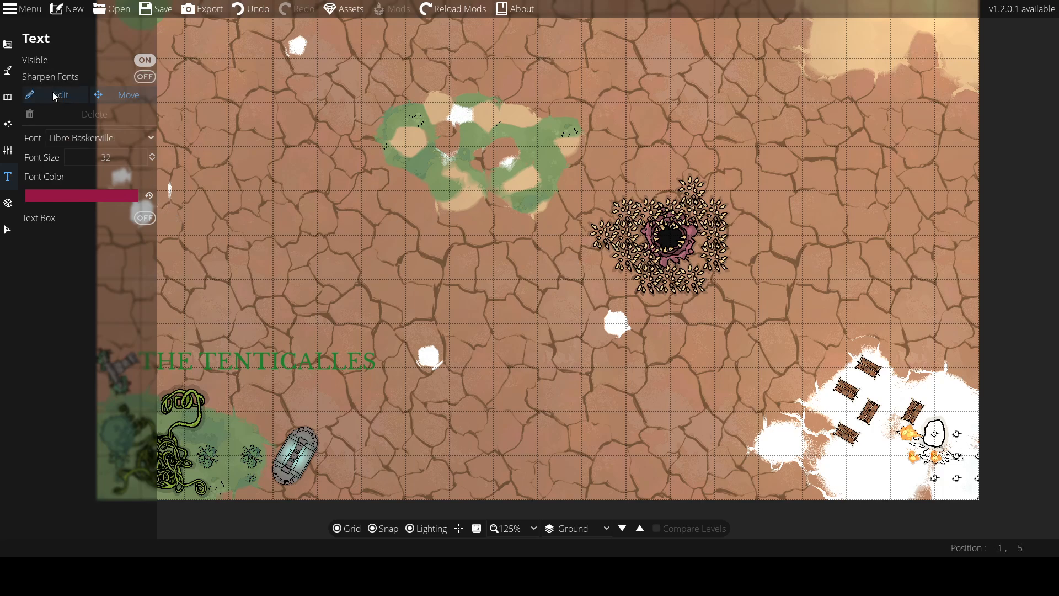
pyautogui.click(581, 271)
pyautogui.write('the')
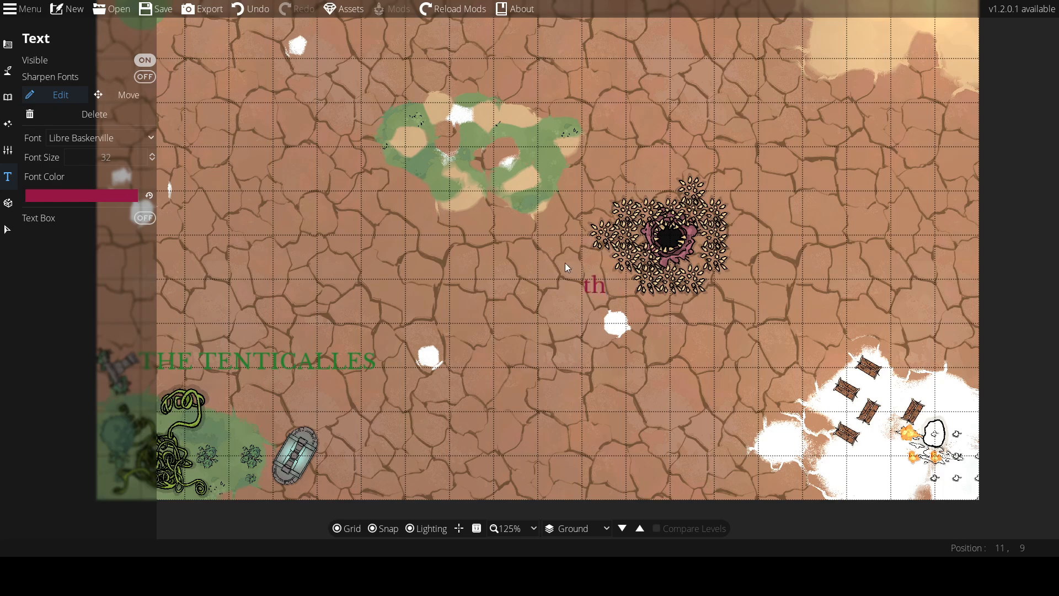
pyautogui.write(' devourer')
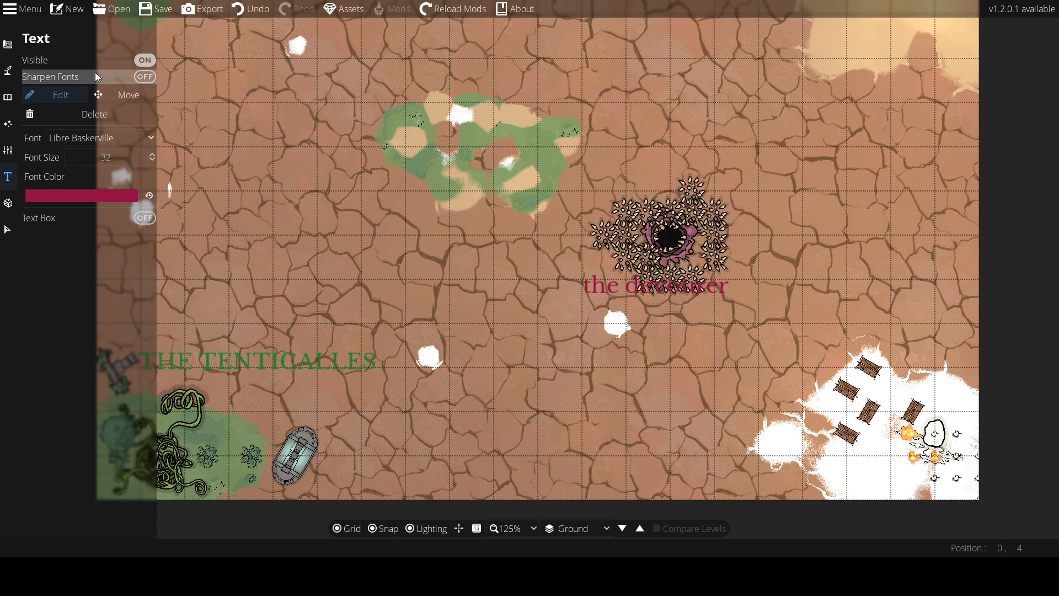
# Move the "the devourer" label above the maw pit
pyautogui.click(122, 95)
pyautogui.moveTo(687, 293); pyautogui.dragTo(700, 168)
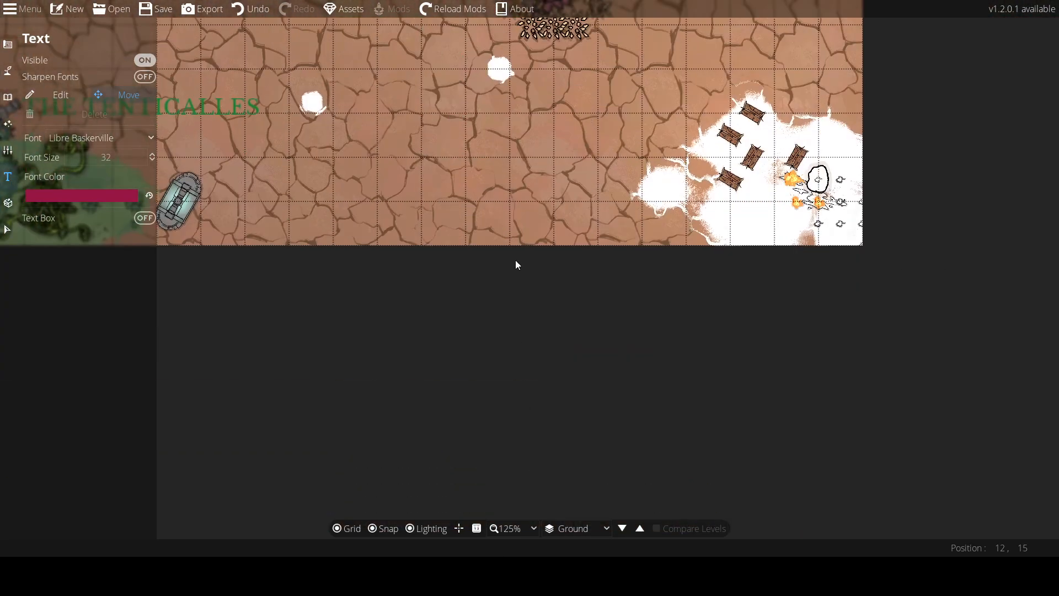
pyautogui.moveTo(515, 261); pyautogui.dragTo(355, 531)
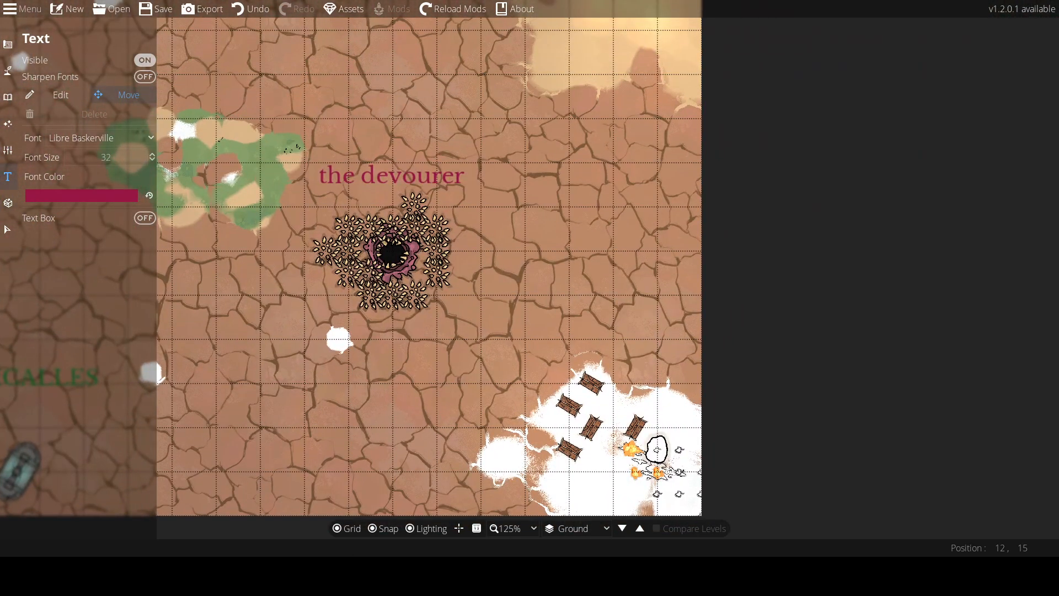
pyautogui.moveTo(630, 40); pyautogui.dragTo(525, 367)
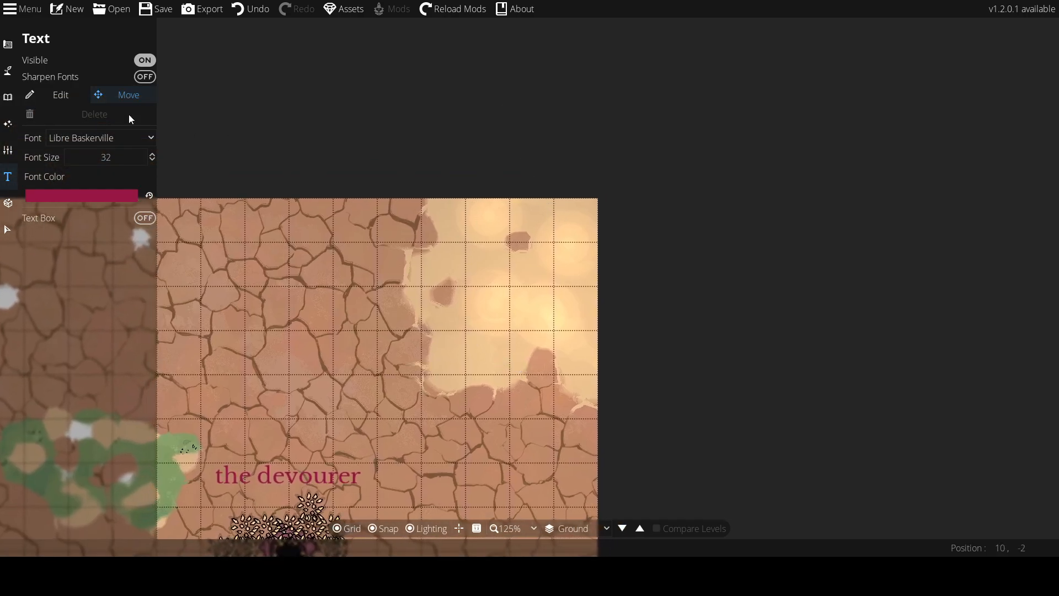
# Return to the Object Tool
pyautogui.click(8, 123)
pyautogui.click(8, 96)
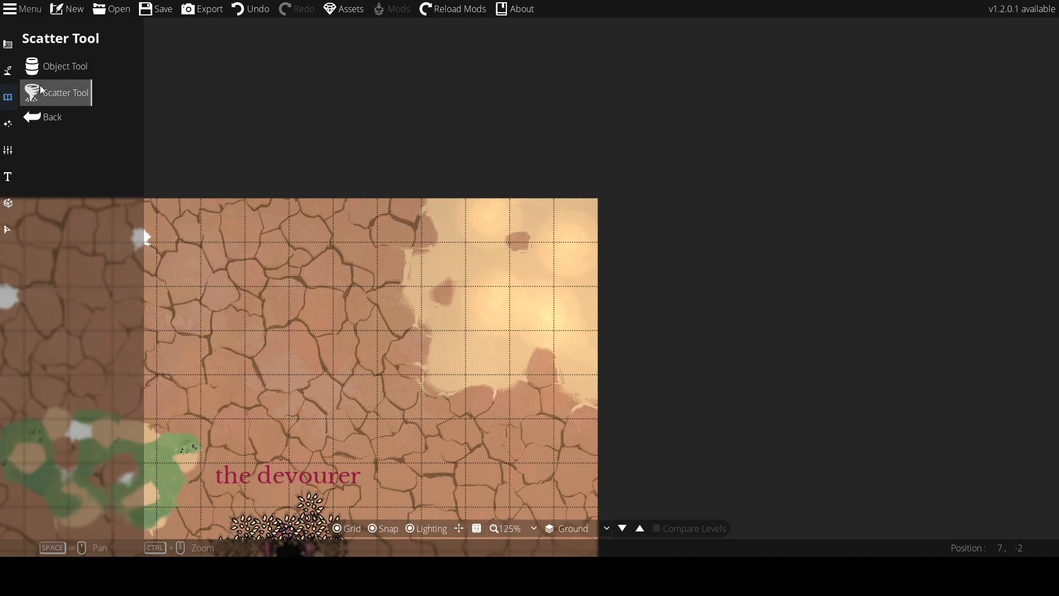
pyautogui.click(49, 69)
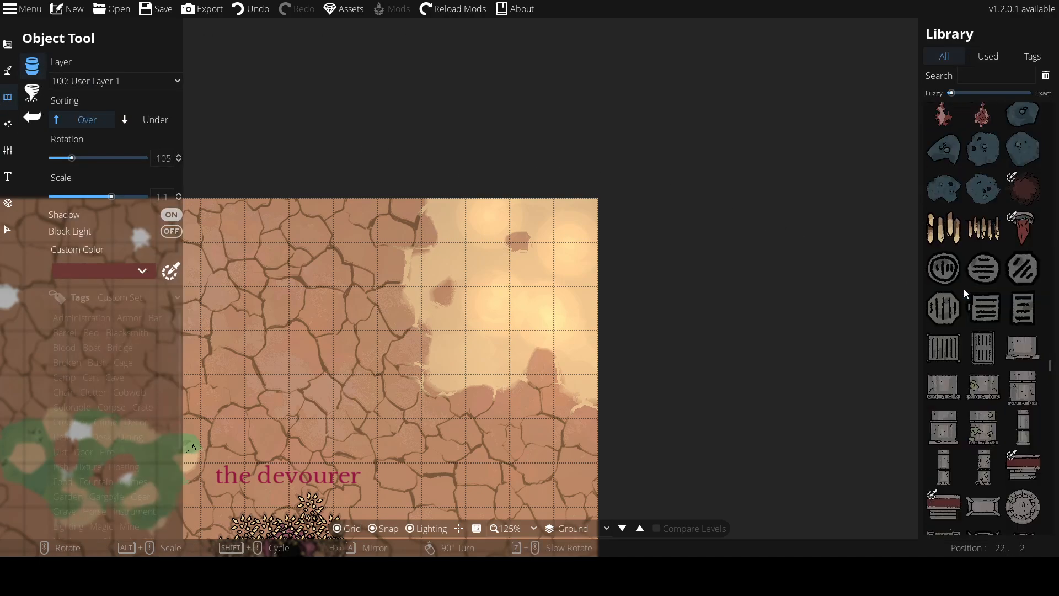
# Search the object library for skeleton assets
pyautogui.scroll(-10, 966, 293)
pyautogui.click(980, 77)
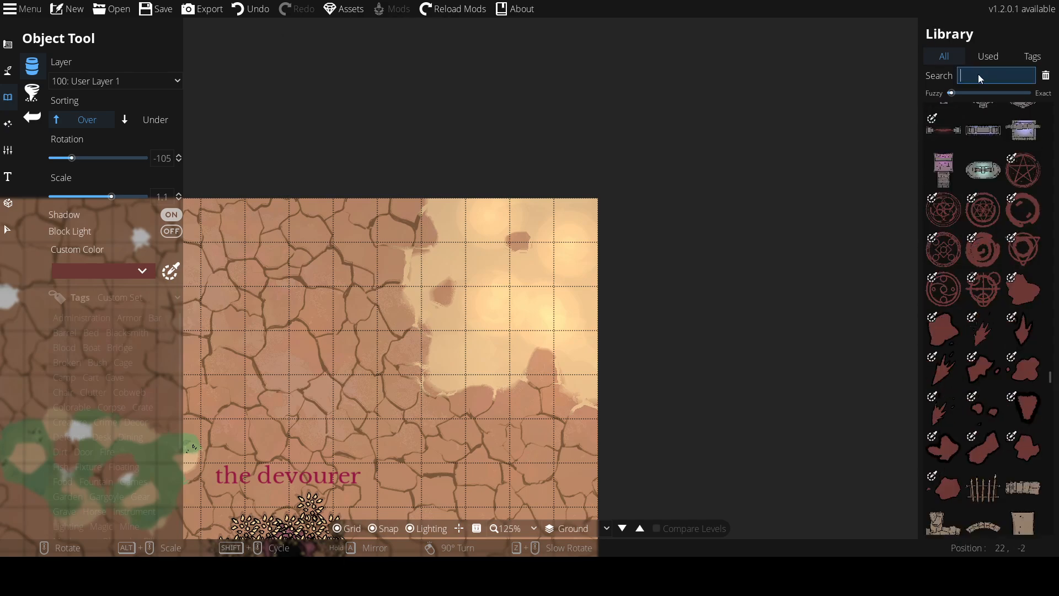
pyautogui.write('skeloton')
pyautogui.press('Return')
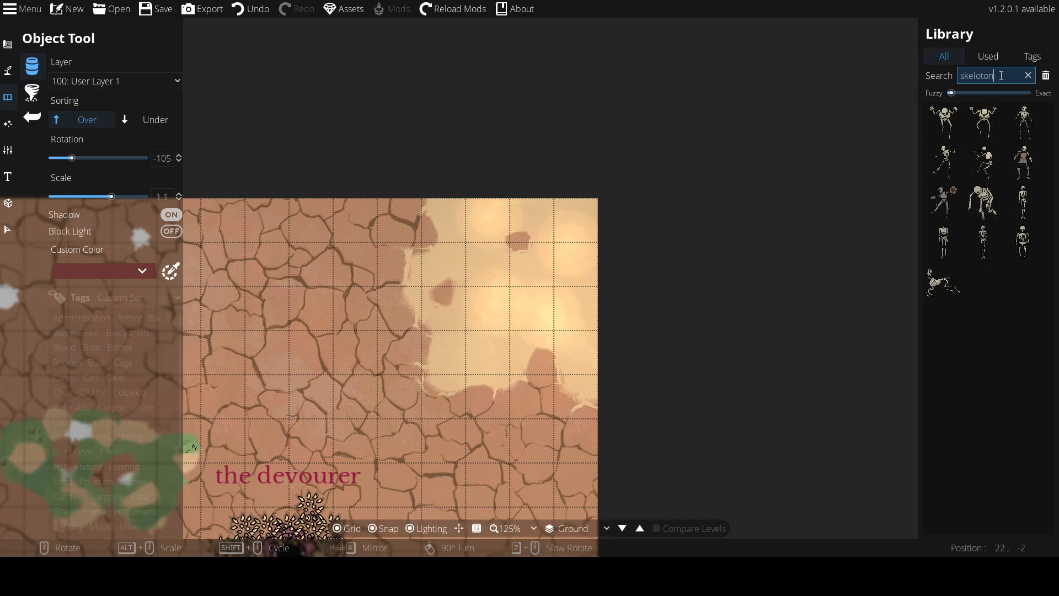
# Search for "skeleton of a dragon" and browse the full asset library for dragon bones
pyautogui.write('o')
pyautogui.moveTo(983, 124)
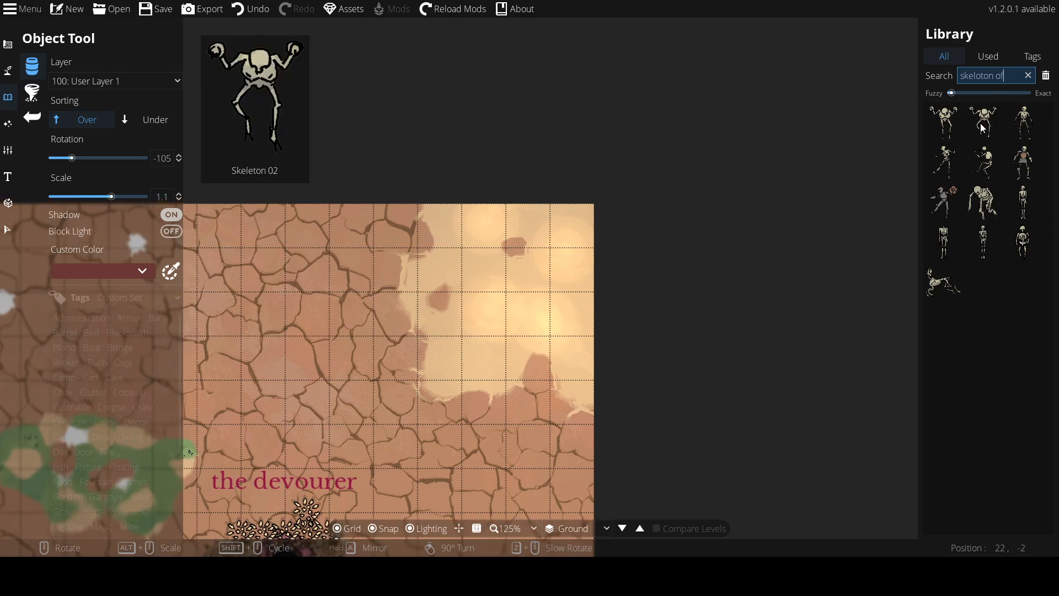
pyautogui.write('f a dr')
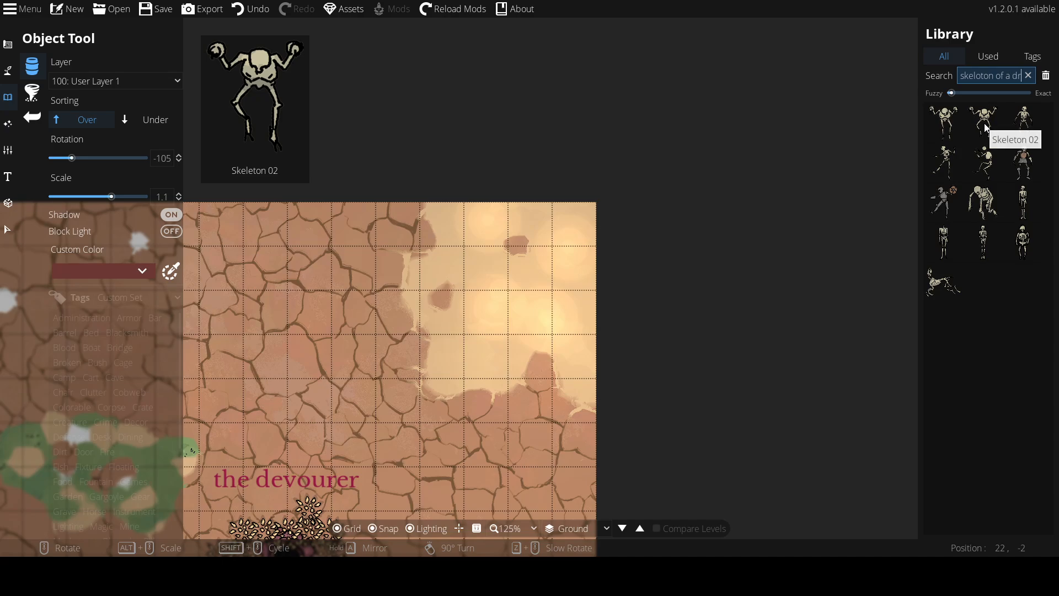
pyautogui.write('agon')
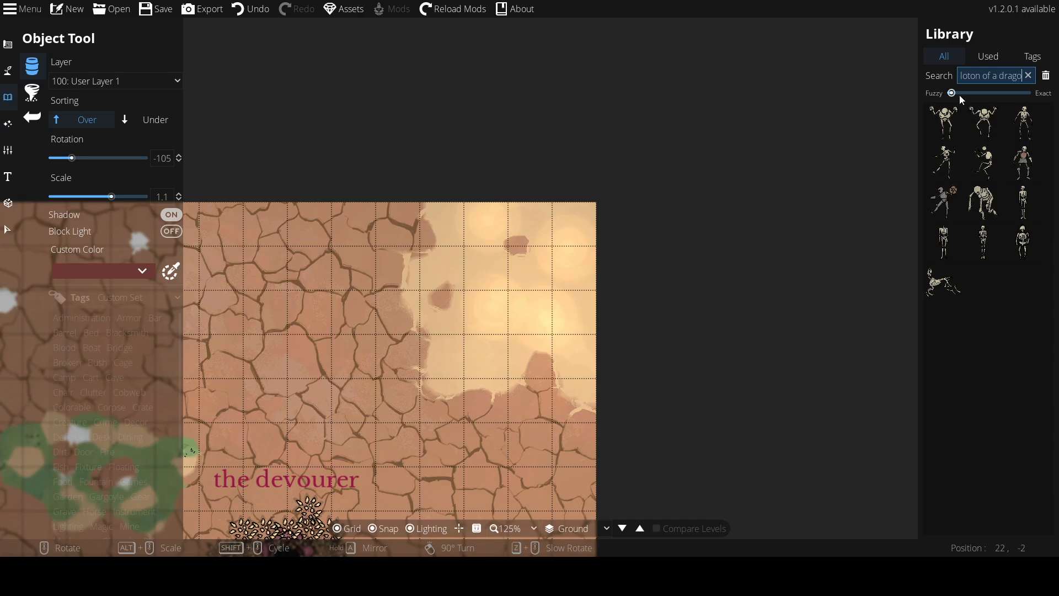
pyautogui.moveTo(1010, 106)
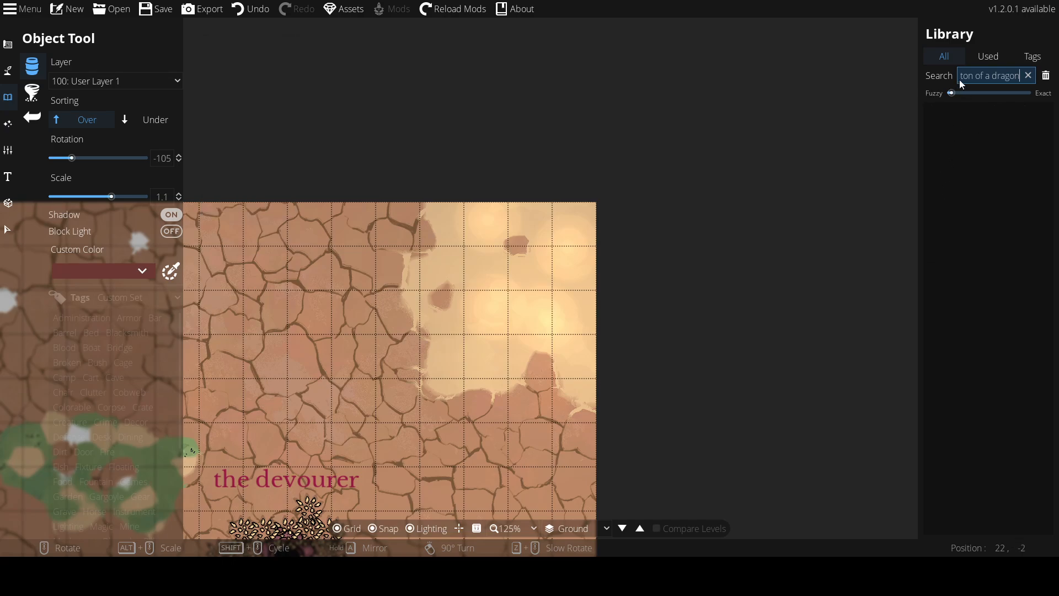
pyautogui.click(950, 58)
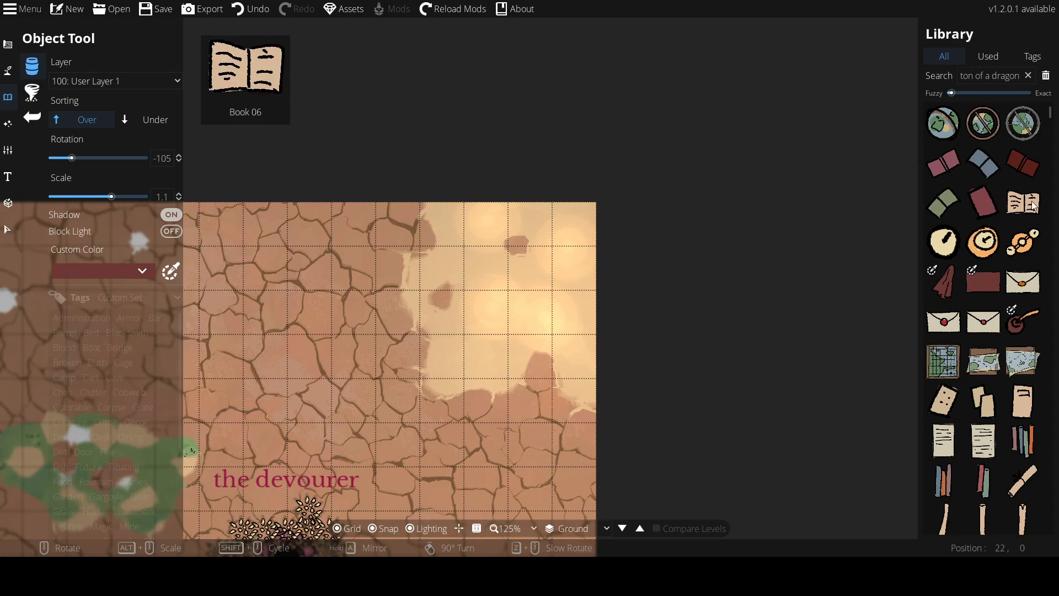
pyautogui.moveTo(997, 257)
pyautogui.scroll(-10, 997, 257)
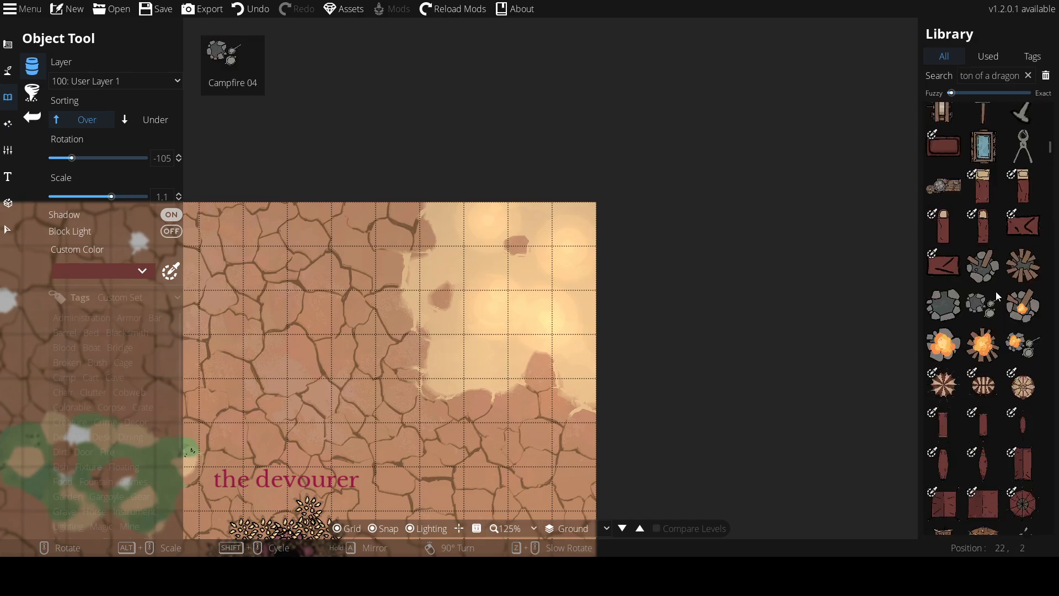
pyautogui.scroll(-10, 997, 286)
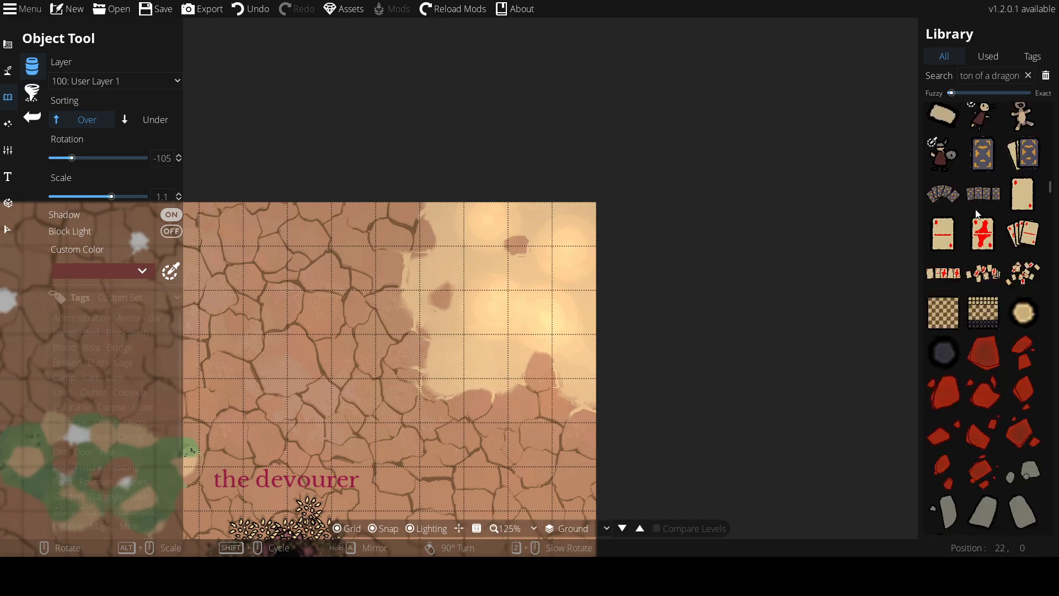
pyautogui.scroll(-5, 961, 177)
pyautogui.scroll(-10, 958, 175)
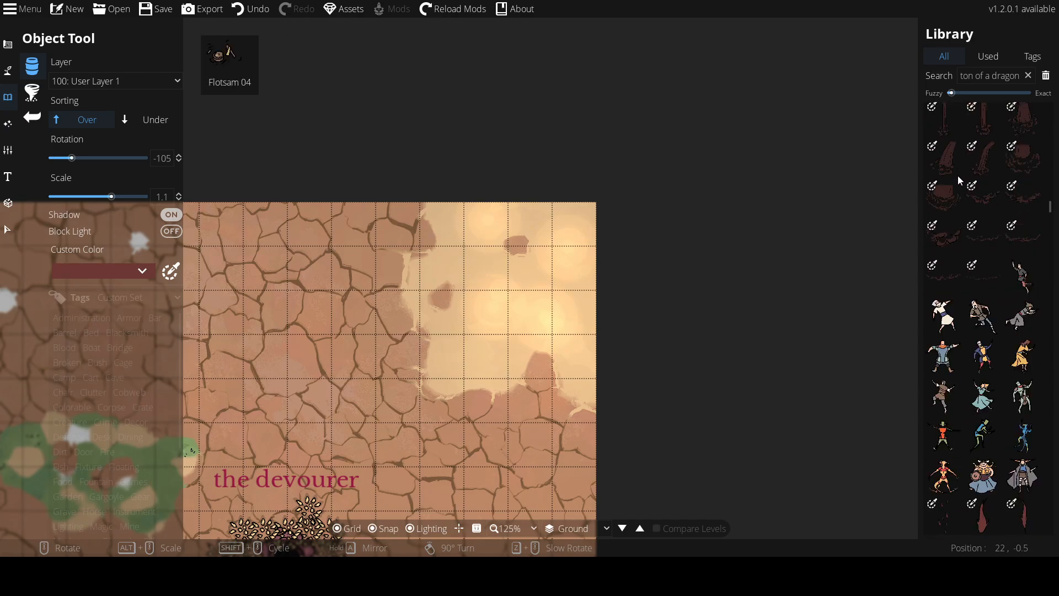
pyautogui.scroll(-10, 952, 176)
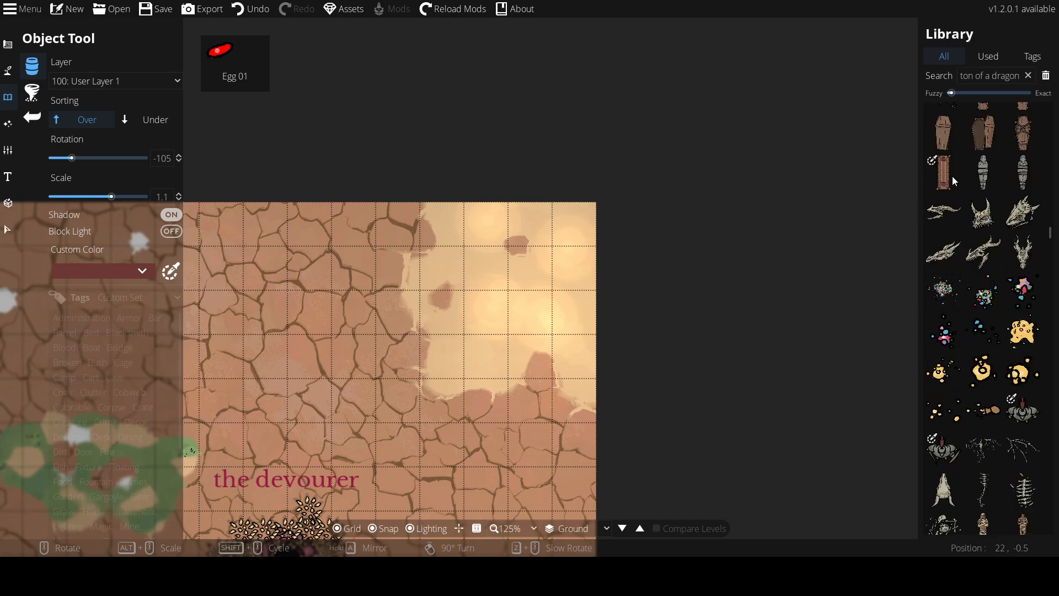
pyautogui.scroll(5, 952, 177)
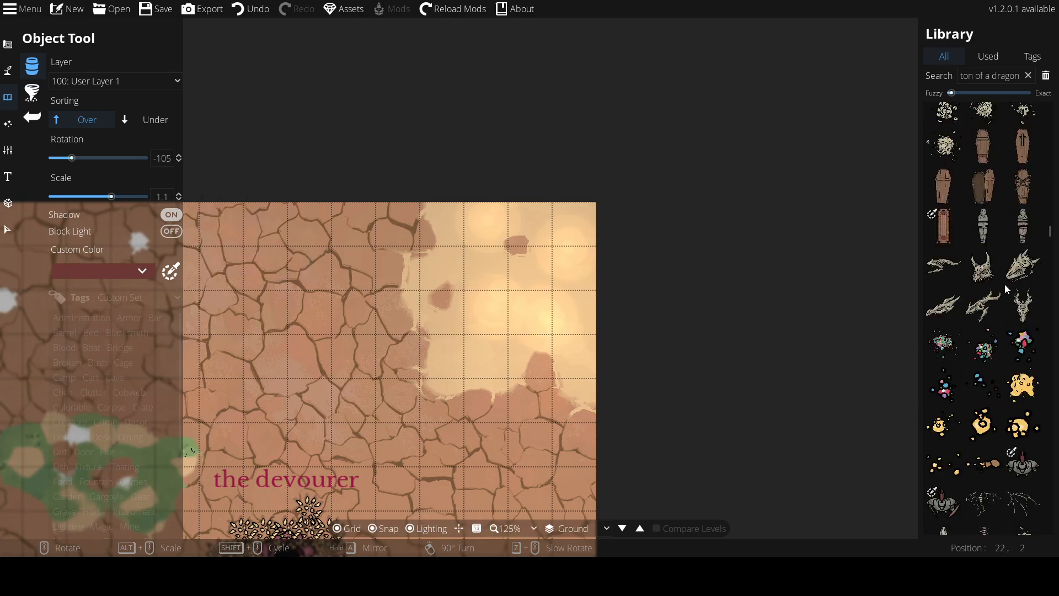
# Place a dragon skull on the pale sand in the map's upper right at rotation 15 and scale 0.8
pyautogui.click(1029, 269)
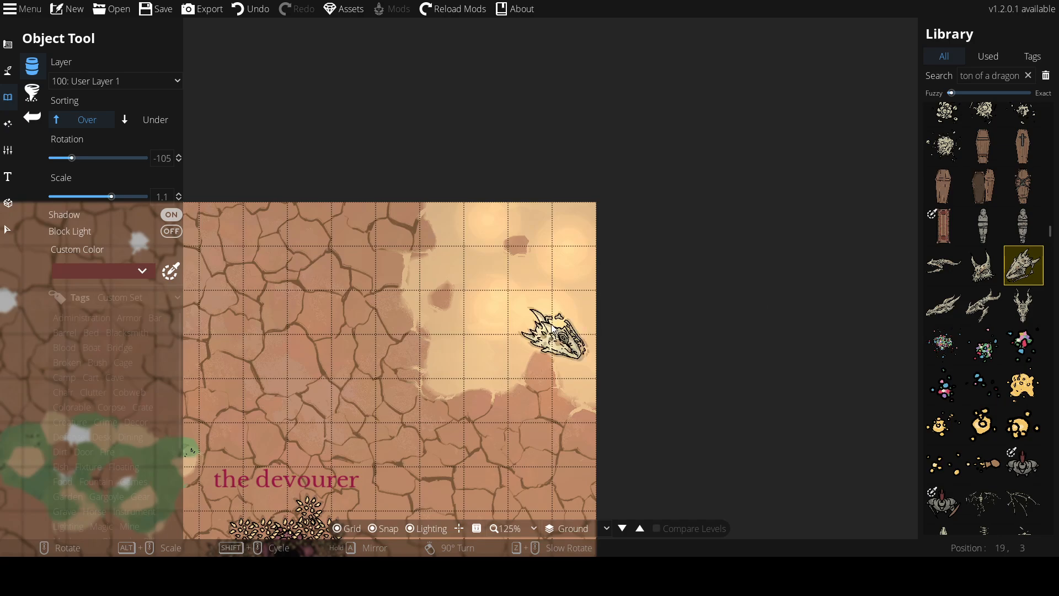
pyautogui.scroll(-1, 470, 325)
pyautogui.keyDown('alt'); pyautogui.scroll(-3, 469, 325); pyautogui.keyUp('alt')
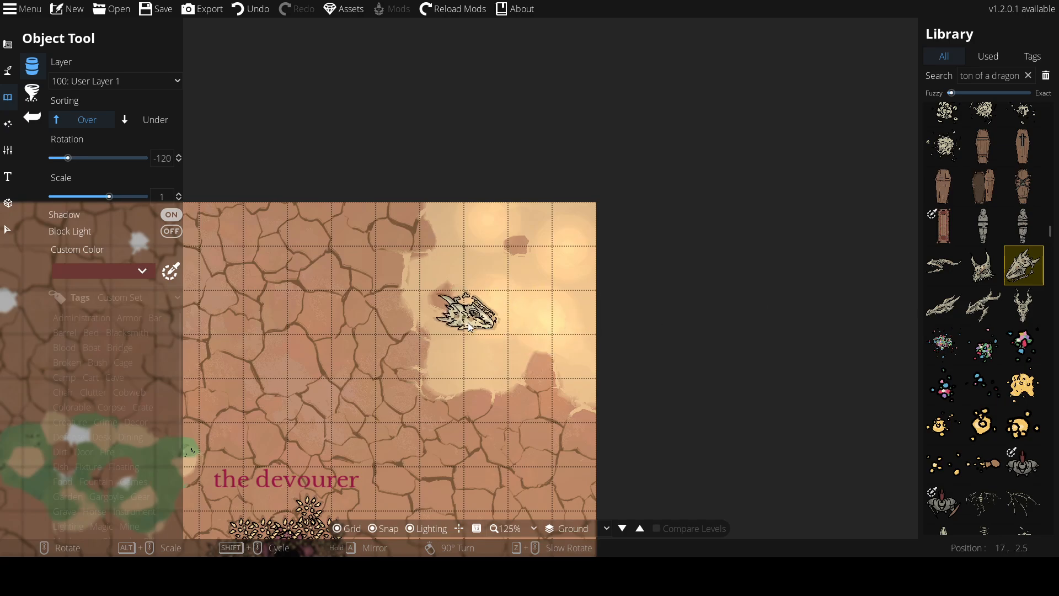
pyautogui.scroll(9, 470, 326)
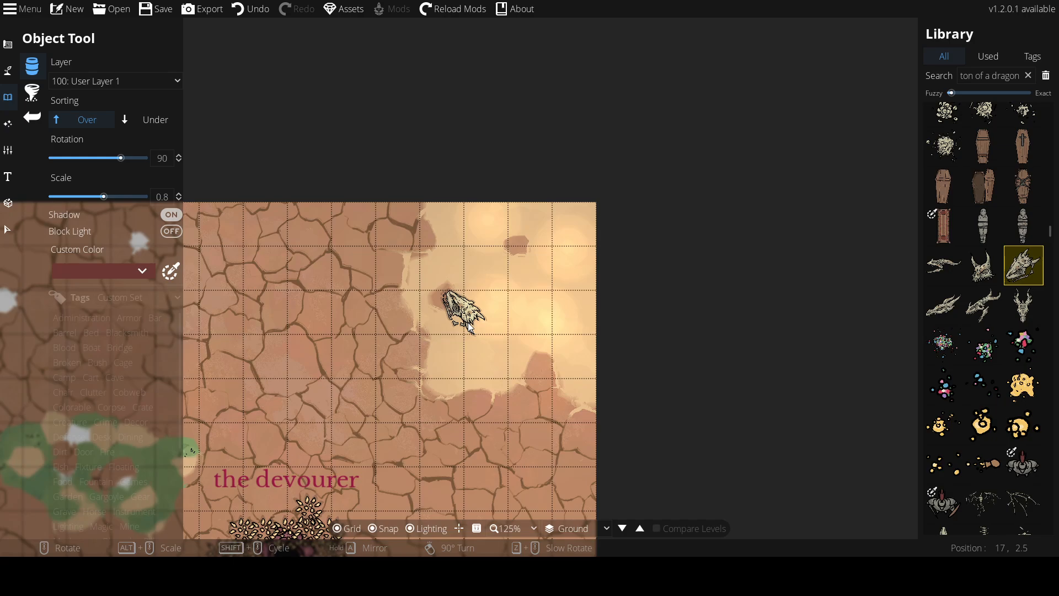
pyautogui.click(492, 296)
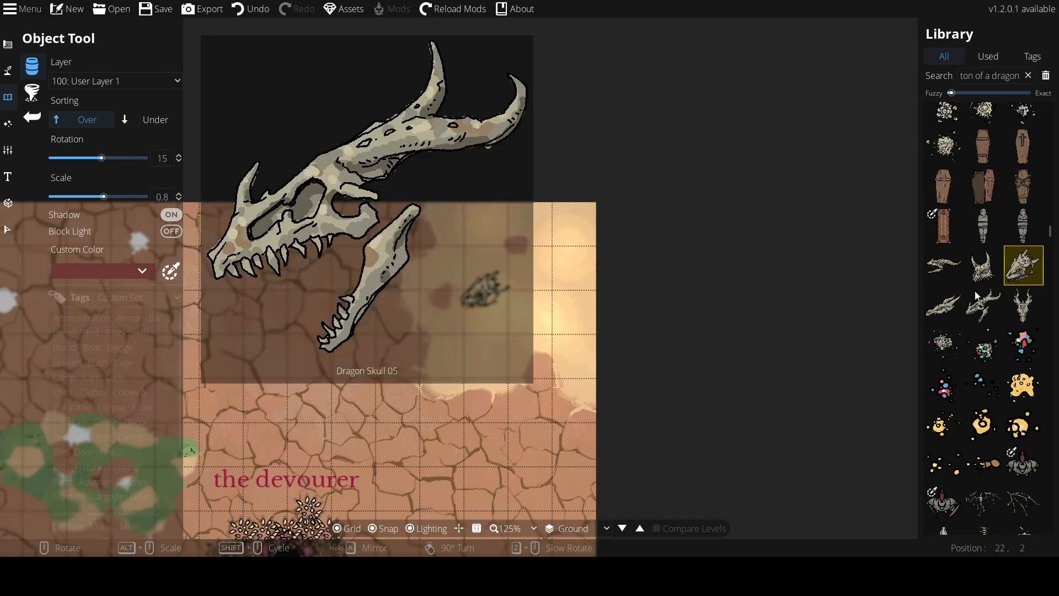
# Place a spine bone segment trailing right of the dragon skull at scale 0.5 and rotation -105
pyautogui.scroll(-6, 974, 305)
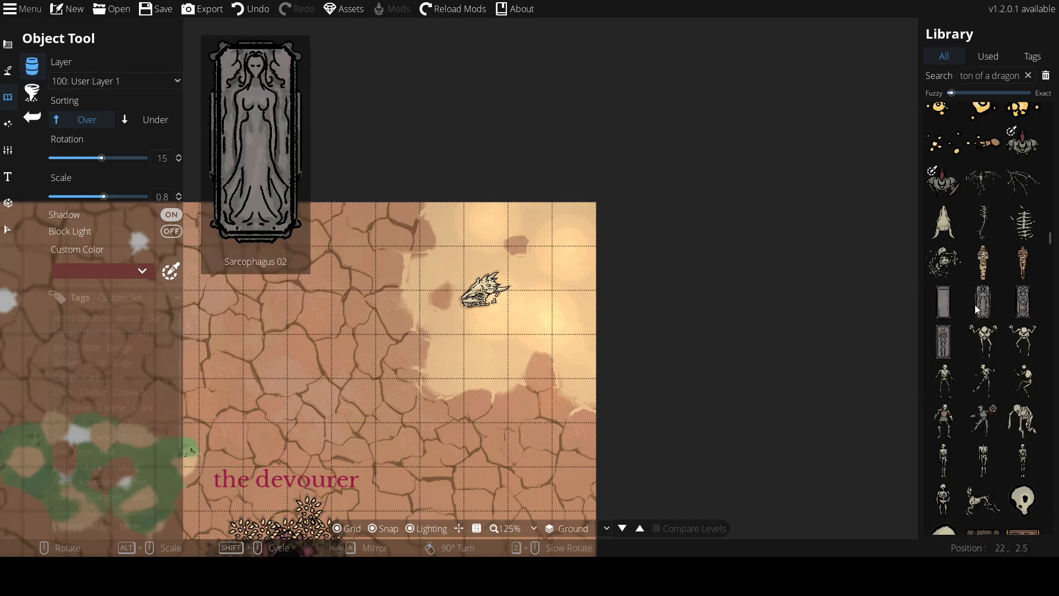
pyautogui.click(977, 216)
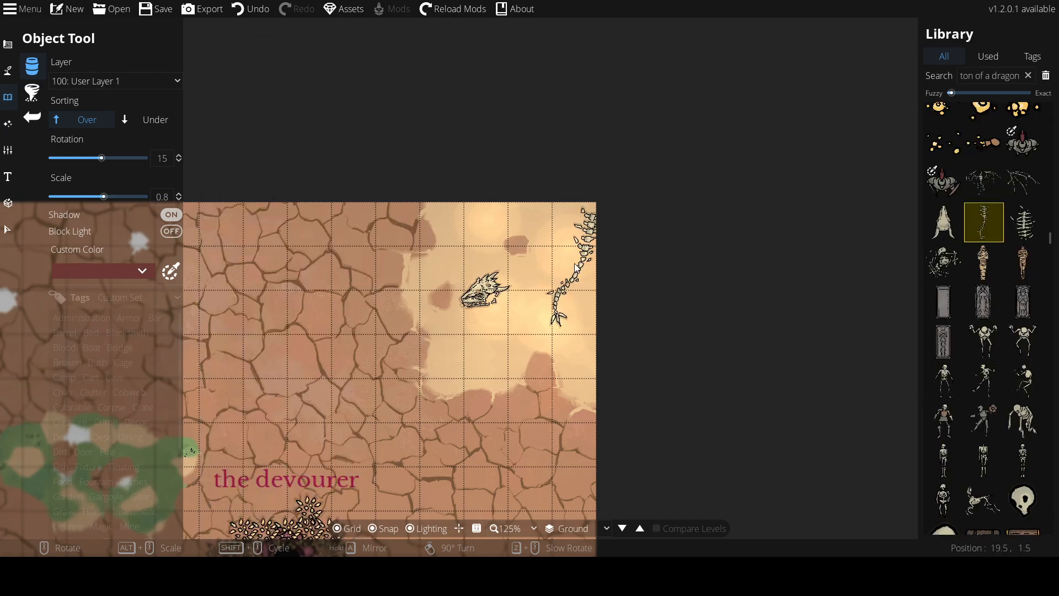
pyautogui.keyDown('alt'); pyautogui.scroll(-3, 555, 273); pyautogui.keyUp('alt')
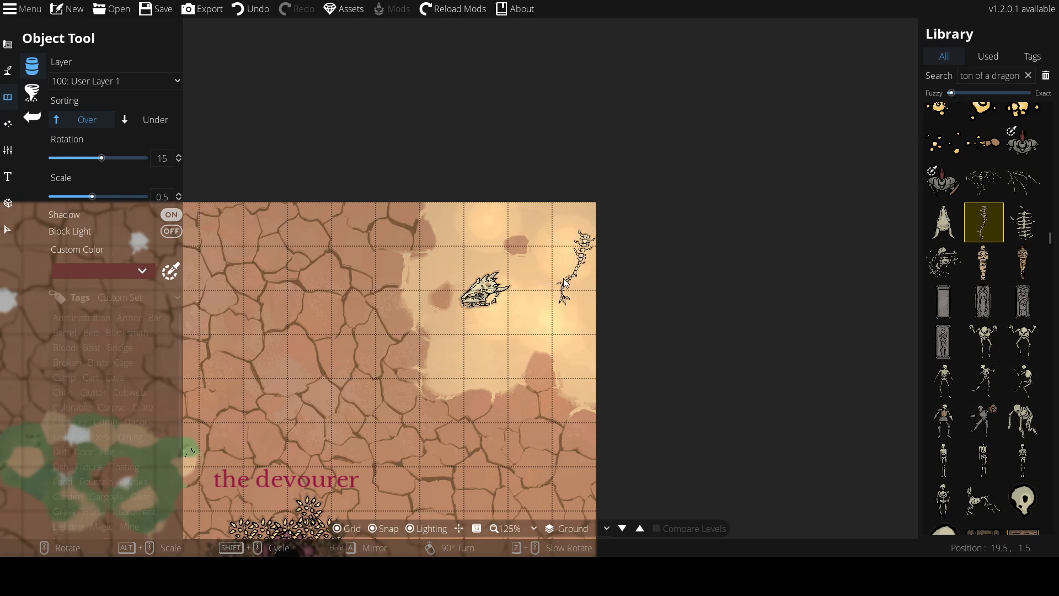
pyautogui.keyDown('shift'); pyautogui.scroll(-4, 565, 282); pyautogui.keyUp('shift')
pyautogui.keyDown('shift'); pyautogui.scroll(1, 566, 282); pyautogui.keyUp('shift')
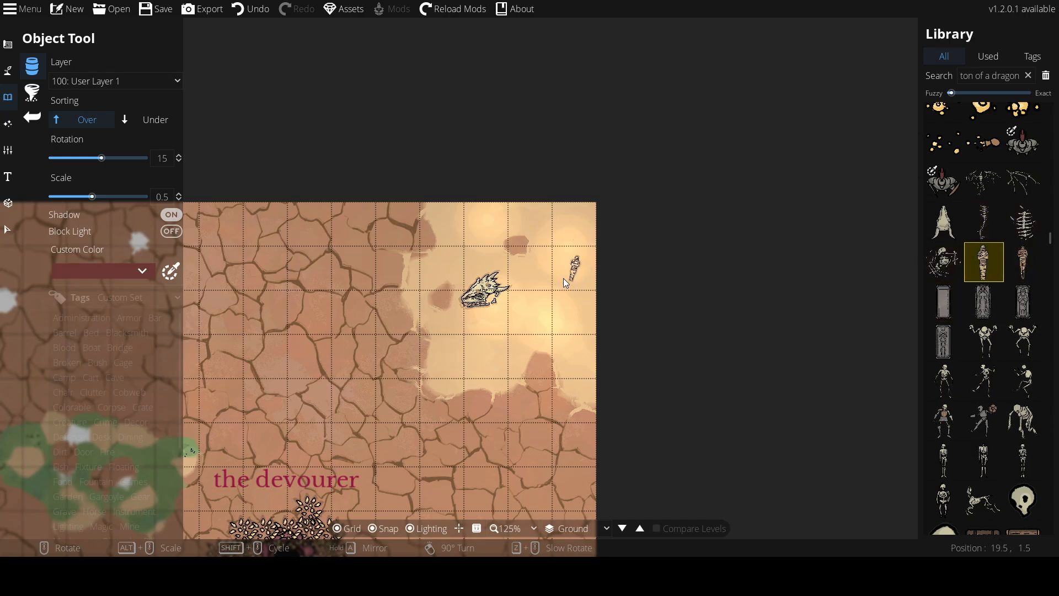
pyautogui.click(981, 218)
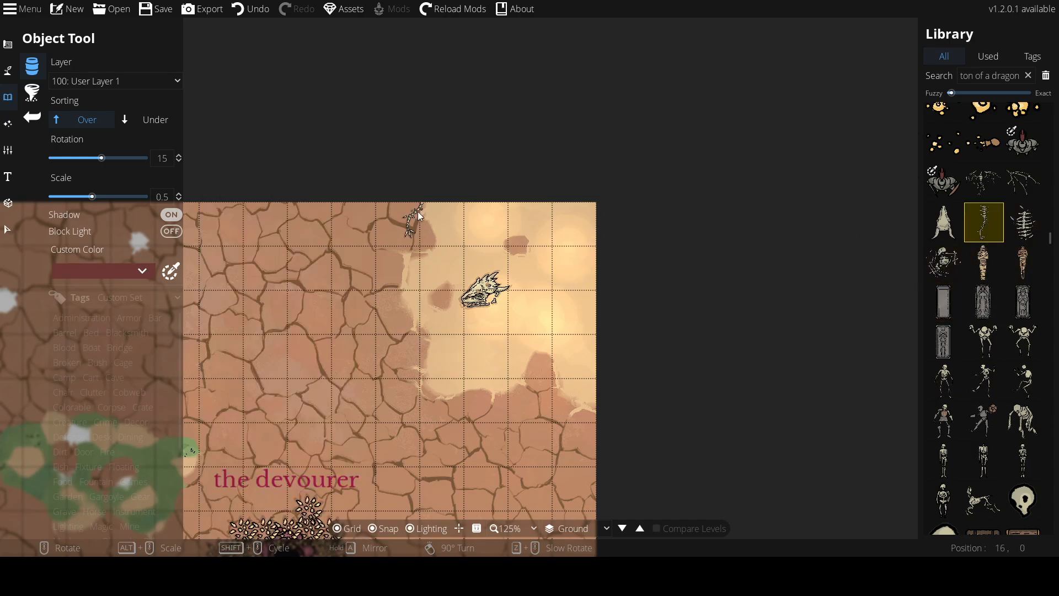
pyautogui.scroll(-8, 557, 277)
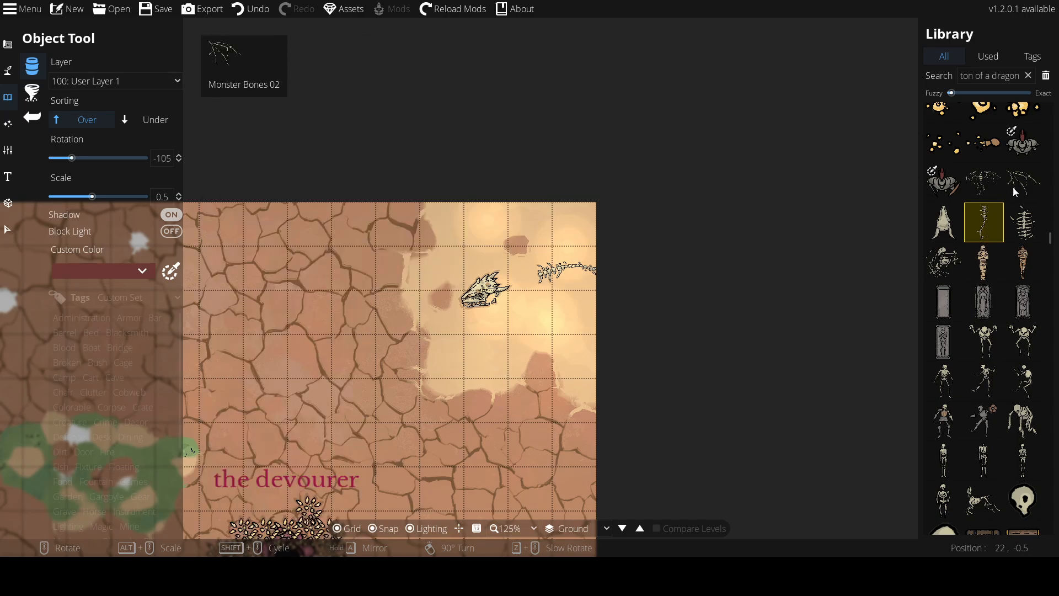
# Place a rib cage behind the dragon skull at scale 0.6
pyautogui.click(1024, 232)
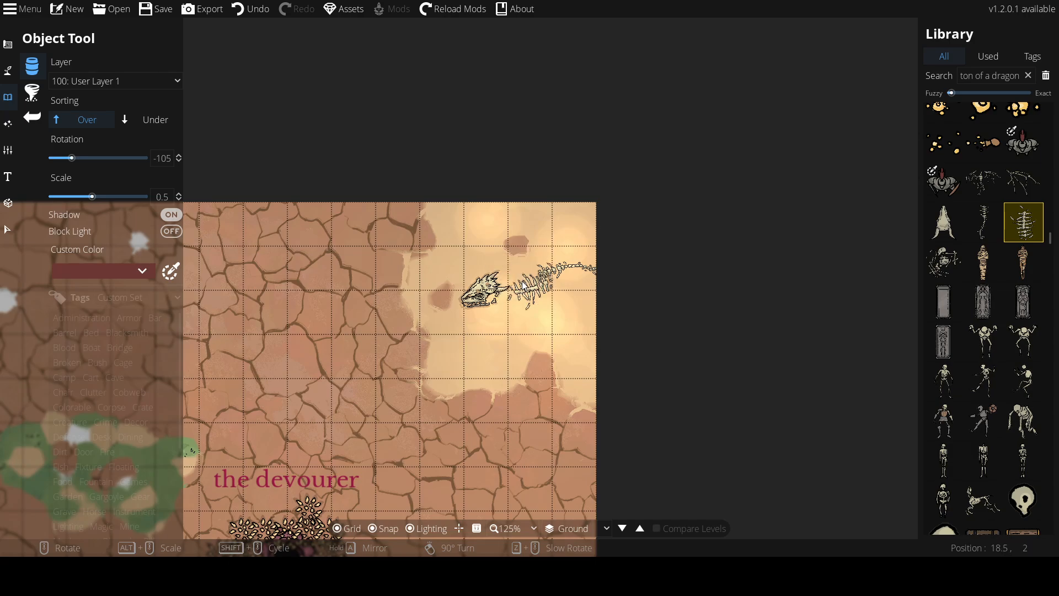
pyautogui.scroll(-2, 522, 285)
pyautogui.scroll(3, 518, 285)
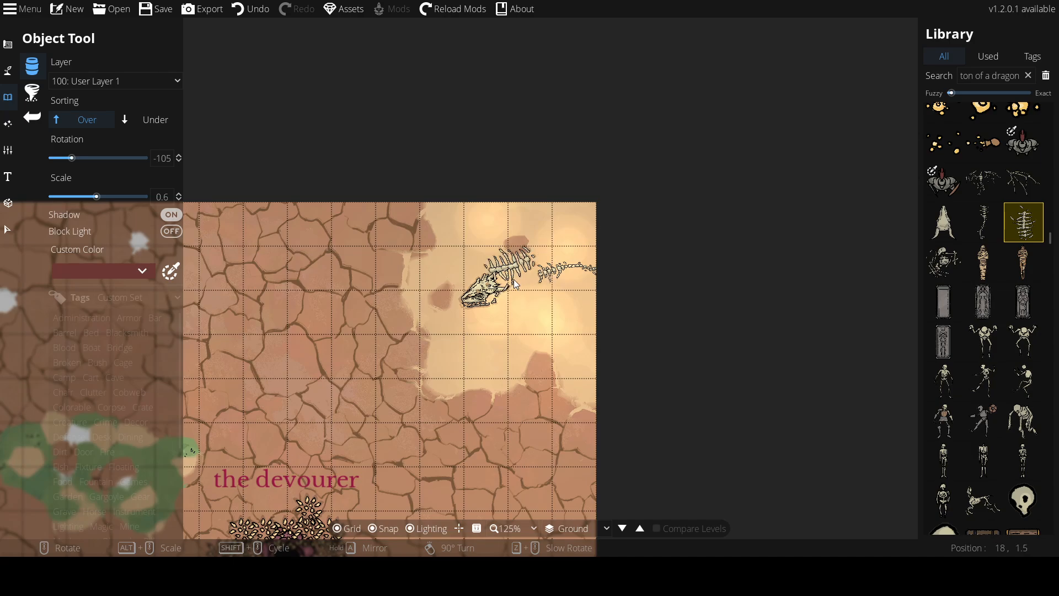
pyautogui.click(531, 283)
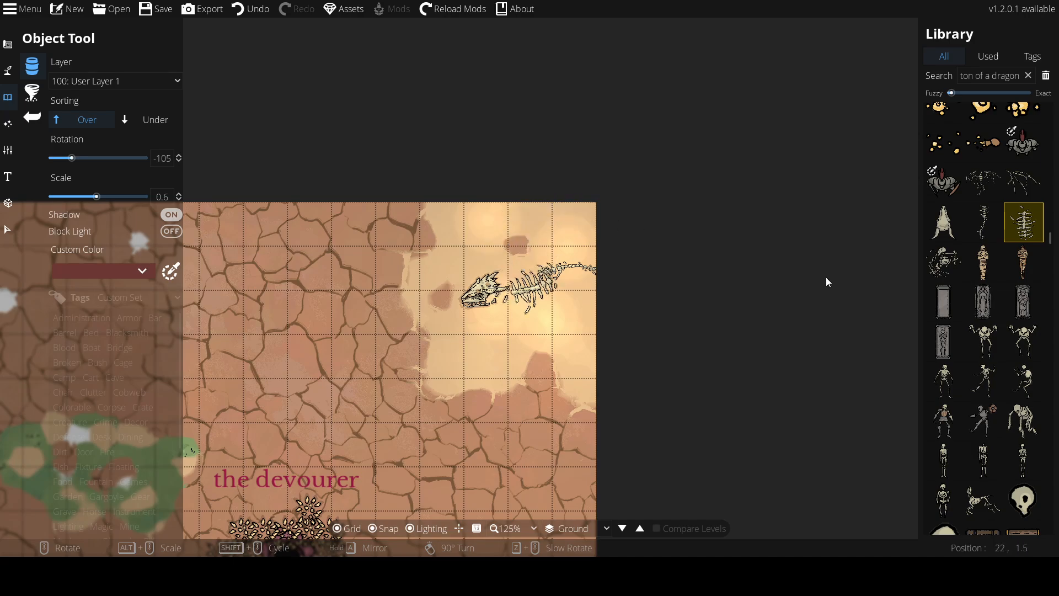
# Add wing bones to the dragon skeleton at scale 0.7, one rotated 75 and another rotated -150
pyautogui.moveTo(991, 212)
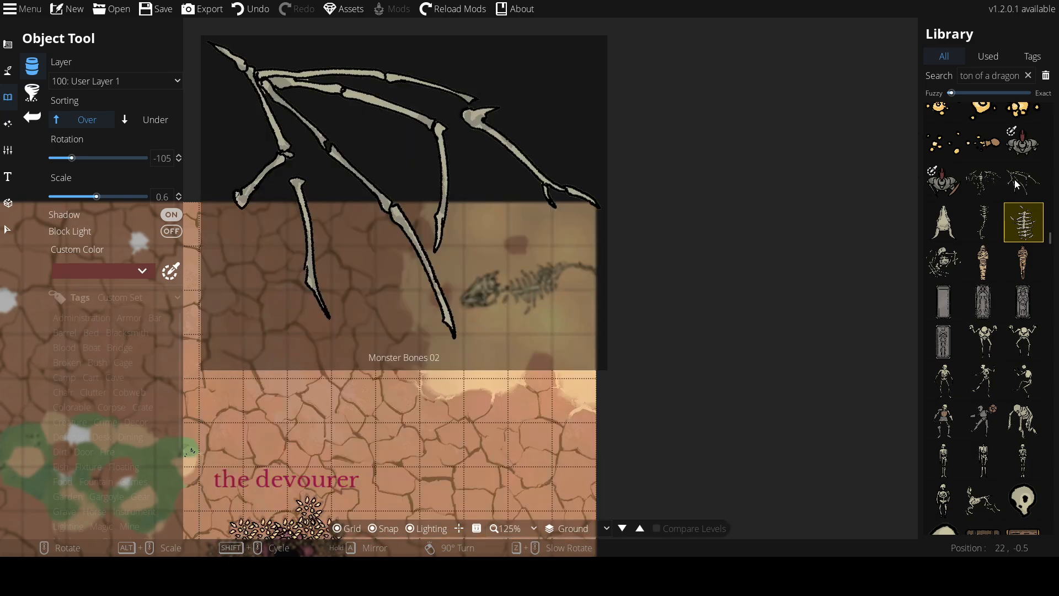
pyautogui.click(1014, 180)
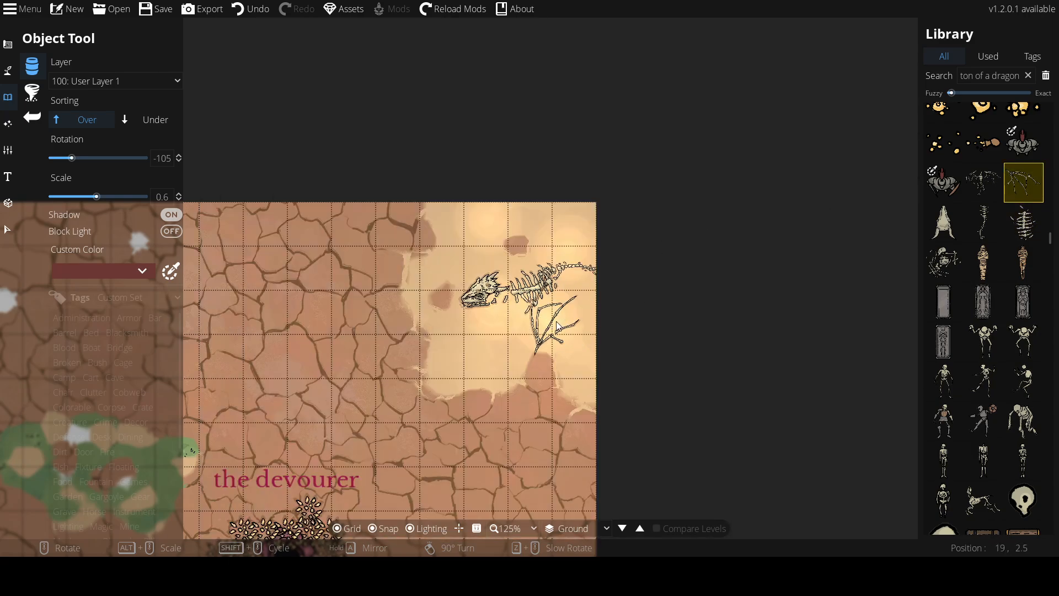
pyautogui.scroll(-2, 556, 325)
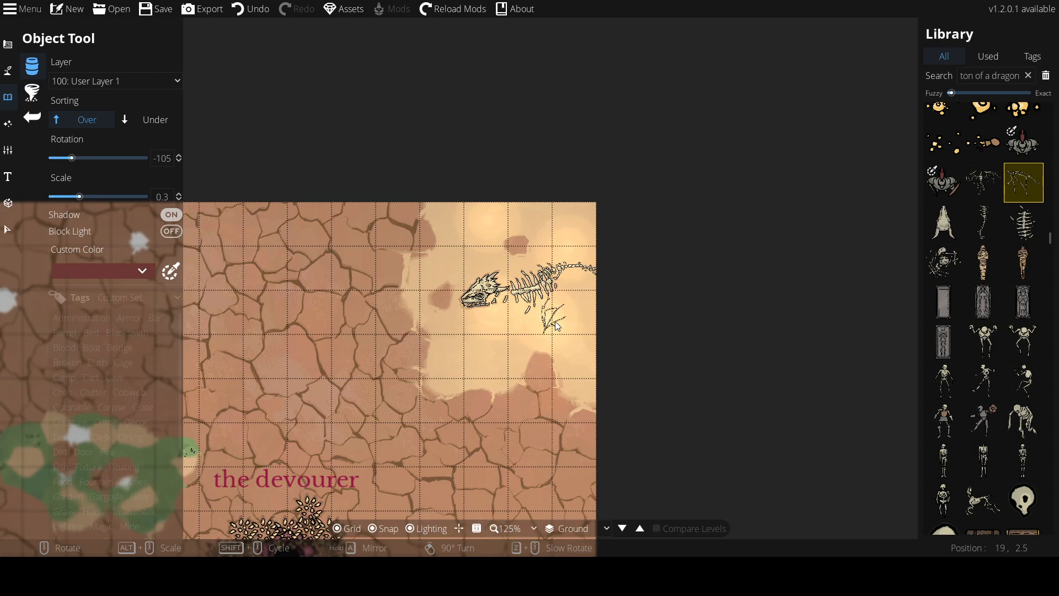
pyautogui.scroll(-3, 556, 325)
pyautogui.scroll(-9, 556, 326)
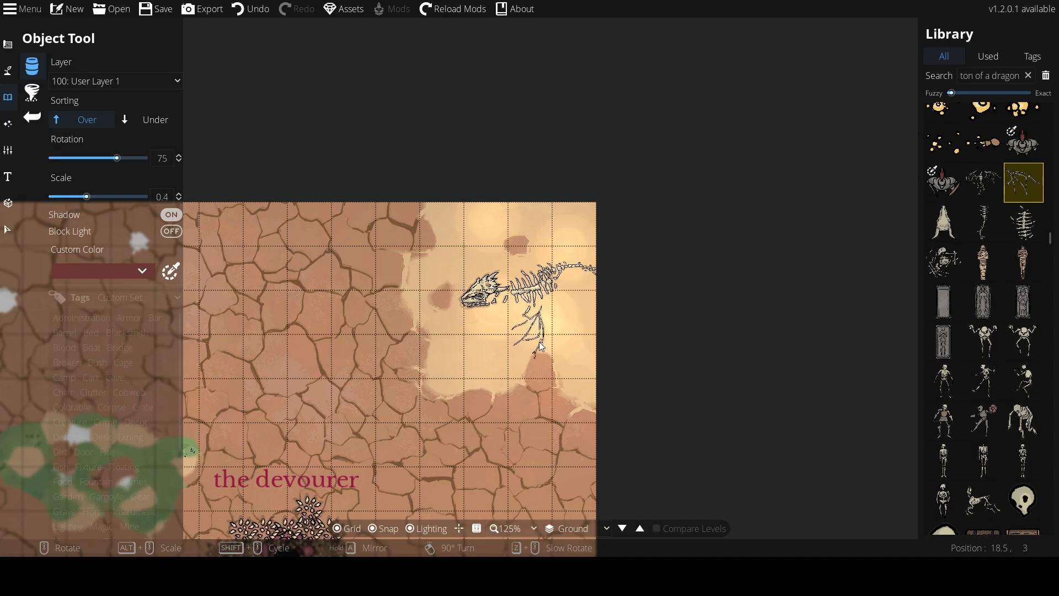
pyautogui.scroll(3, 537, 339)
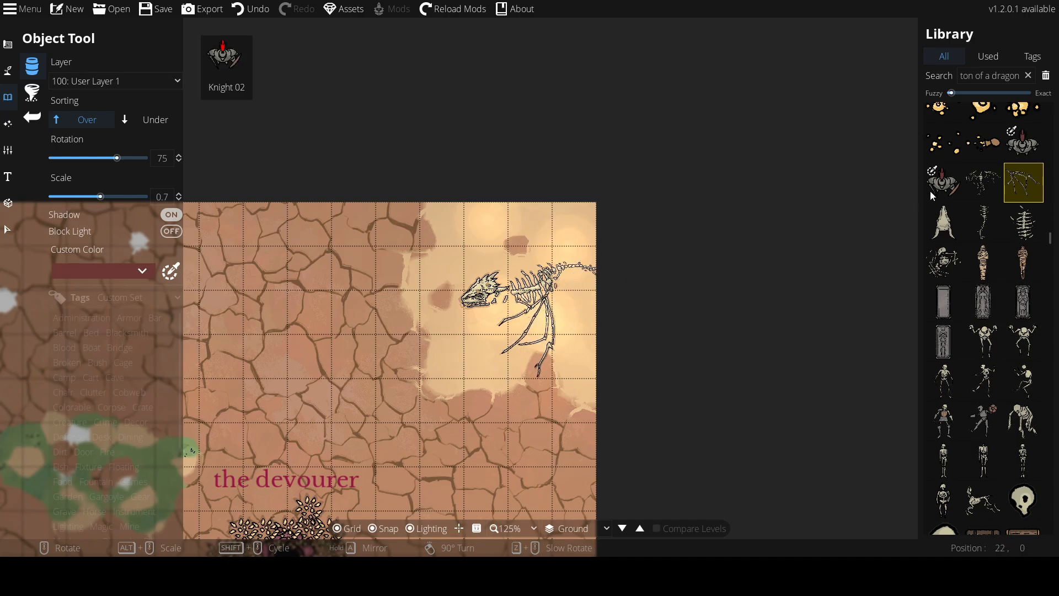
pyautogui.moveTo(930, 255)
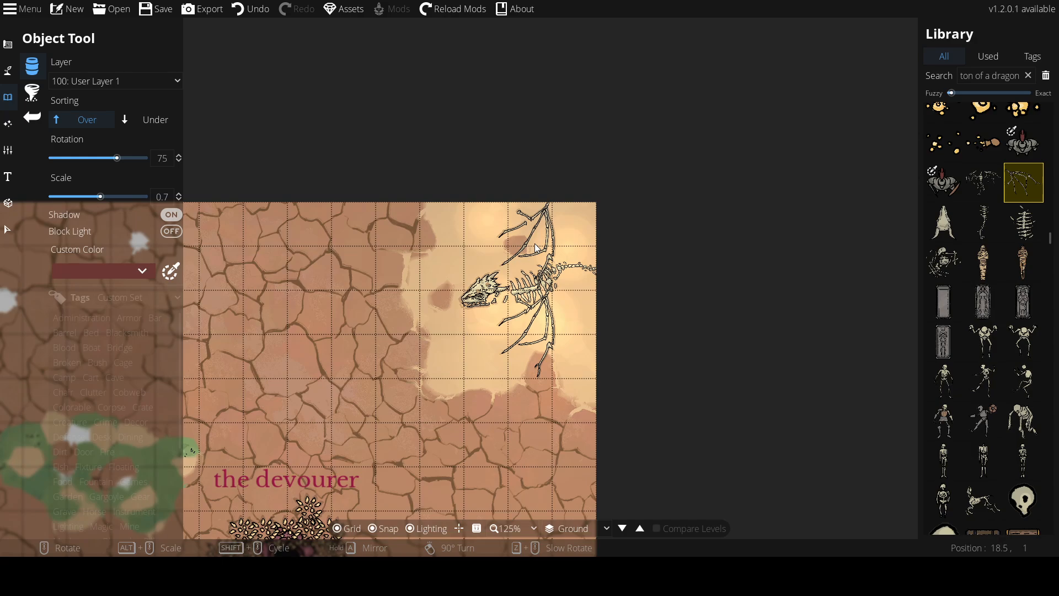
pyautogui.scroll(-9, 538, 248)
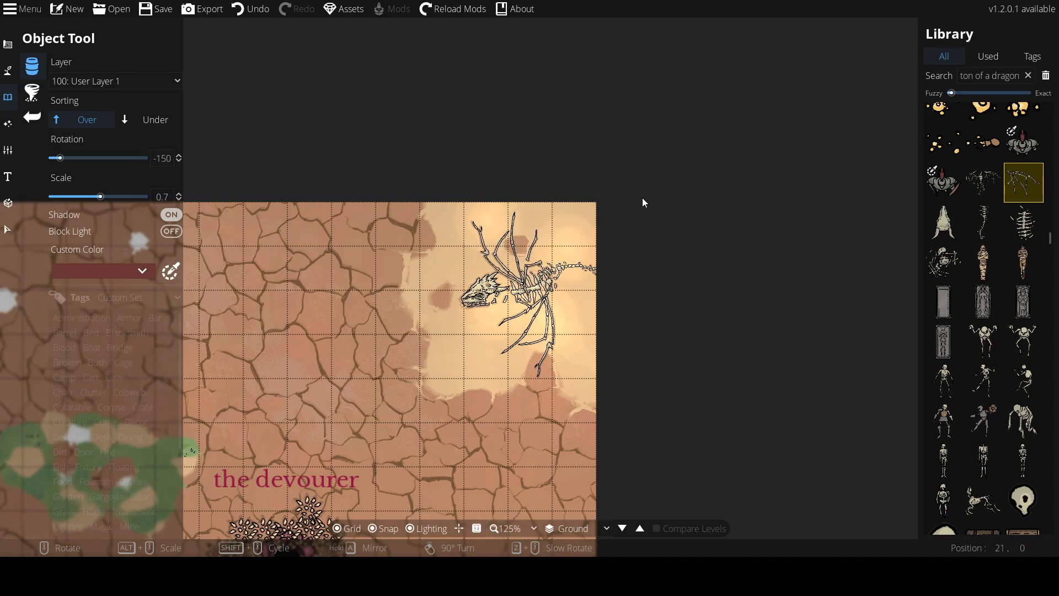
# Scatter small monster bone piles at scale 0.3 around the dragon skeleton on the pale sand
pyautogui.moveTo(988, 179)
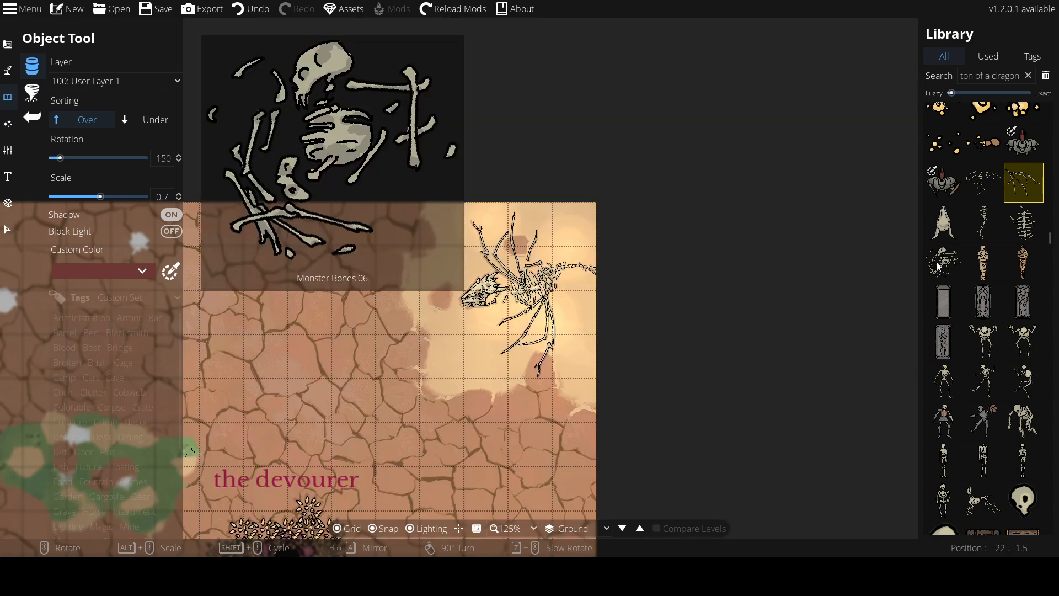
pyautogui.click(936, 270)
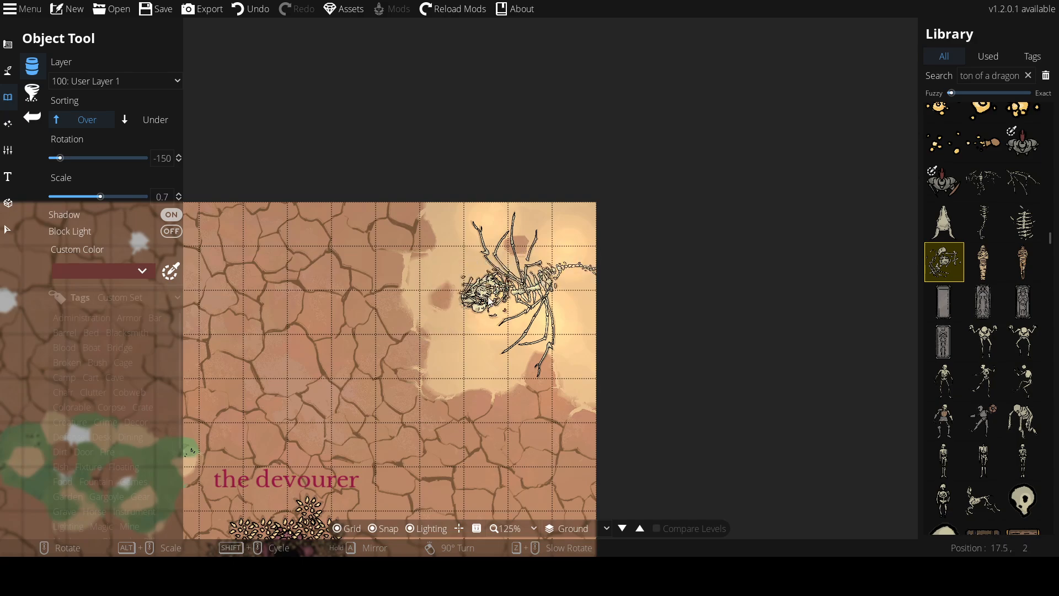
pyautogui.keyDown('alt'); pyautogui.scroll(-5, 556, 382); pyautogui.keyUp('alt')
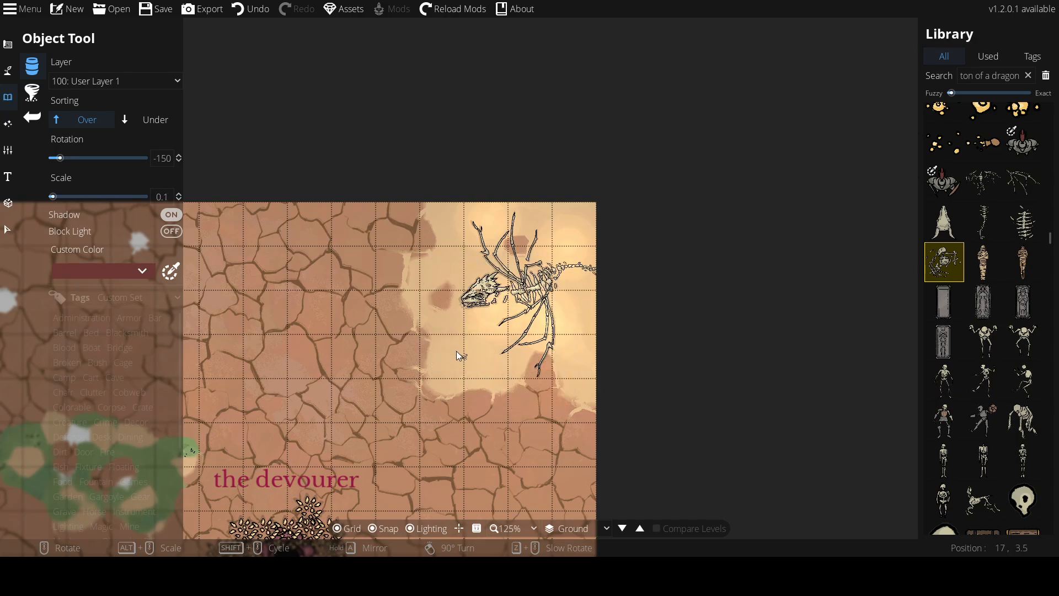
pyautogui.keyDown('alt'); pyautogui.scroll(1, 441, 370); pyautogui.keyUp('alt')
pyautogui.click(441, 369)
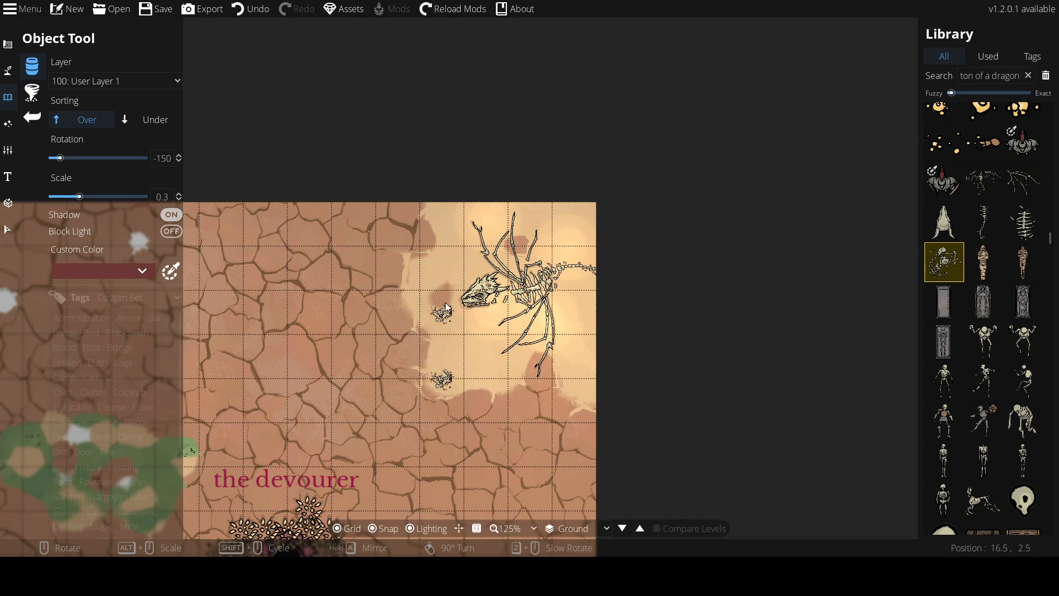
pyautogui.click(422, 275)
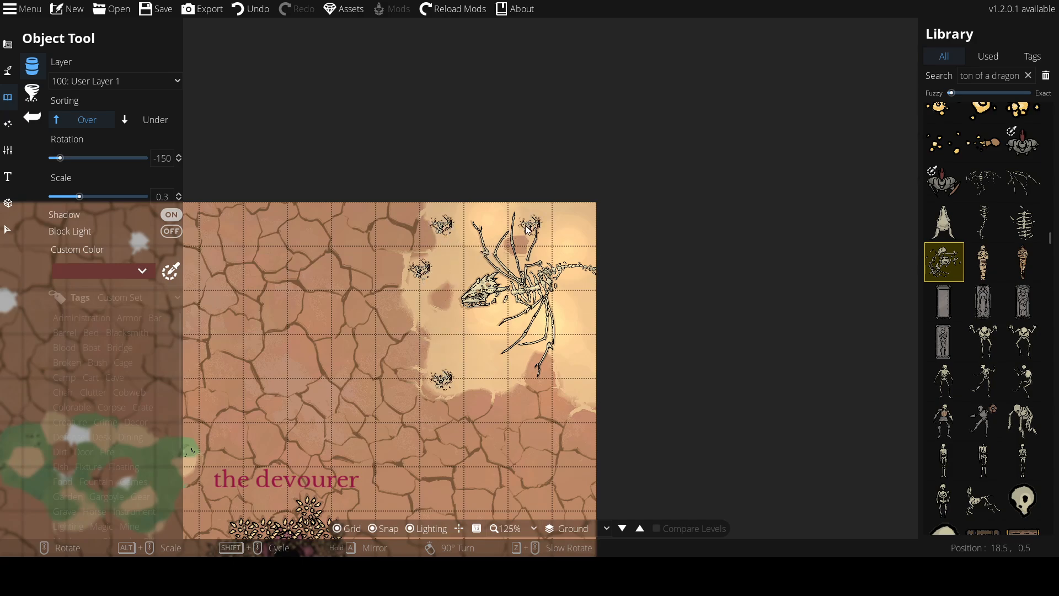
pyautogui.click(575, 229)
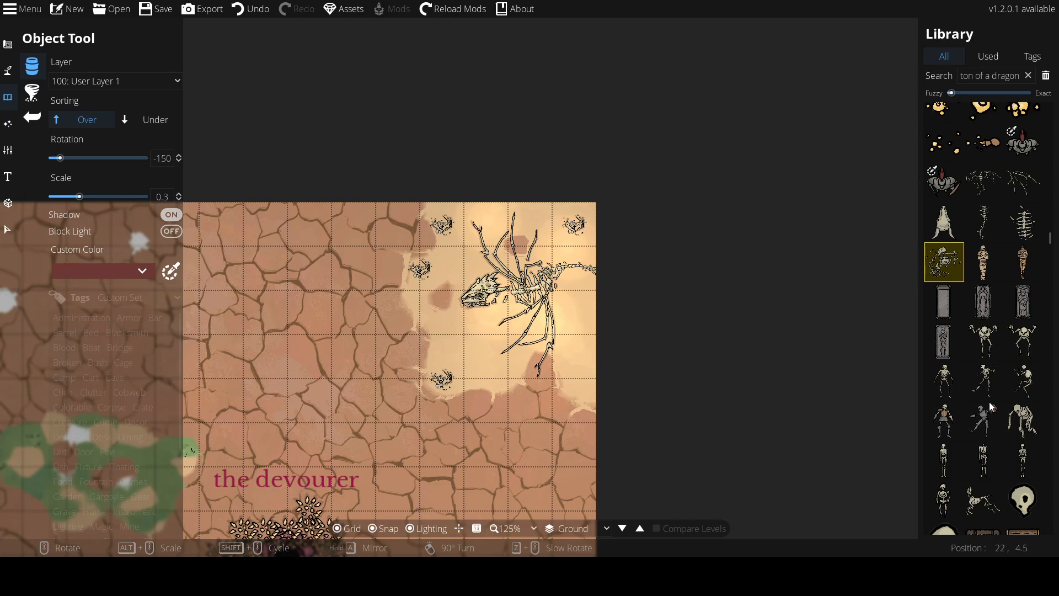
# Place a grey stone grate tile beside the dragon skeleton at scale 0.9 and rotation 45
pyautogui.scroll(-6, 998, 276)
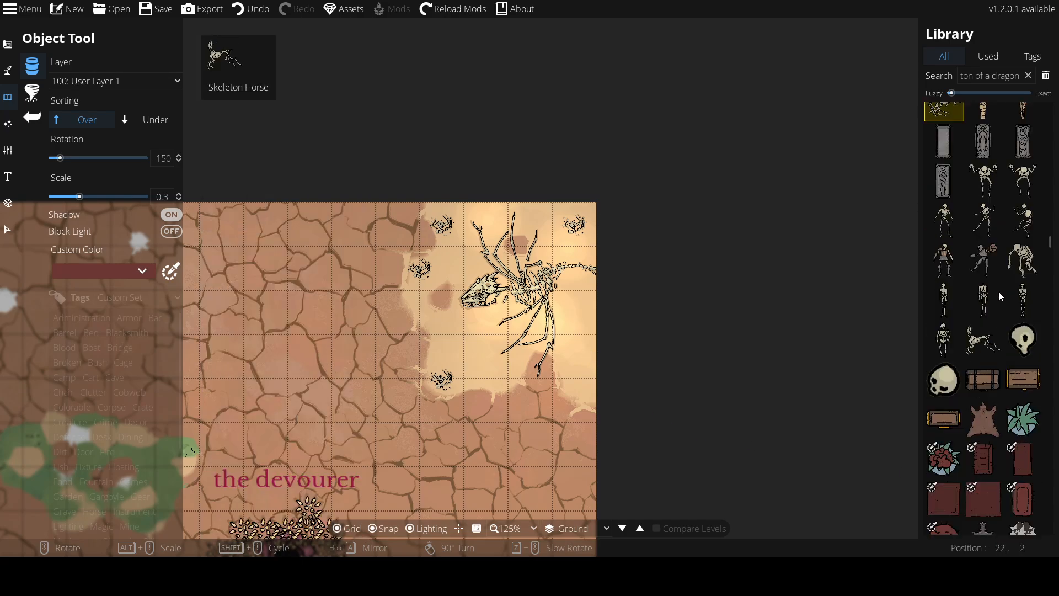
pyautogui.scroll(-10, 998, 293)
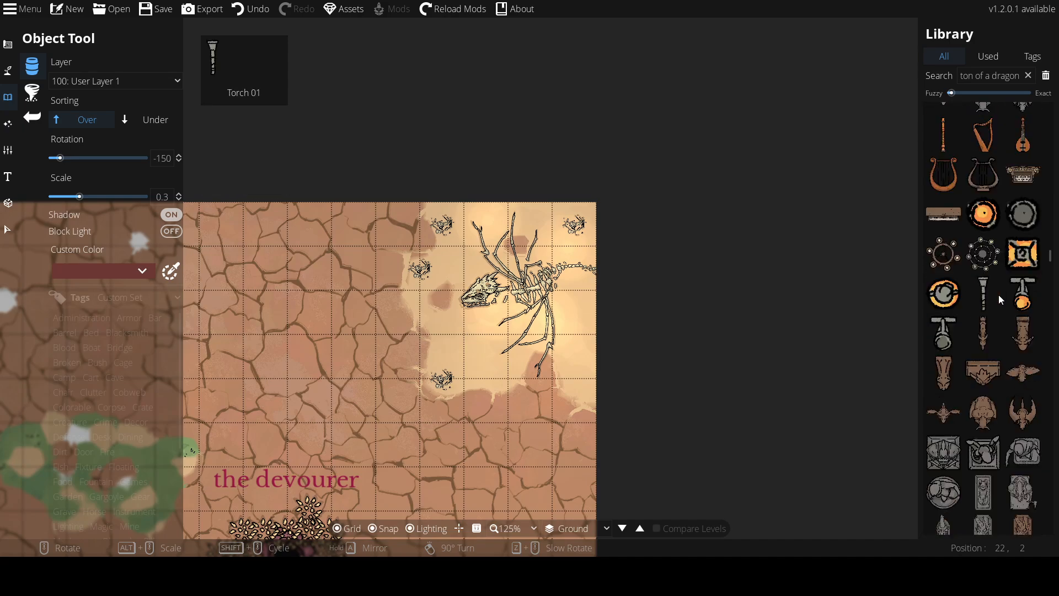
pyautogui.scroll(-15, 999, 294)
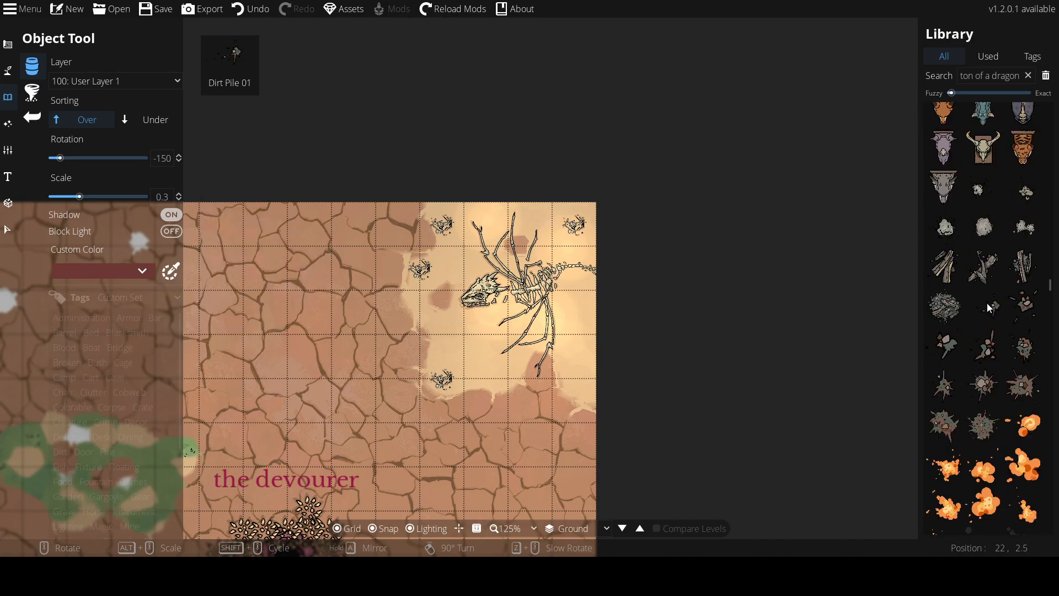
pyautogui.scroll(-15, 976, 330)
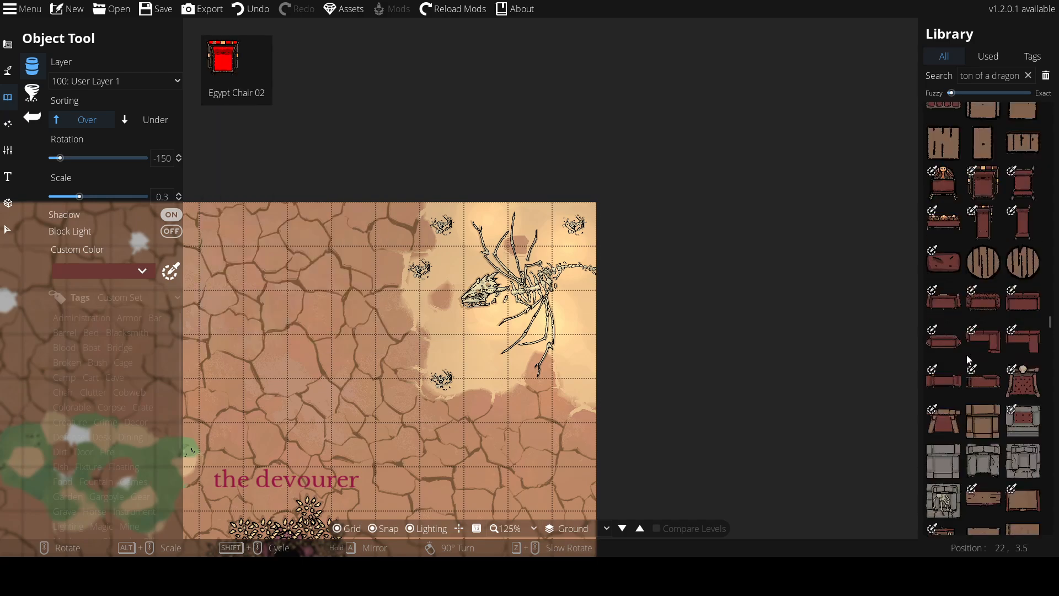
pyautogui.scroll(-10, 962, 373)
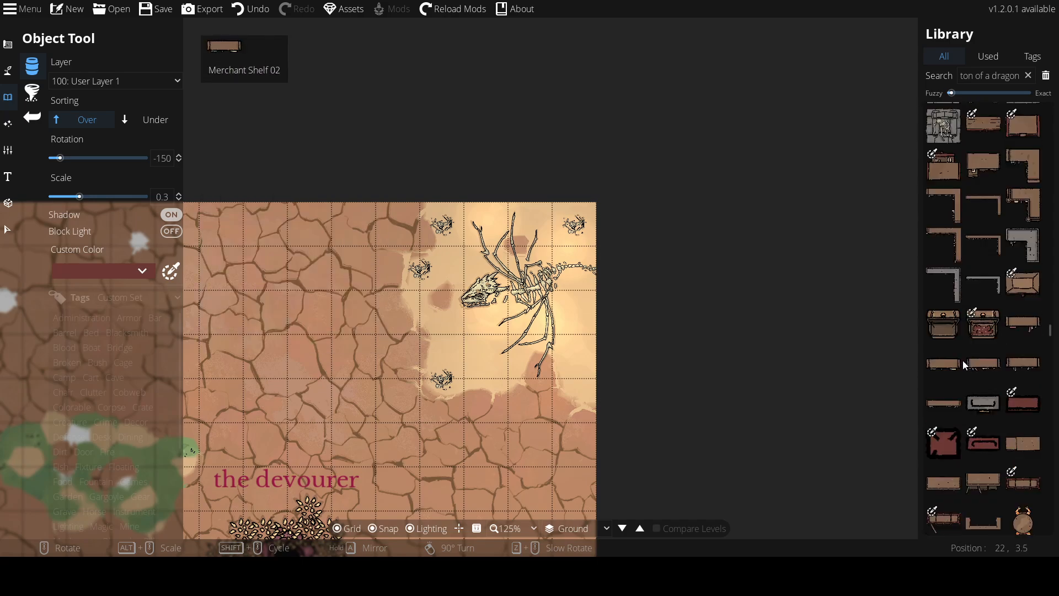
pyautogui.click(939, 227)
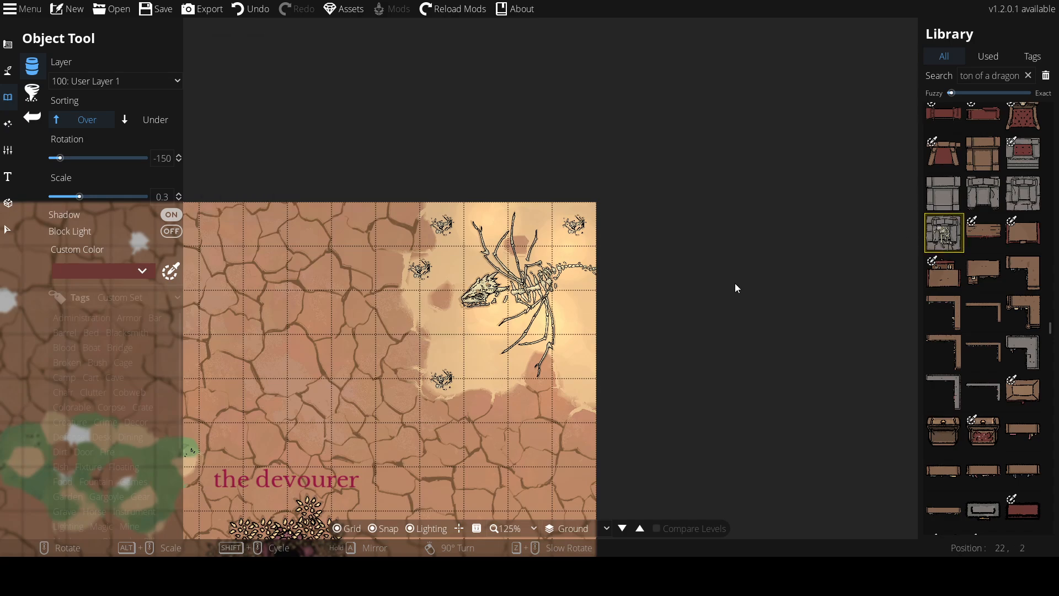
pyautogui.keyDown('alt'); pyautogui.scroll(6, 572, 328); pyautogui.keyUp('alt')
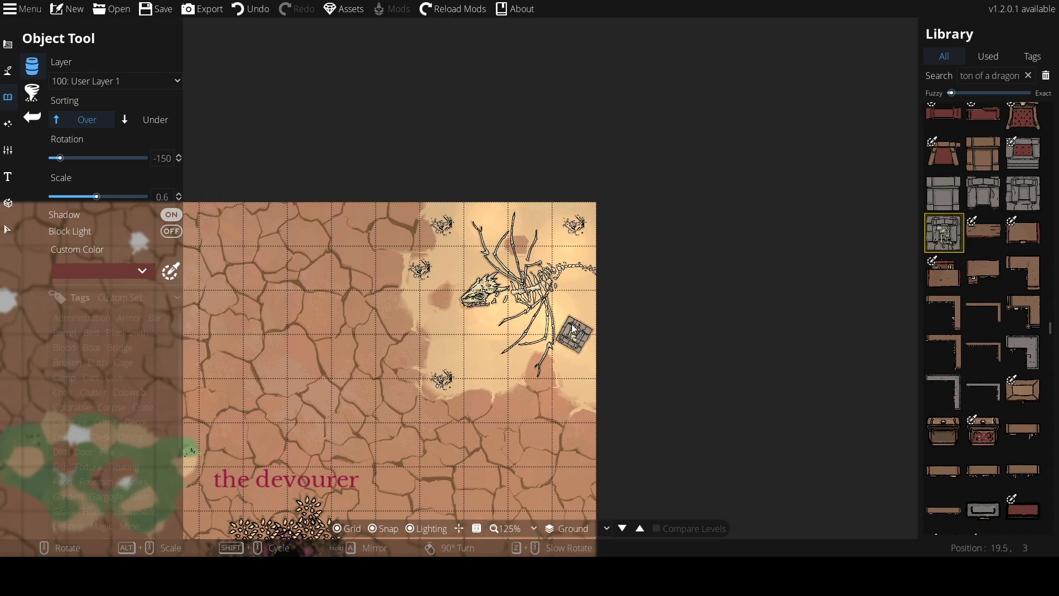
pyautogui.scroll(15, 573, 328)
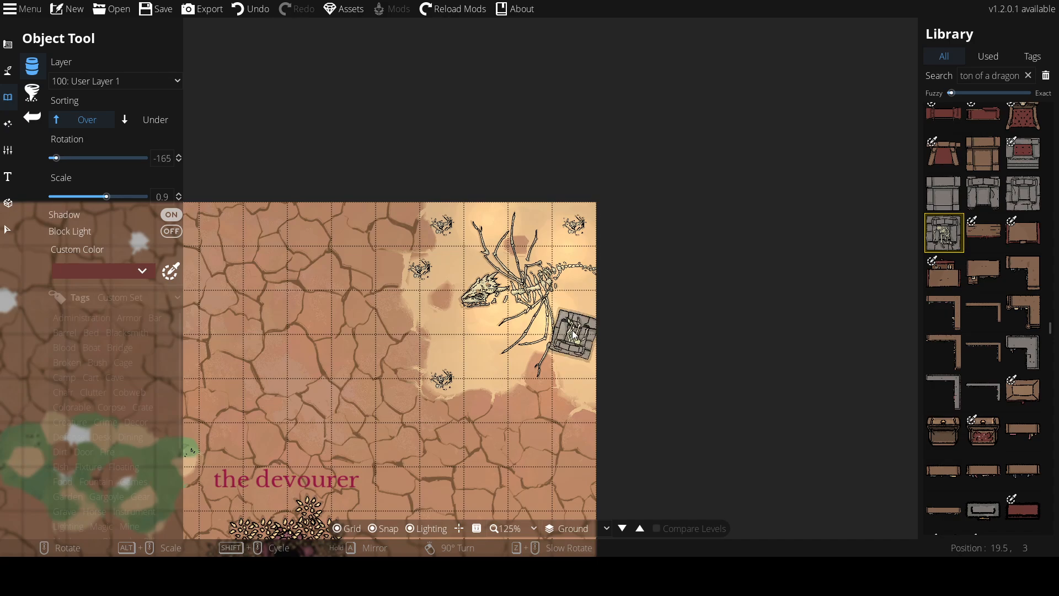
pyautogui.scroll(-2, 574, 334)
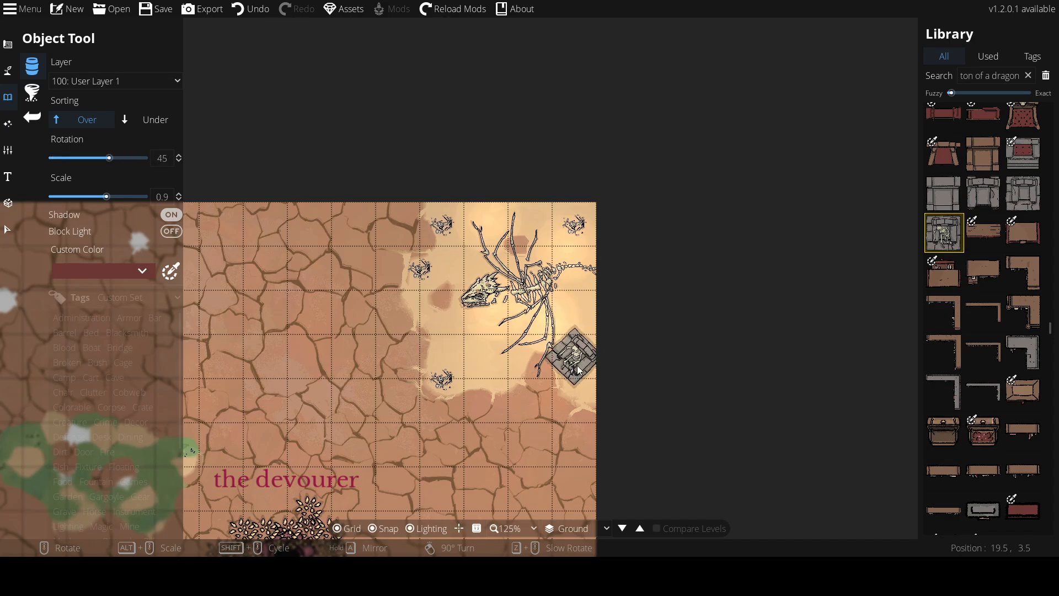
# Arrange several blade objects into a radiating star left of the dragon skull
pyautogui.scroll(-10, 988, 321)
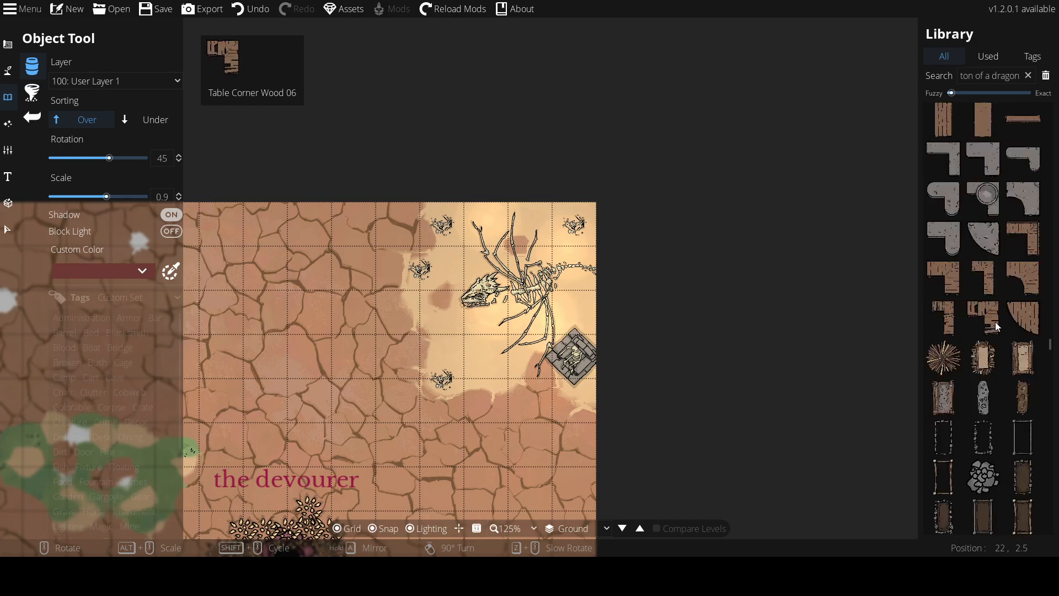
pyautogui.scroll(-5, 1010, 331)
pyautogui.scroll(3, 1008, 352)
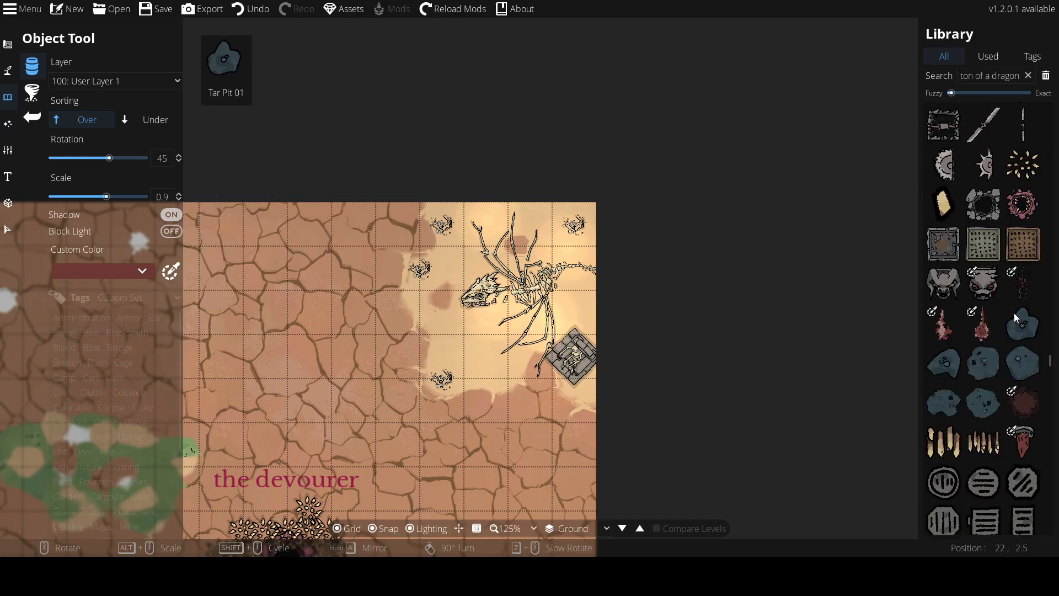
pyautogui.click(984, 442)
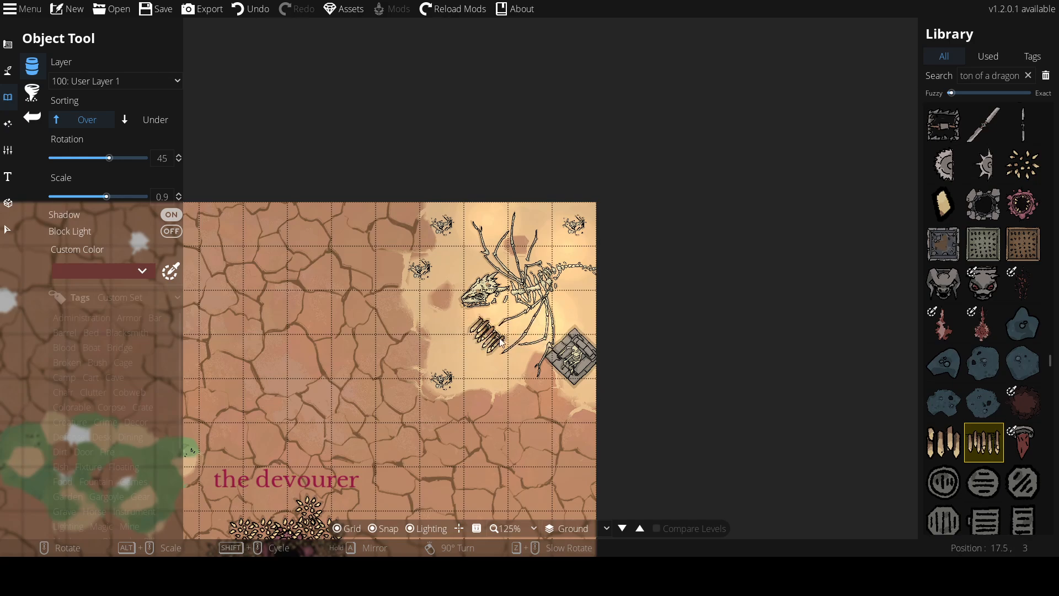
pyautogui.click(1023, 164)
pyautogui.click(983, 125)
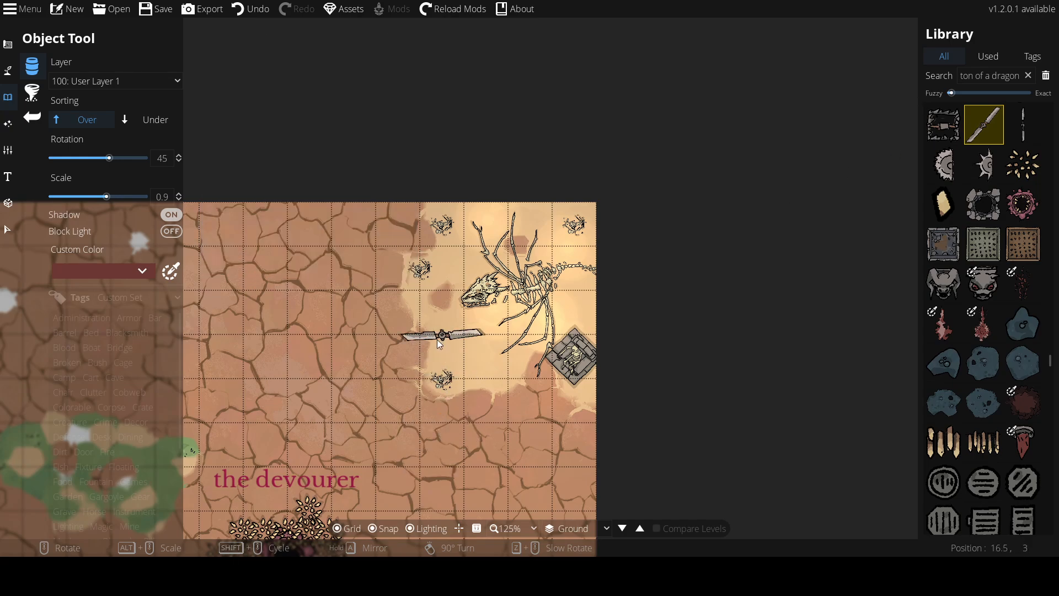
pyautogui.scroll(-2, 437, 339)
pyautogui.scroll(-2, 437, 339)
pyautogui.scroll(-3, 437, 339)
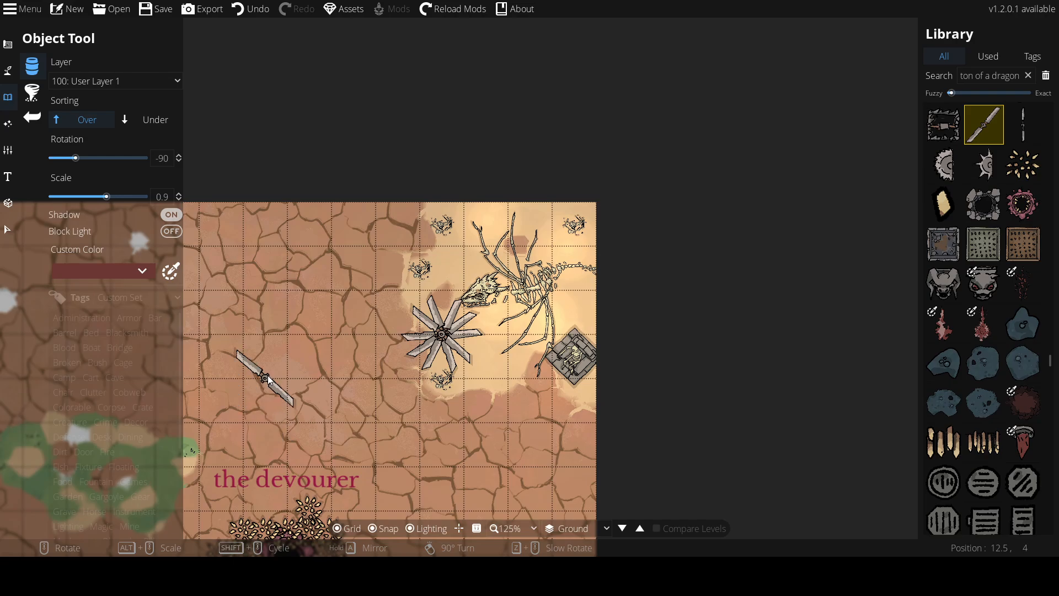
# Place a round stone magic portal on the green patch in the map's upper left at rotation -75, scale 0.9
pyautogui.moveTo(268, 368); pyautogui.dragTo(929, 341)
pyautogui.scroll(1, 892, 351)
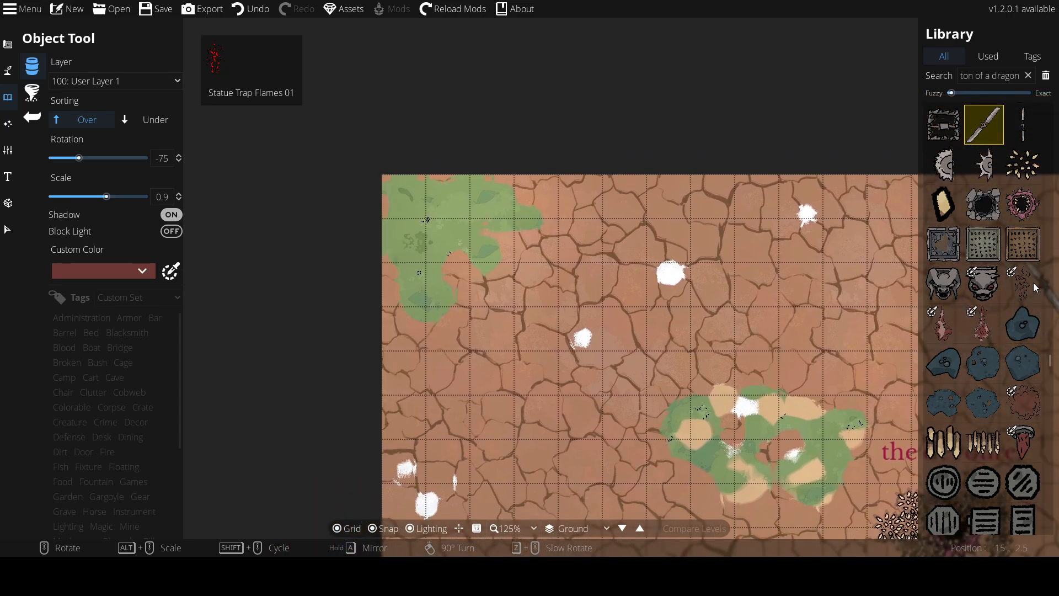
pyautogui.scroll(-10, 968, 303)
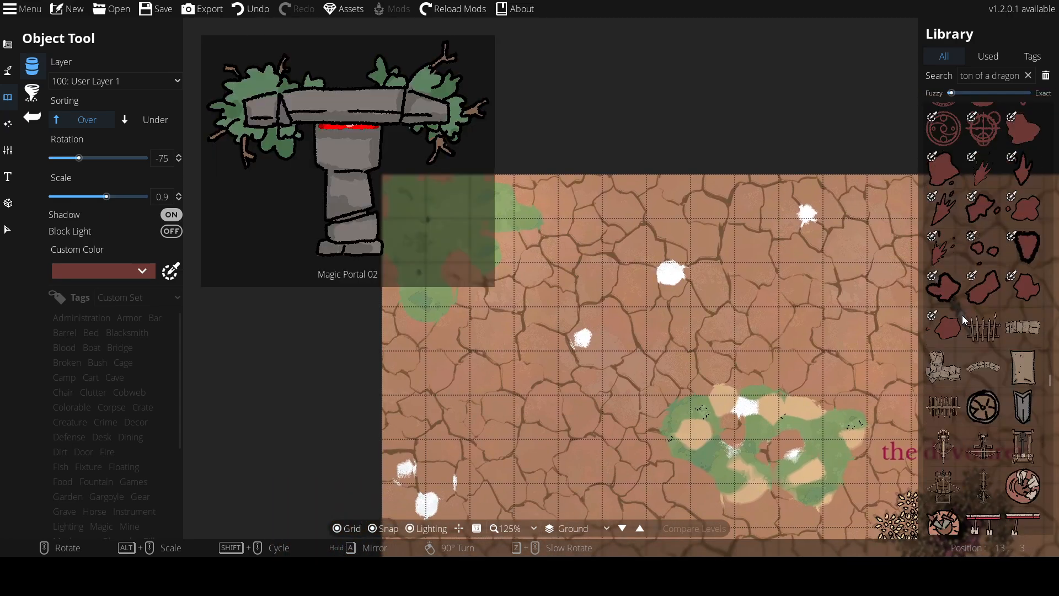
pyautogui.scroll(5, 949, 268)
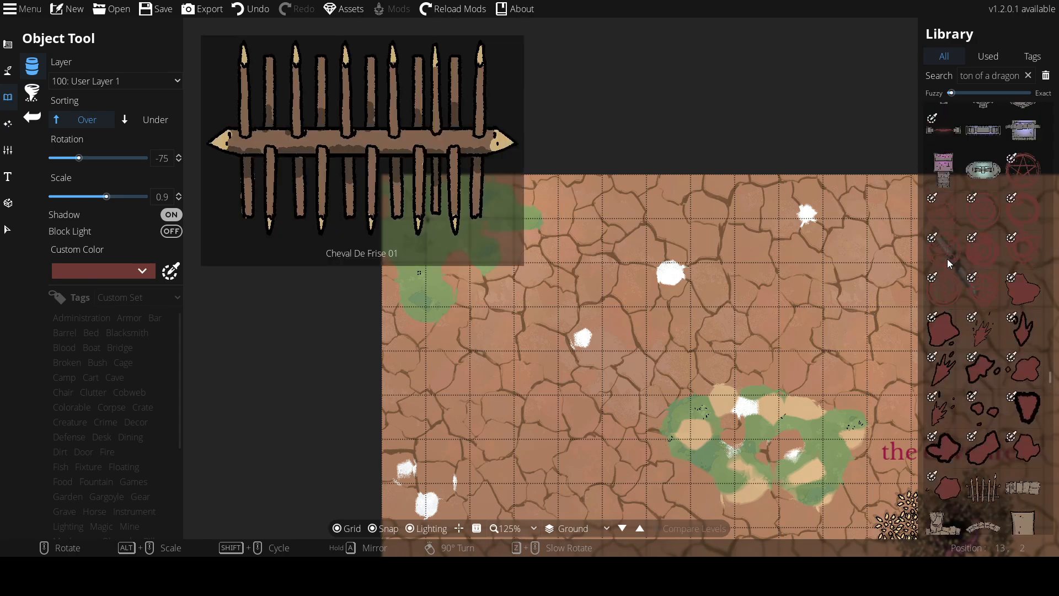
pyautogui.scroll(3, 944, 263)
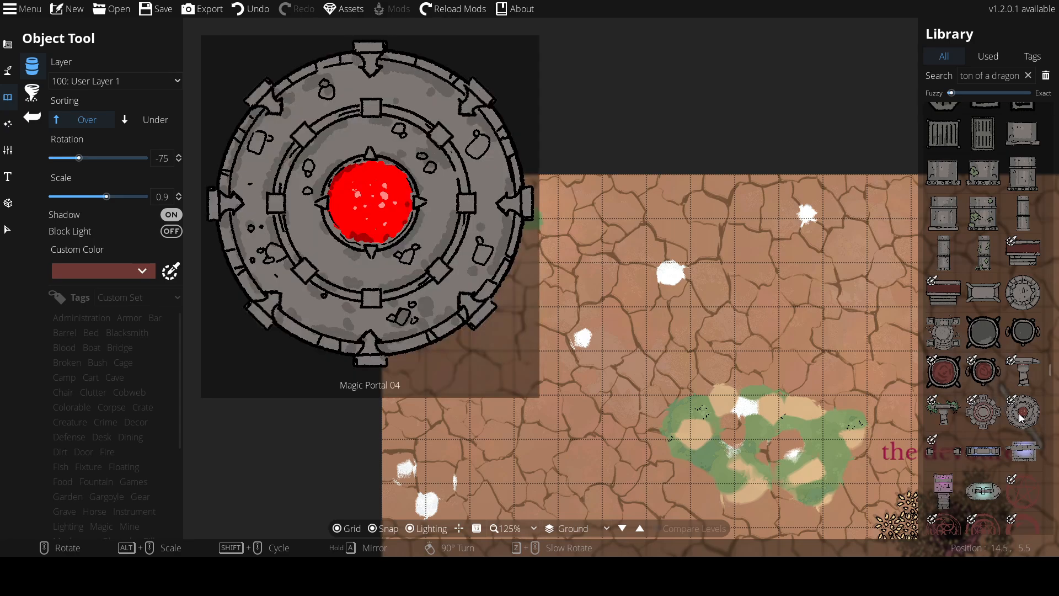
pyautogui.click(1021, 417)
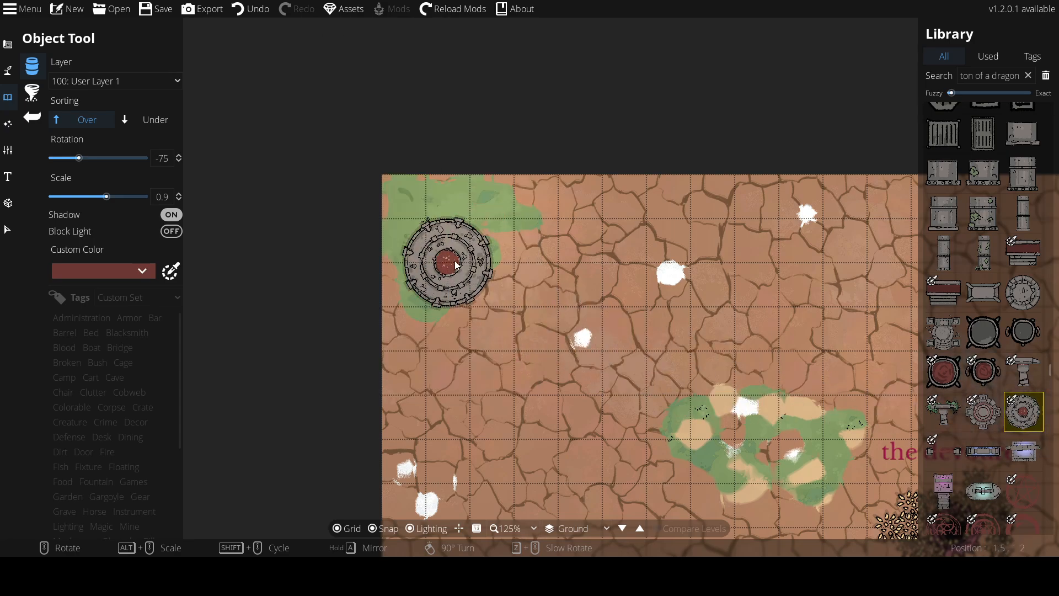
pyautogui.click(457, 255)
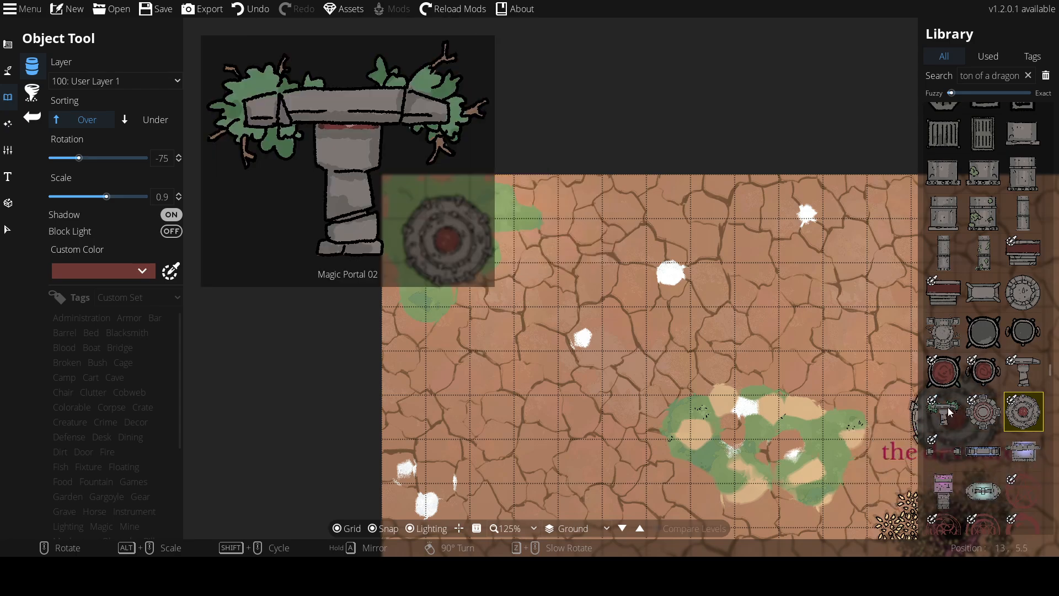
# Place a blue glass panel just right of the magic portal
pyautogui.scroll(-10, 987, 412)
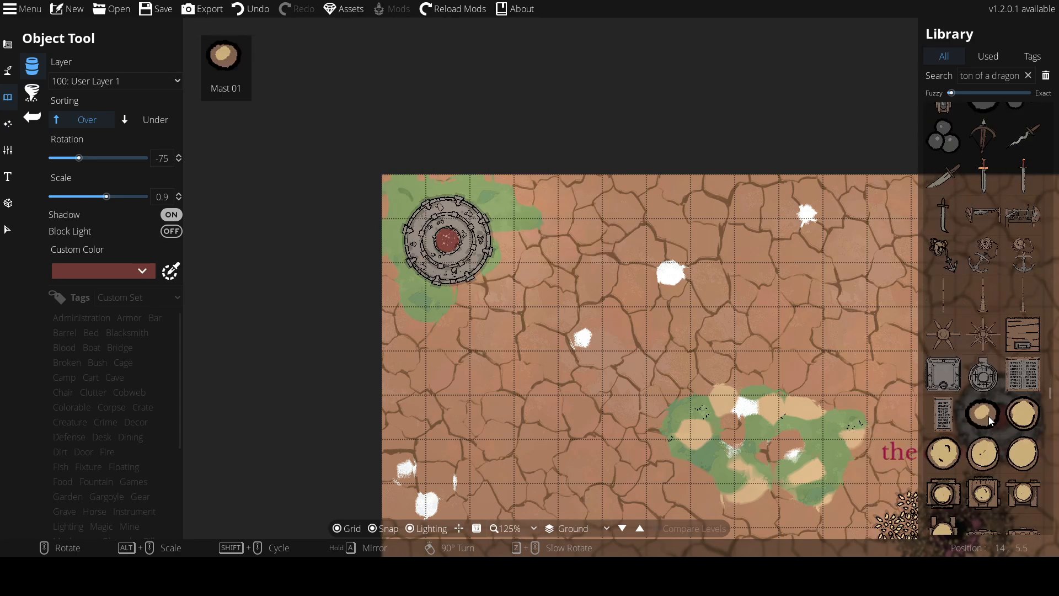
pyautogui.scroll(-15, 985, 417)
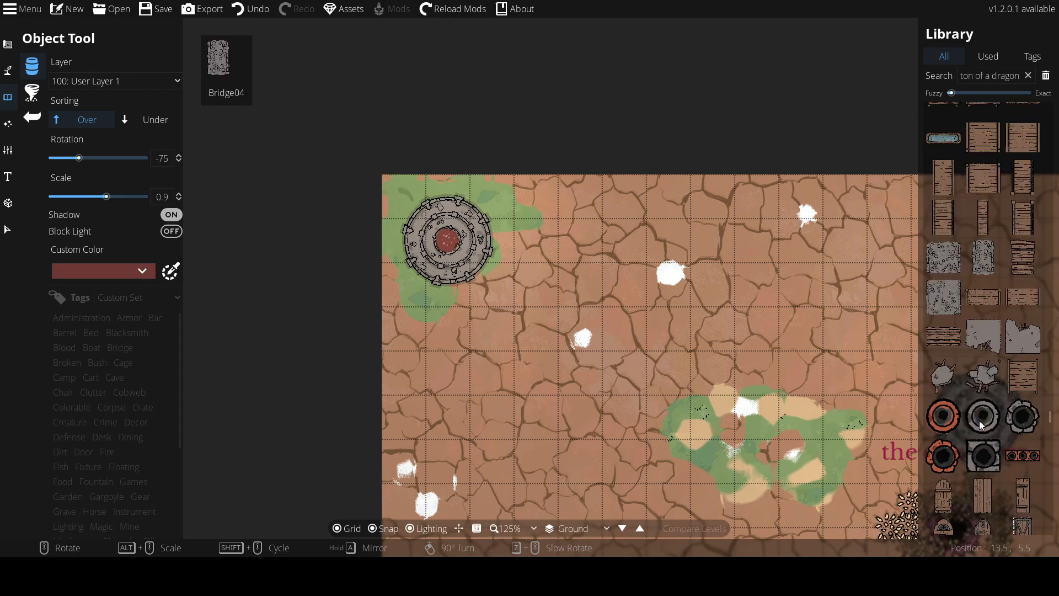
pyautogui.click(978, 399)
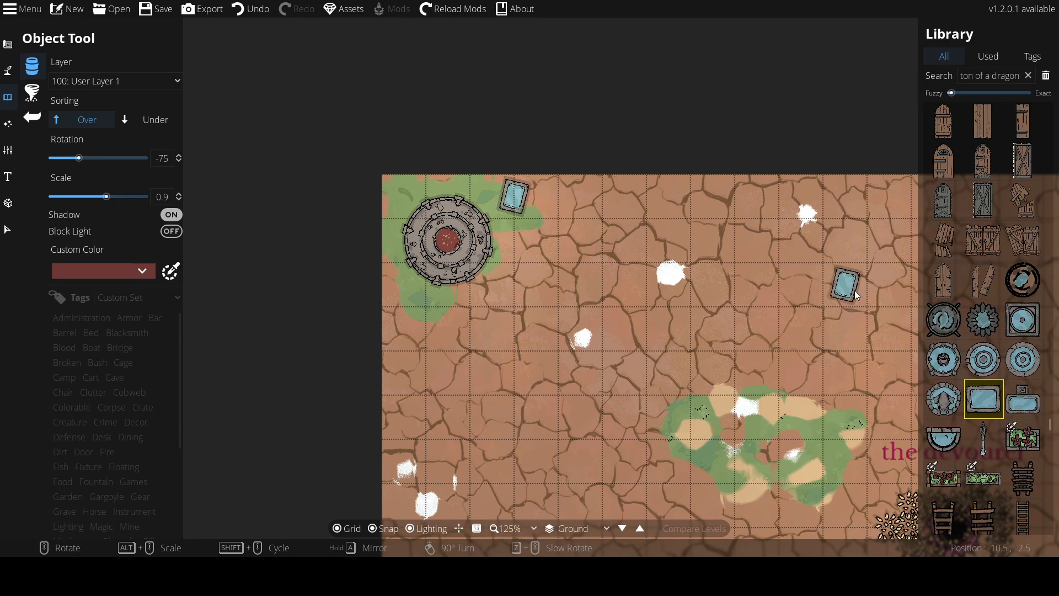
# Place a flower bed below the magic portal at the map's left edge
pyautogui.scroll(-5, 955, 358)
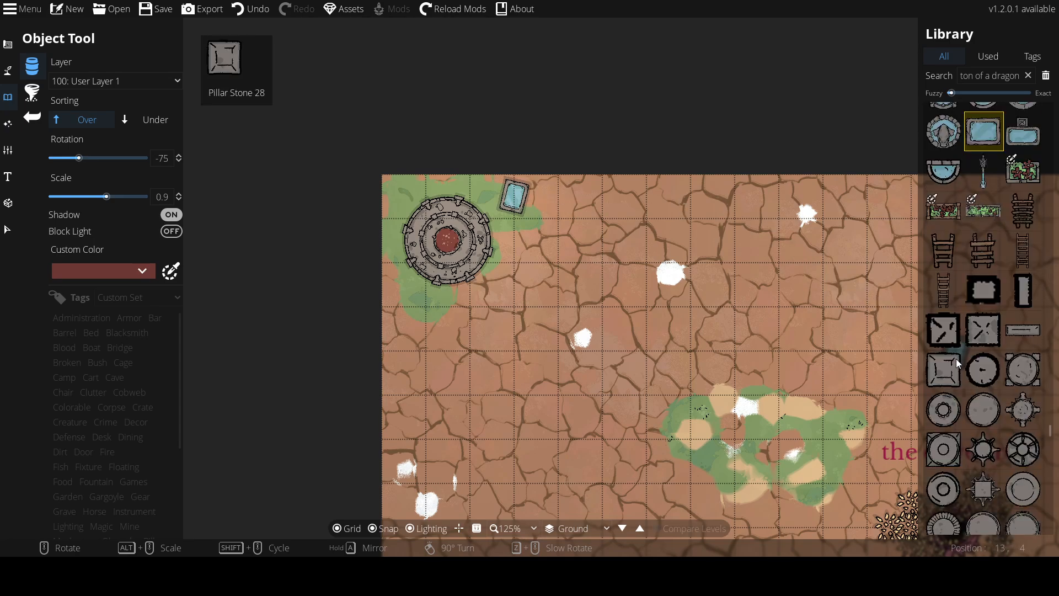
pyautogui.click(951, 223)
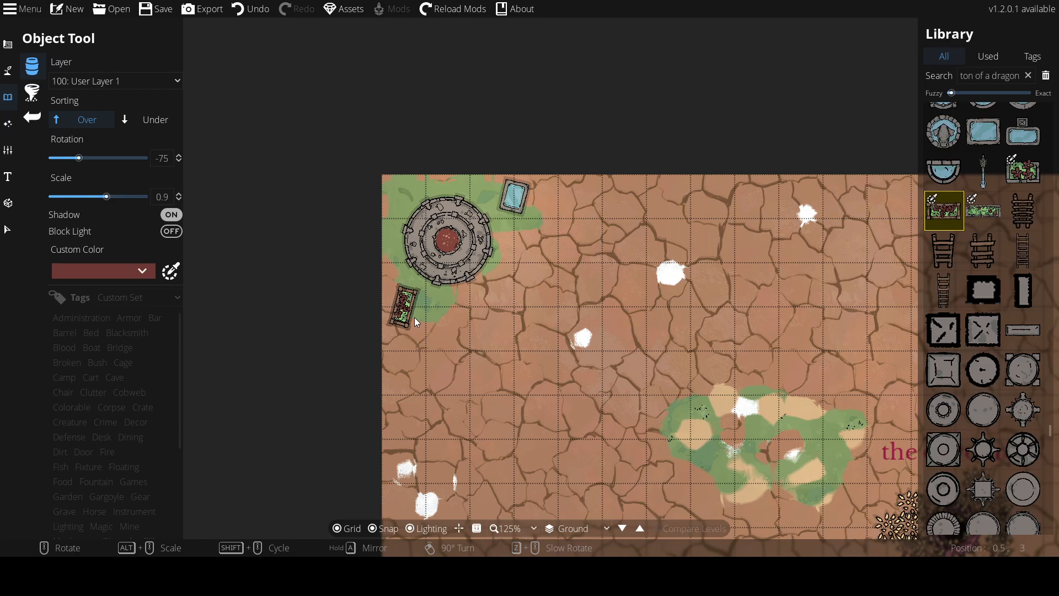
pyautogui.click(416, 322)
# Place a round bronze dial mechanism below the magic portal
pyautogui.scroll(-8, 959, 338)
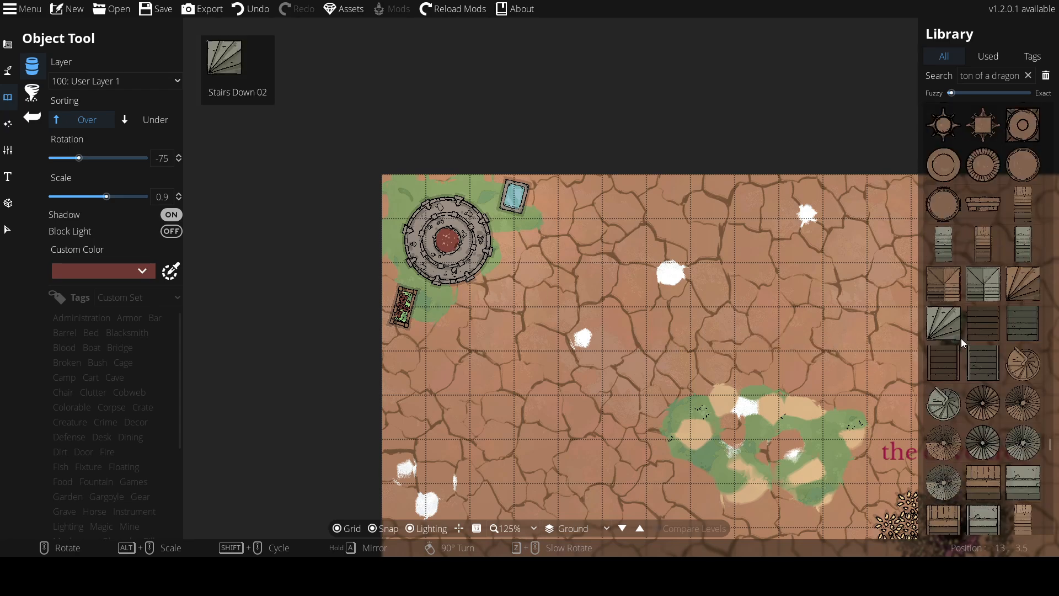
pyautogui.scroll(-10, 960, 340)
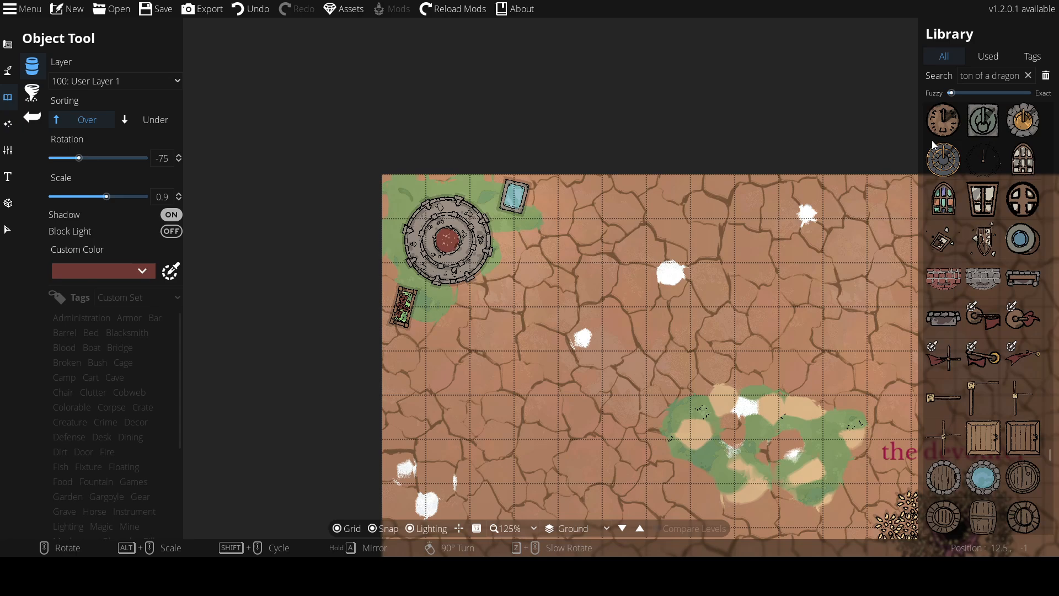
pyautogui.click(943, 159)
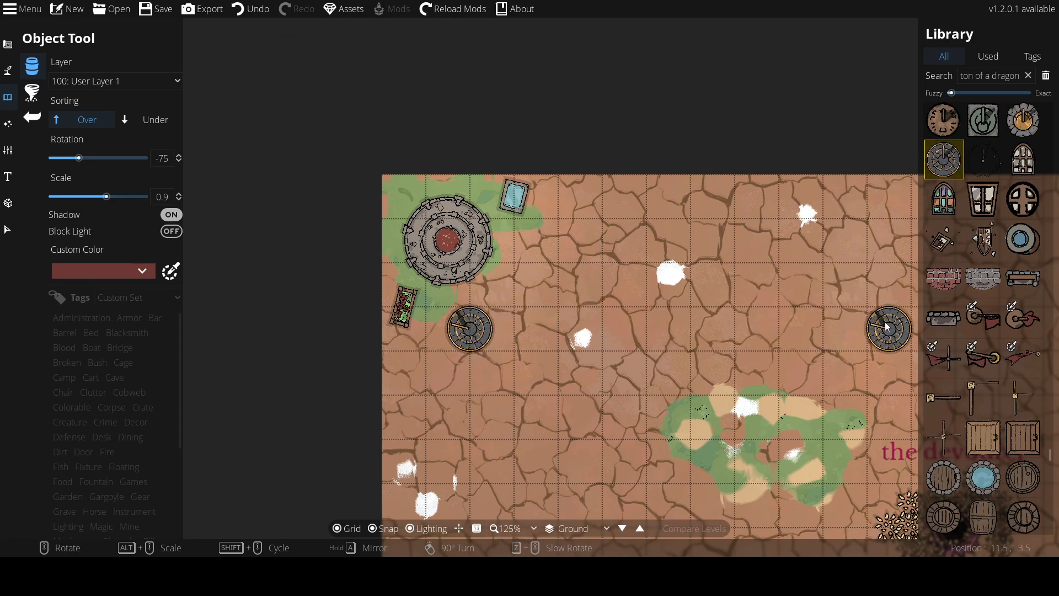
pyautogui.scroll(-15, 988, 401)
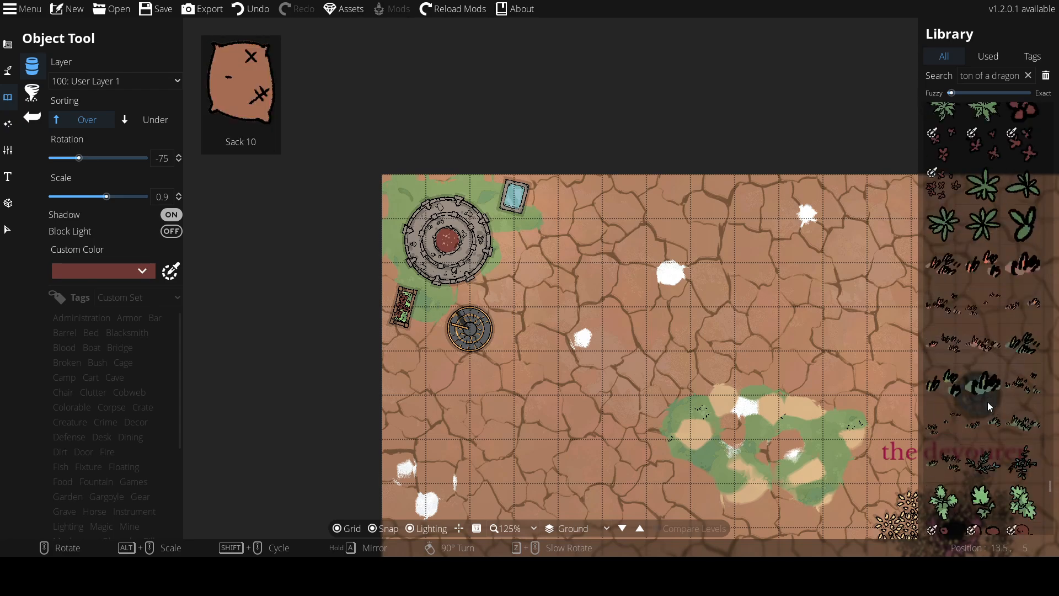
# Browse the object library for decorative props to place
pyautogui.scroll(-10, 986, 407)
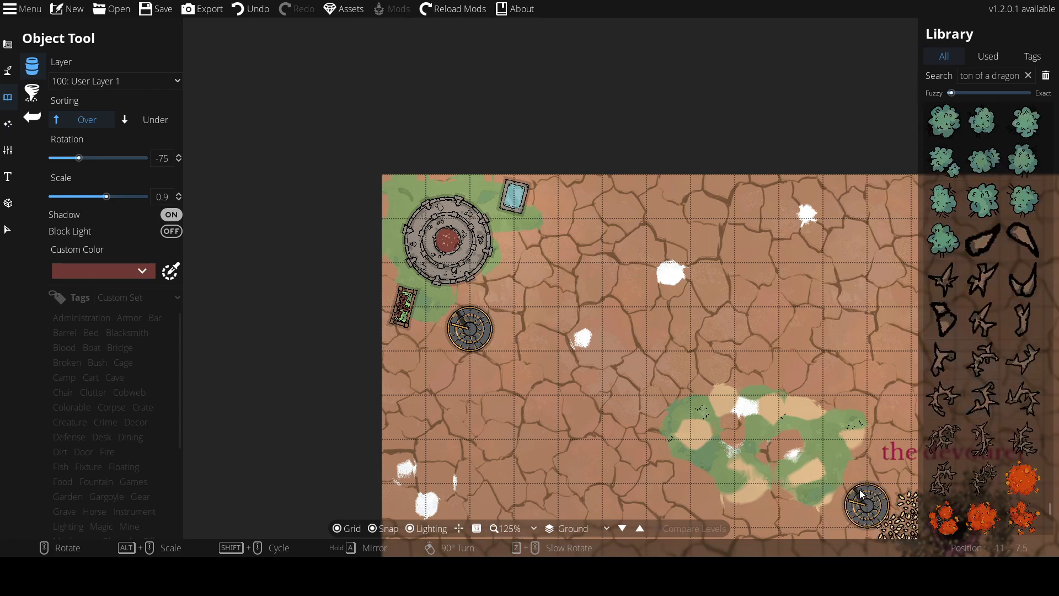
pyautogui.scroll(-10, 985, 455)
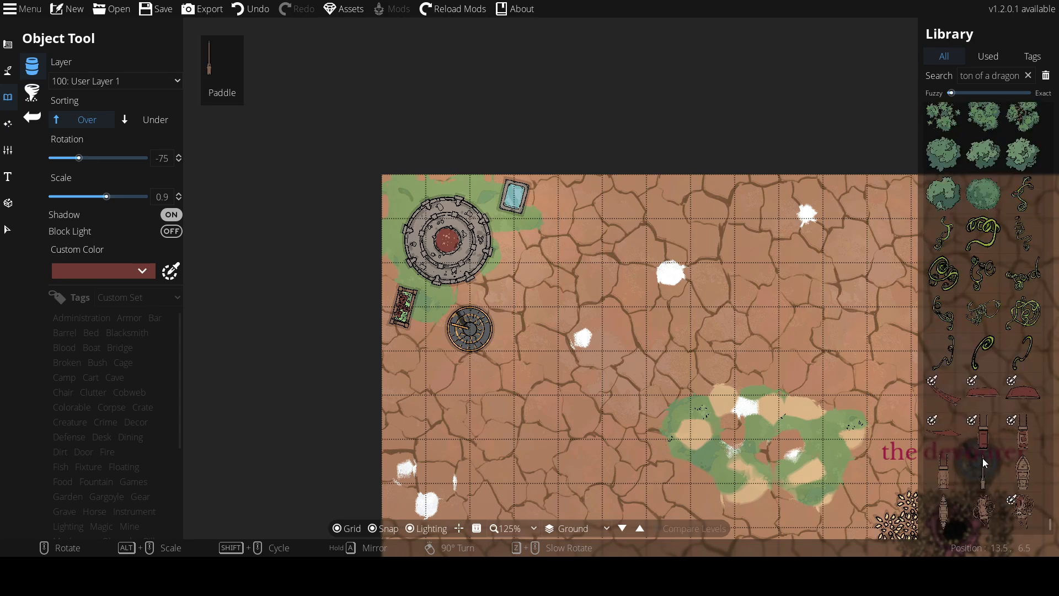
pyautogui.scroll(10, 976, 441)
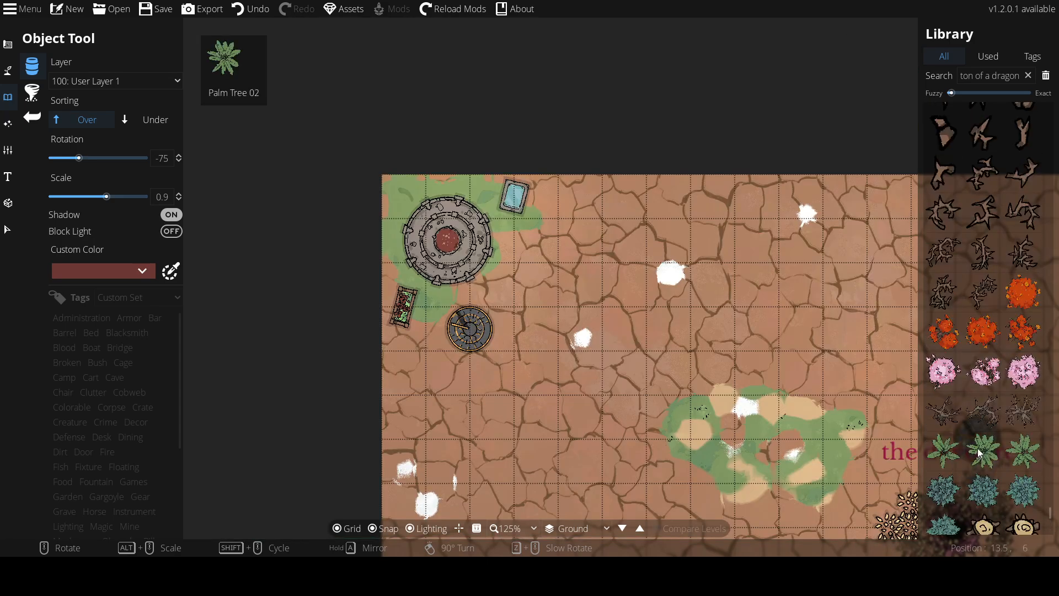
pyautogui.scroll(8, 992, 198)
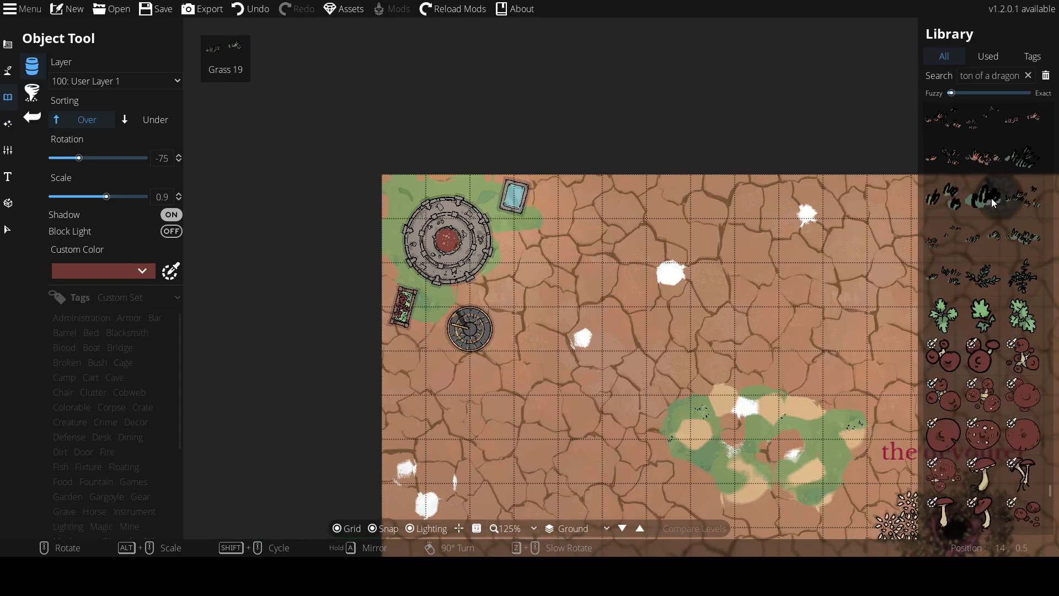
pyautogui.scroll(10, 995, 187)
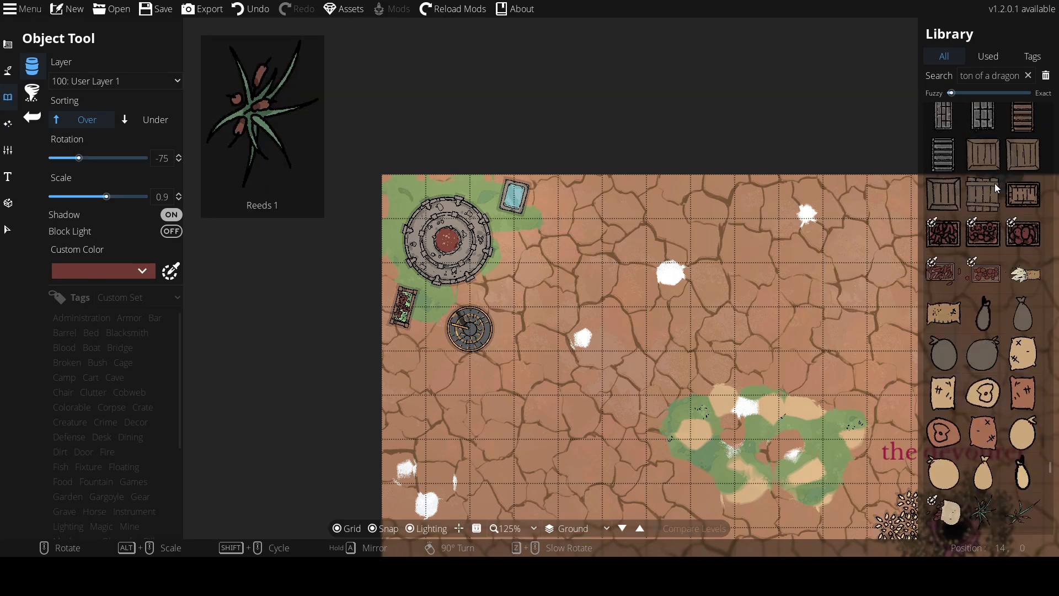
pyautogui.scroll(10, 992, 191)
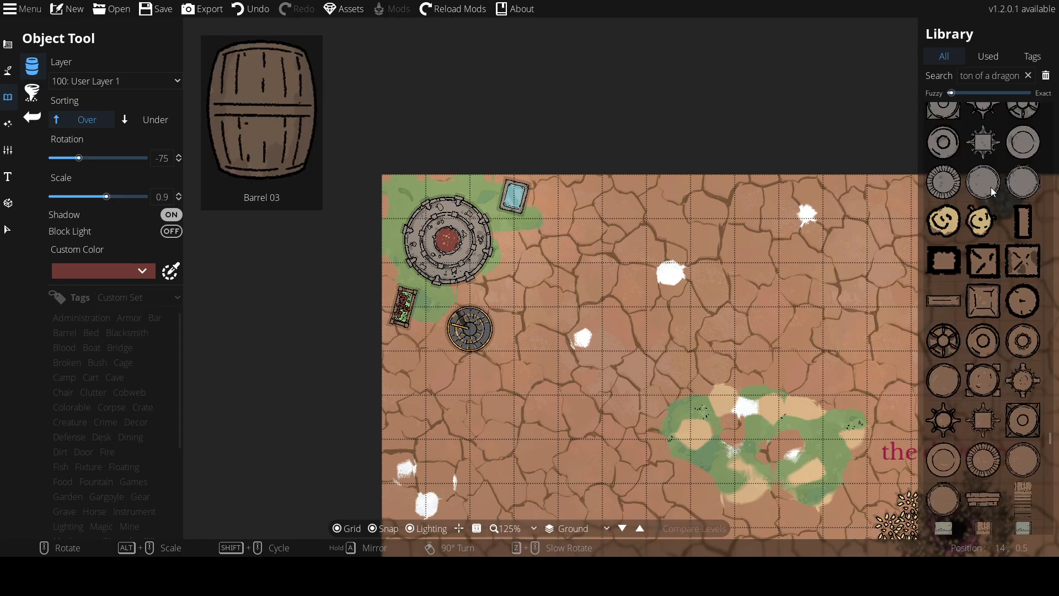
pyautogui.scroll(10, 990, 188)
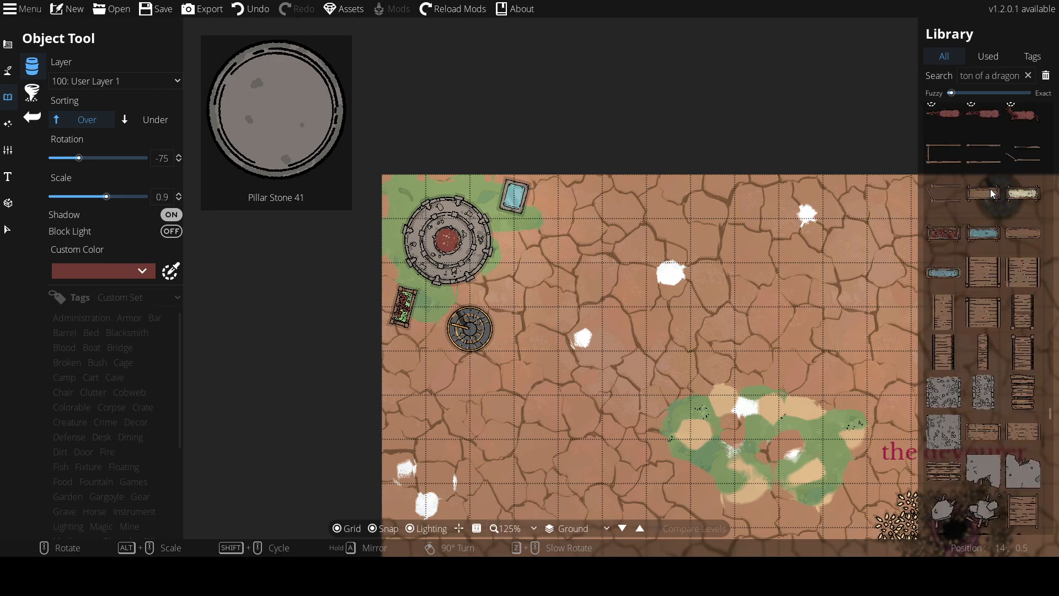
pyautogui.scroll(10, 991, 190)
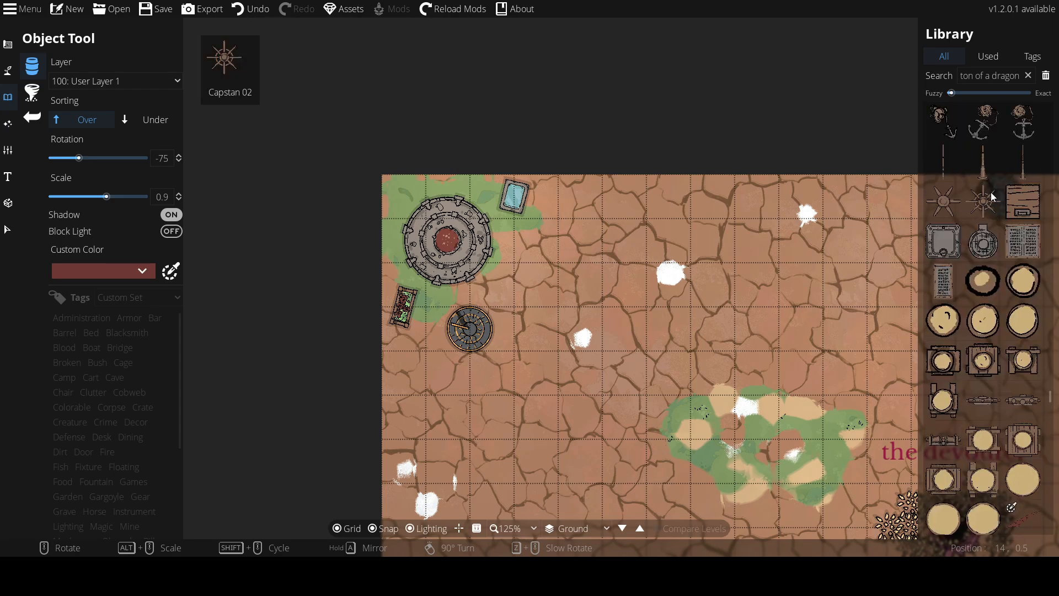
pyautogui.scroll(10, 990, 194)
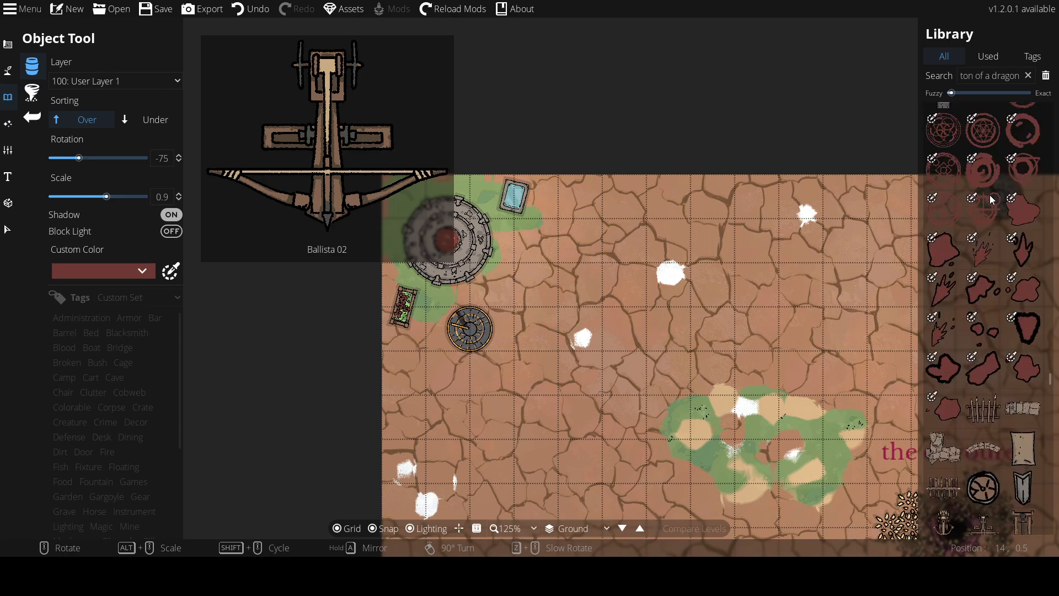
pyautogui.scroll(10, 990, 194)
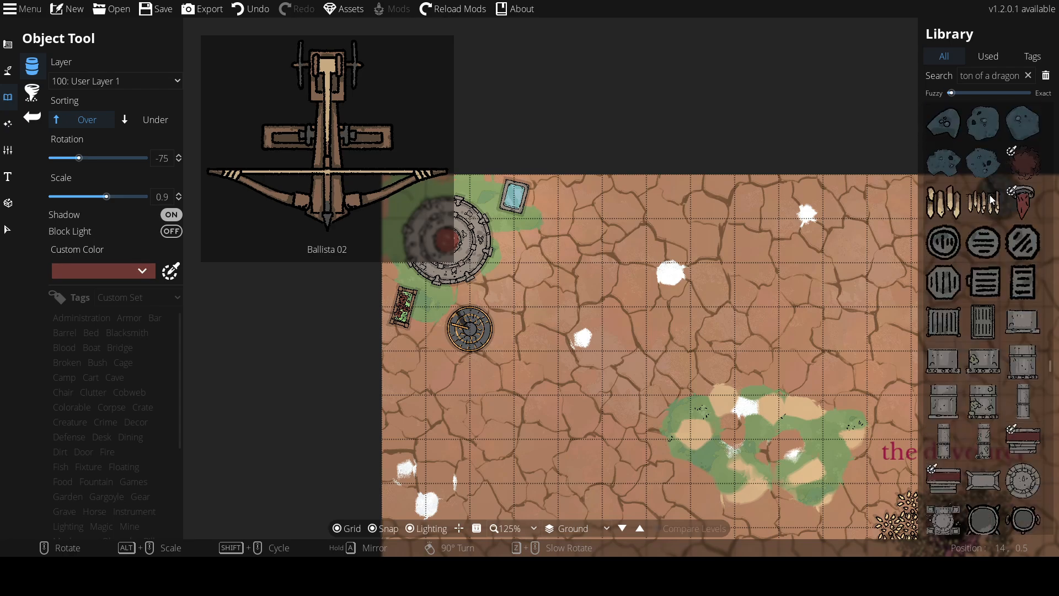
pyautogui.scroll(10, 991, 194)
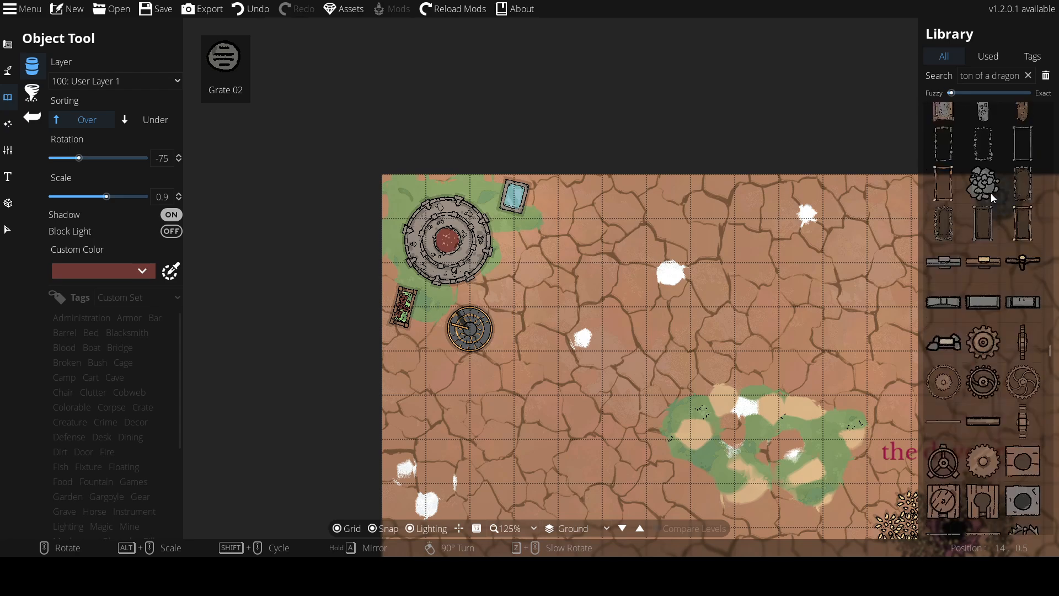
pyautogui.moveTo(977, 278)
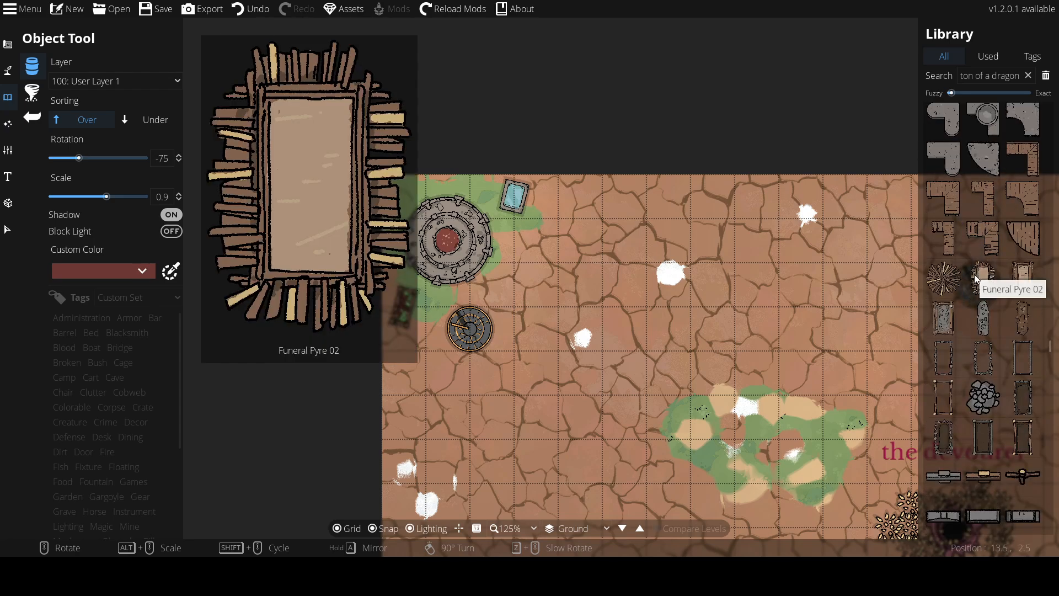
pyautogui.moveTo(1022, 278)
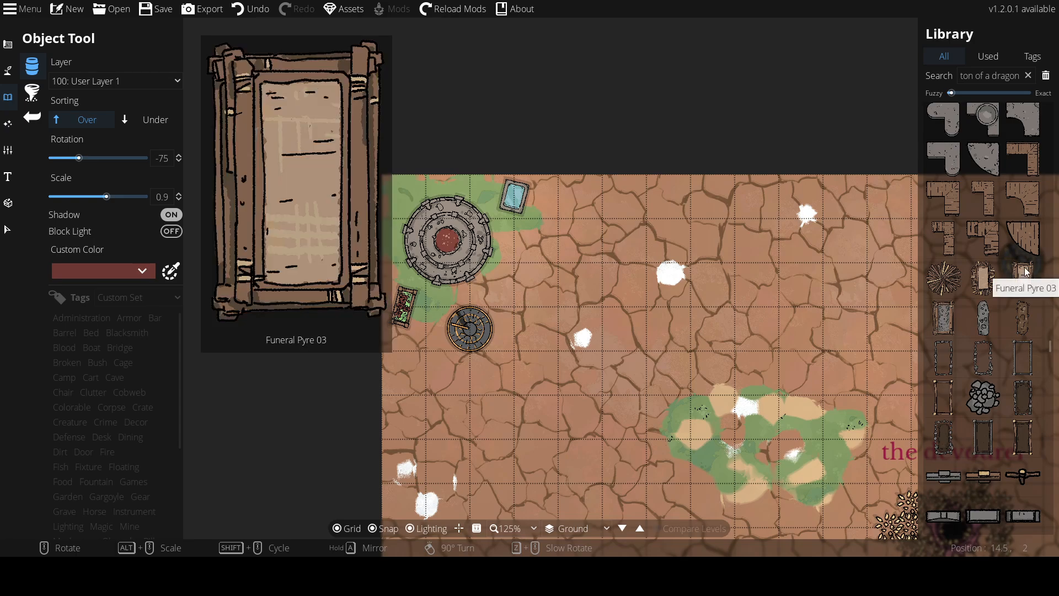
pyautogui.scroll(3, 1021, 234)
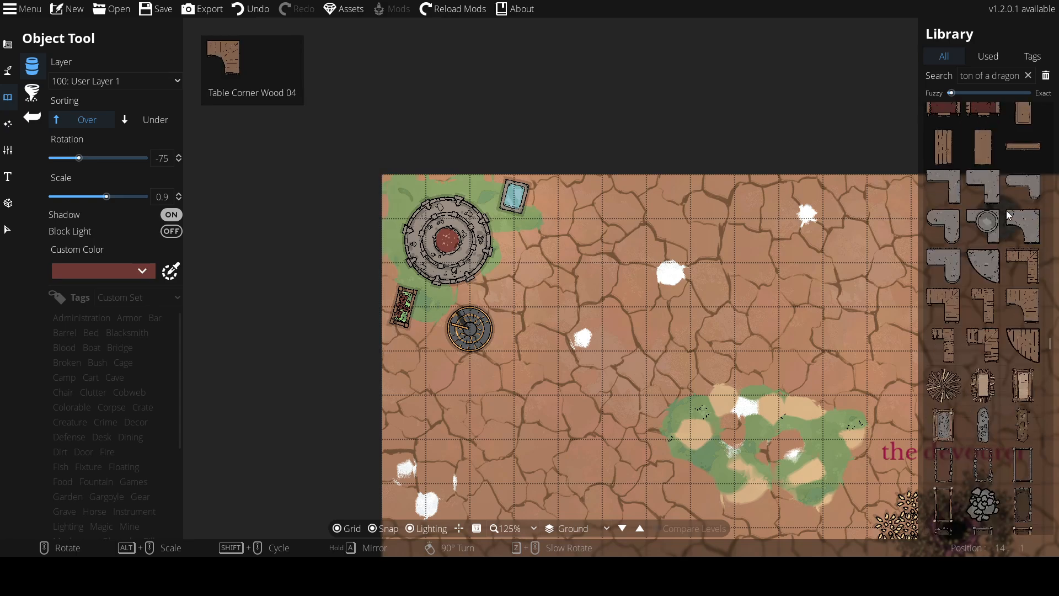
pyautogui.scroll(6, 1007, 216)
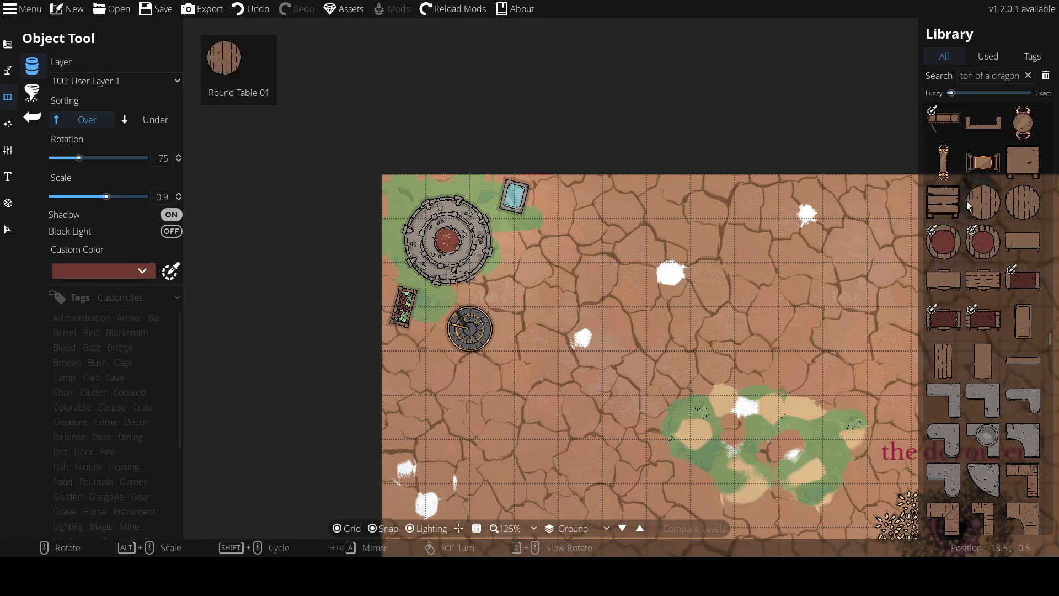
pyautogui.scroll(4, 965, 202)
pyautogui.scroll(-4, 957, 187)
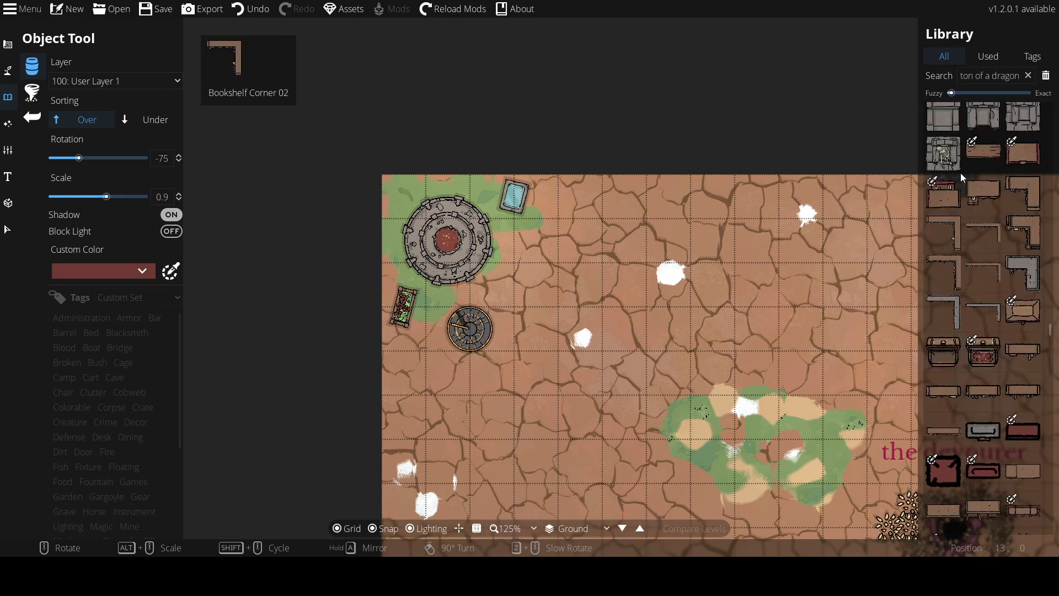
pyautogui.scroll(8, 960, 173)
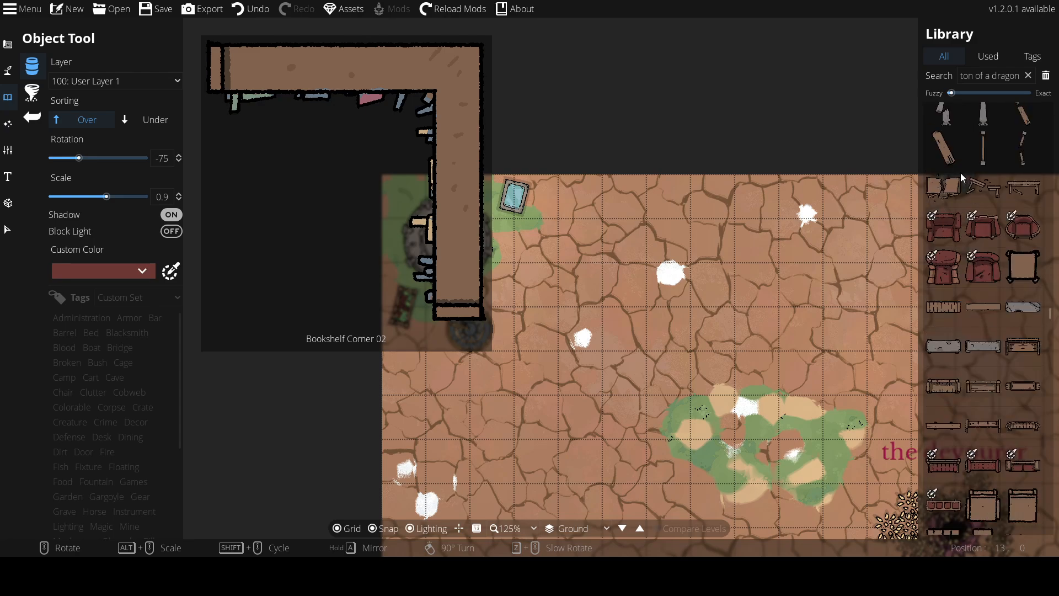
pyautogui.scroll(10, 960, 174)
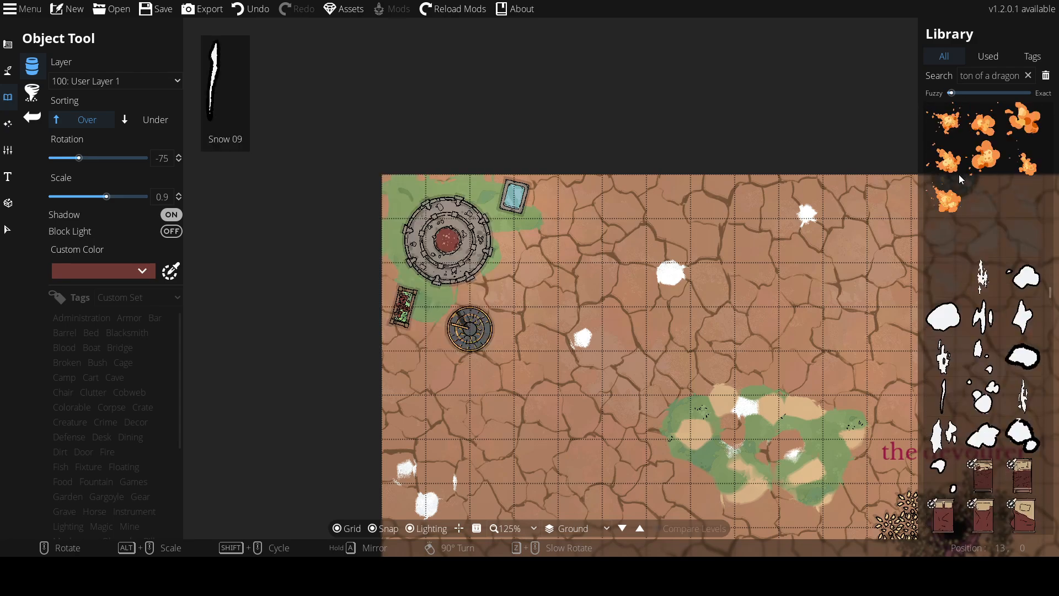
pyautogui.scroll(8, 958, 174)
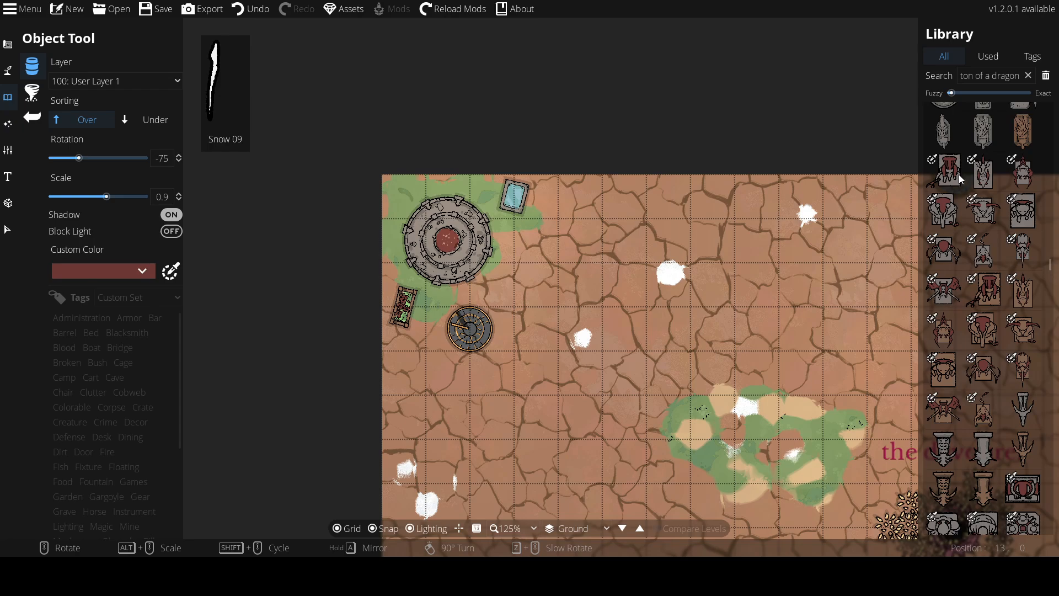
pyautogui.scroll(5, 958, 174)
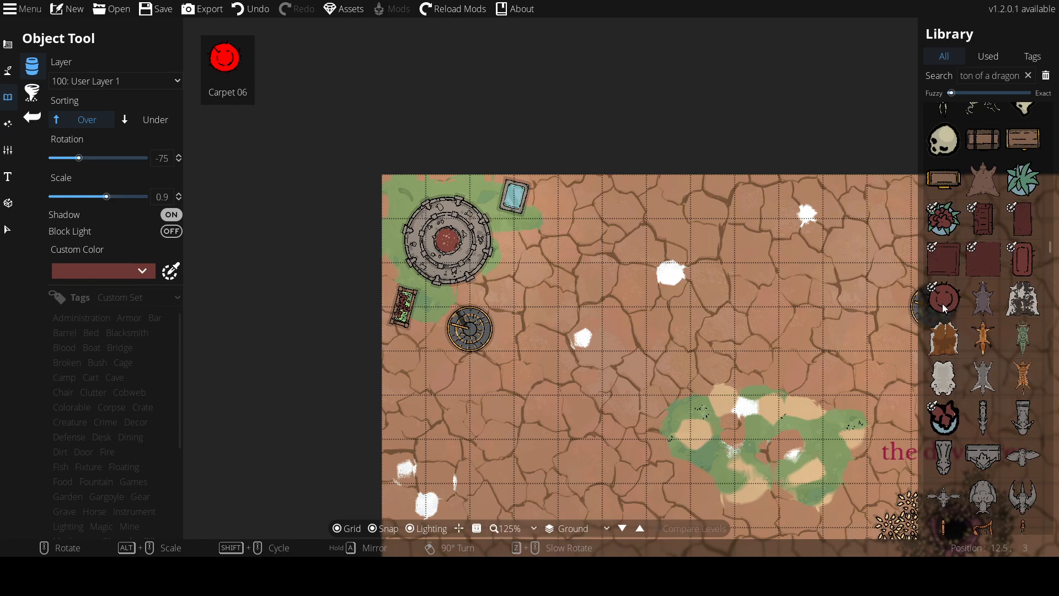
# Place several round red carpets and spiky green plants just right of the magic portal
pyautogui.click(942, 302)
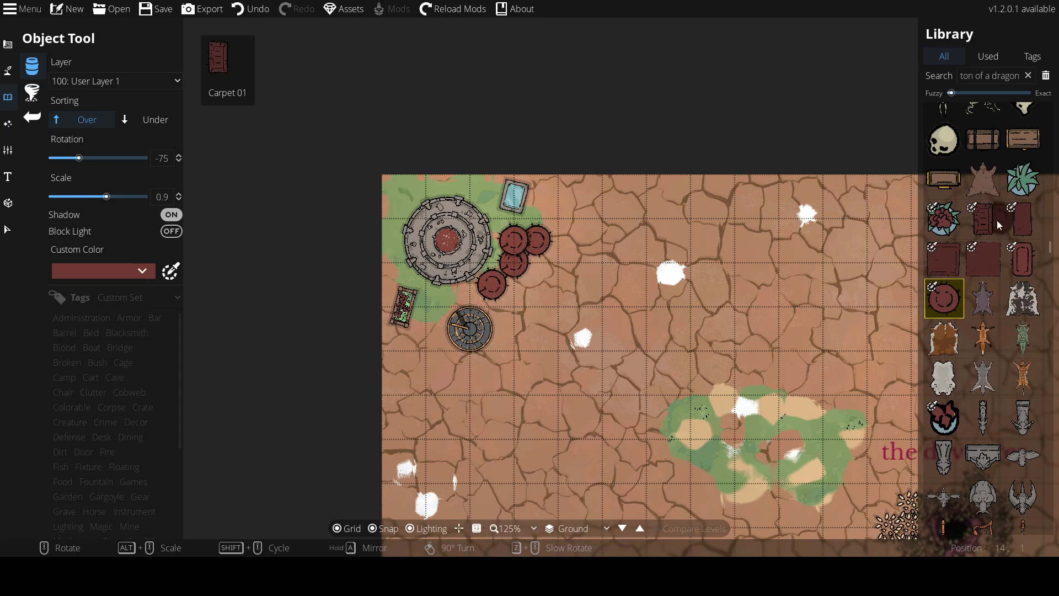
pyautogui.click(1019, 187)
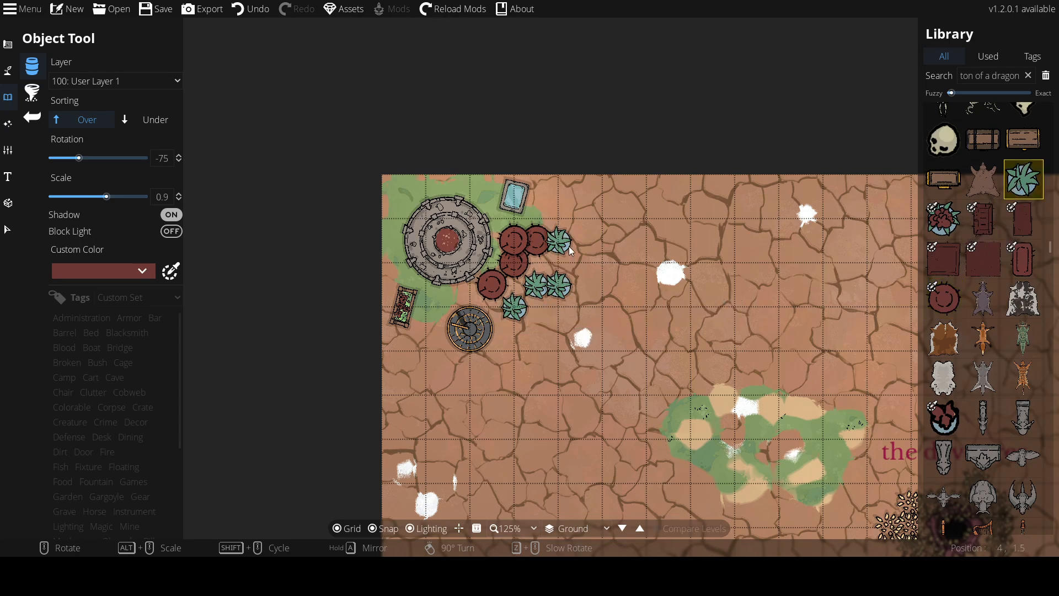
# Browse the object library for a tree asset
pyautogui.scroll(-10, 933, 333)
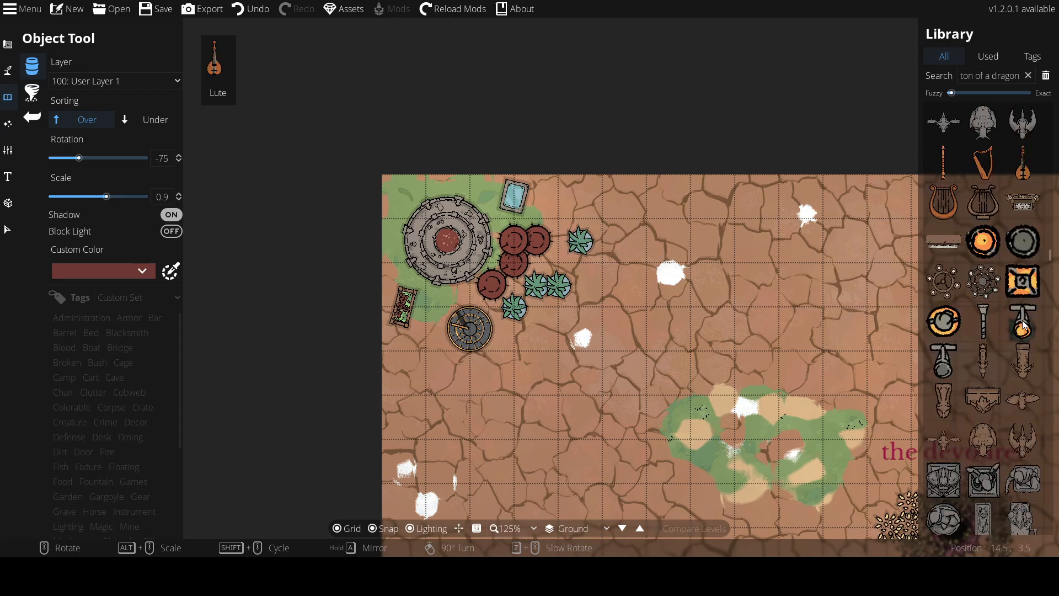
pyautogui.scroll(-2, 998, 345)
pyautogui.scroll(-1, 852, 455)
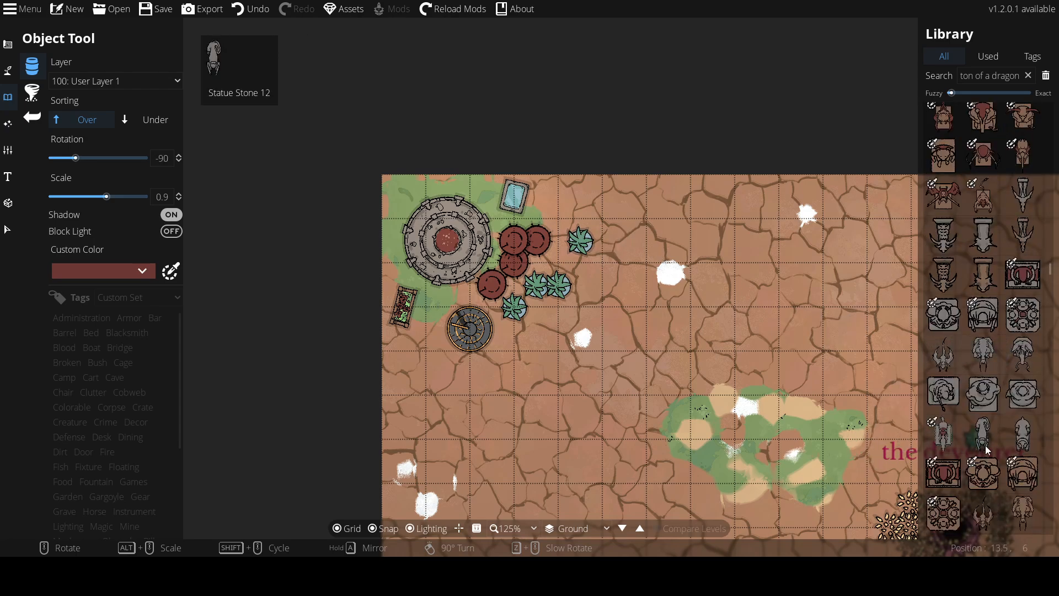
pyautogui.scroll(-13, 985, 446)
pyautogui.scroll(-15, 982, 458)
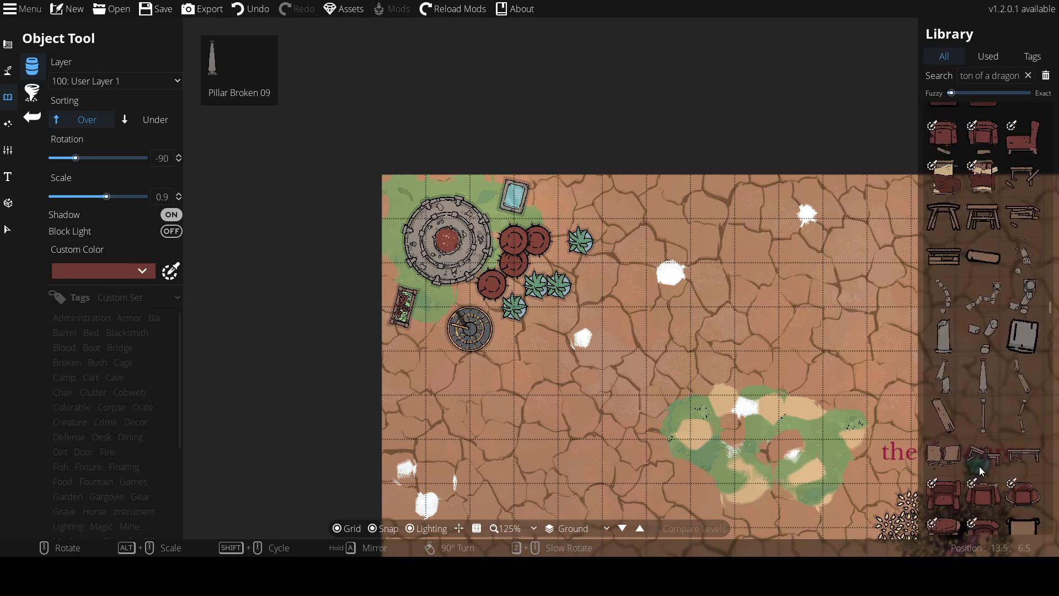
pyautogui.scroll(-15, 978, 469)
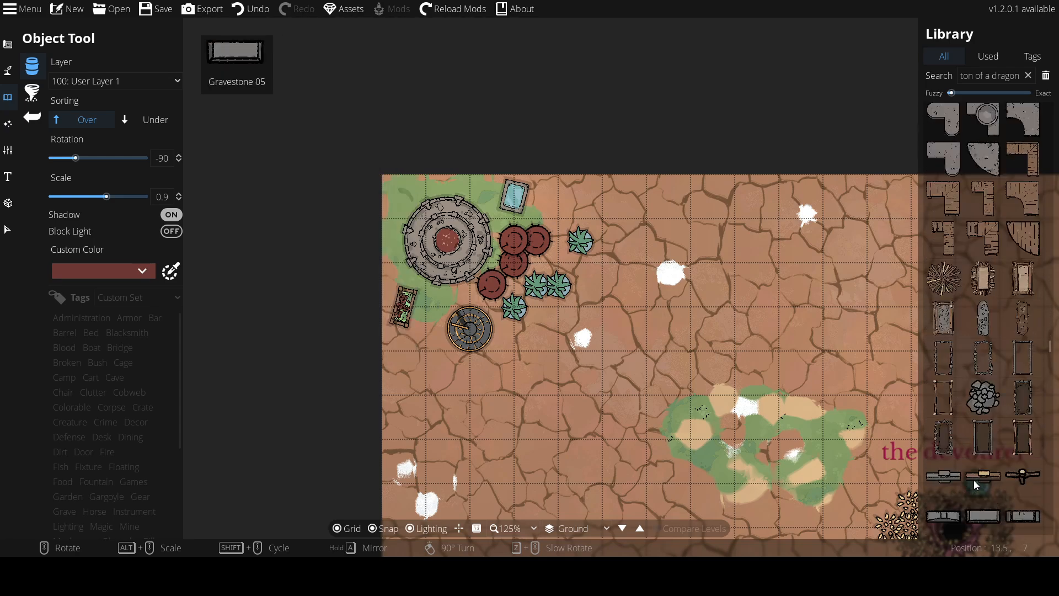
pyautogui.scroll(-15, 981, 479)
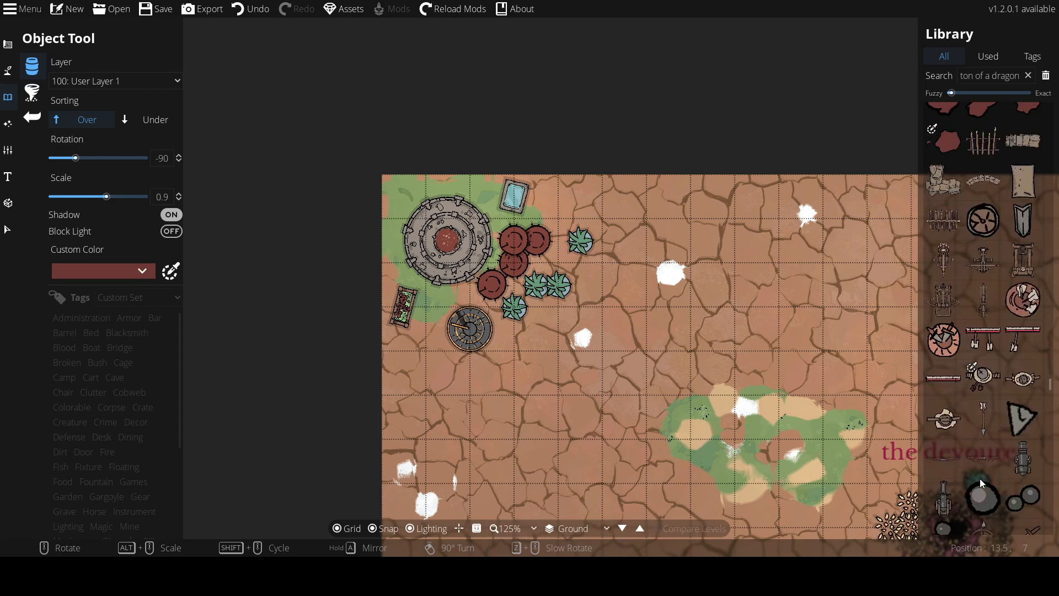
pyautogui.scroll(-15, 982, 480)
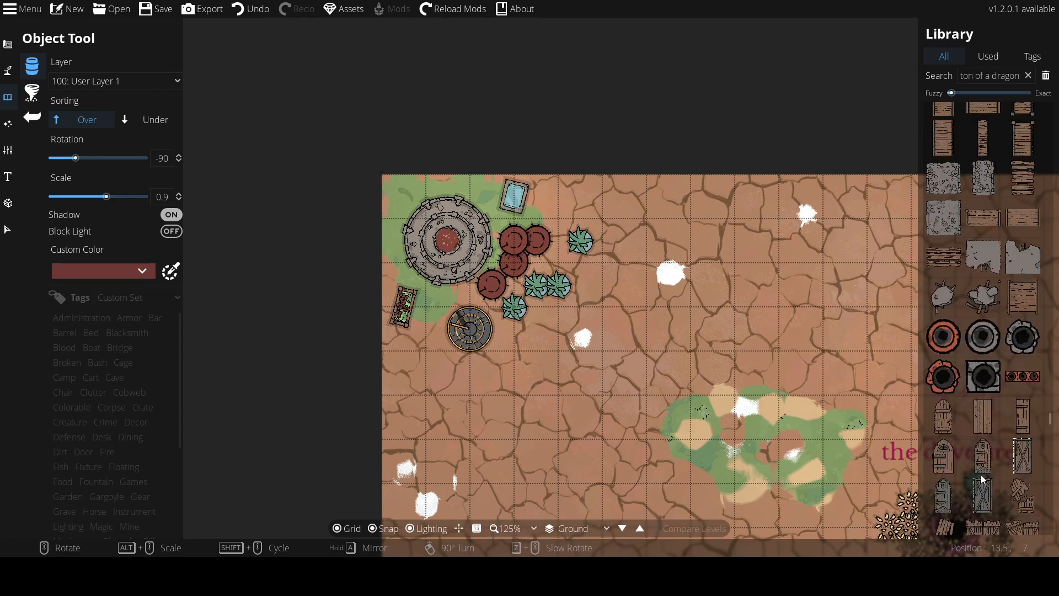
pyautogui.scroll(-15, 984, 465)
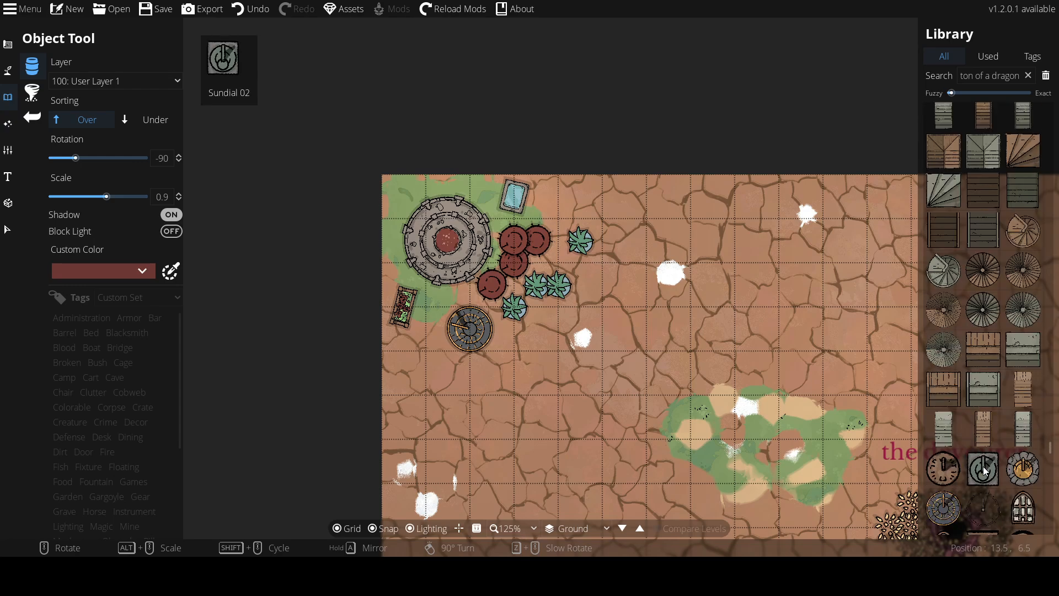
pyautogui.scroll(-15, 991, 458)
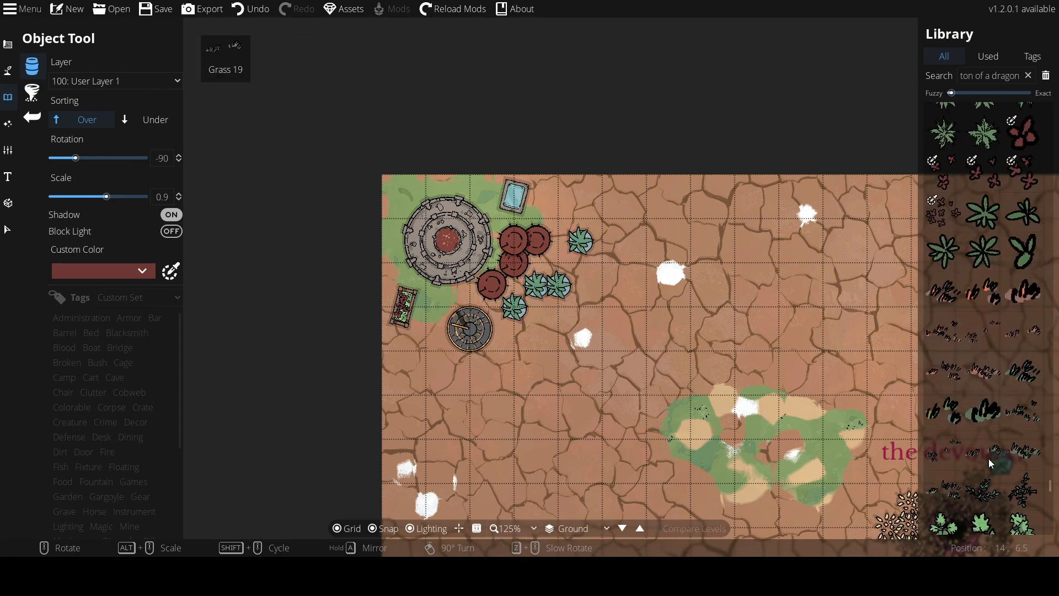
pyautogui.scroll(-15, 988, 462)
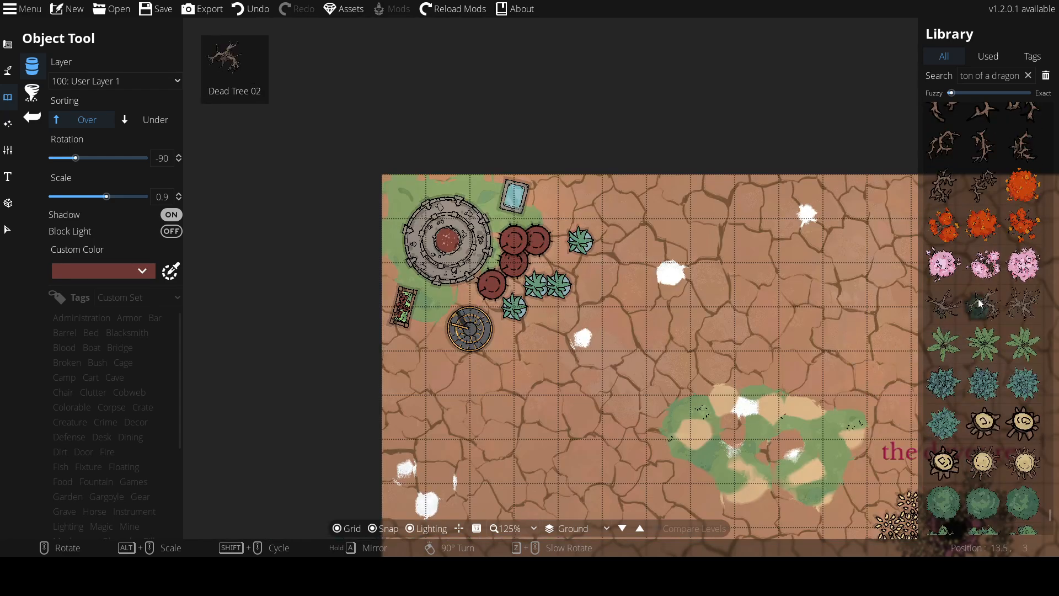
# Place an orange autumn tree at scale 0.2 in the middle of the map, above the lower green patch
pyautogui.click(1019, 187)
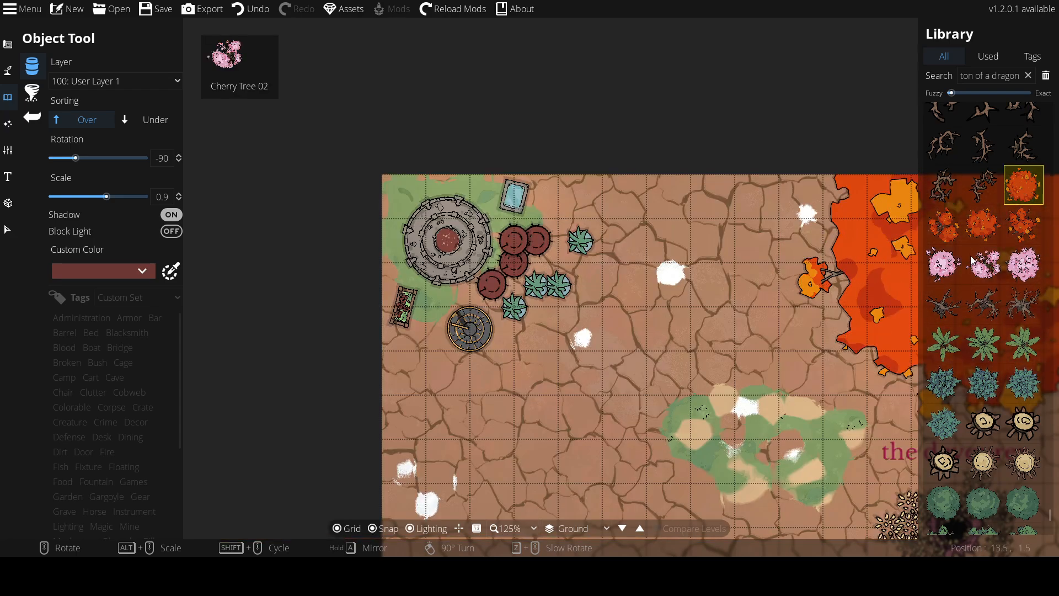
pyautogui.scroll(-6, 724, 373)
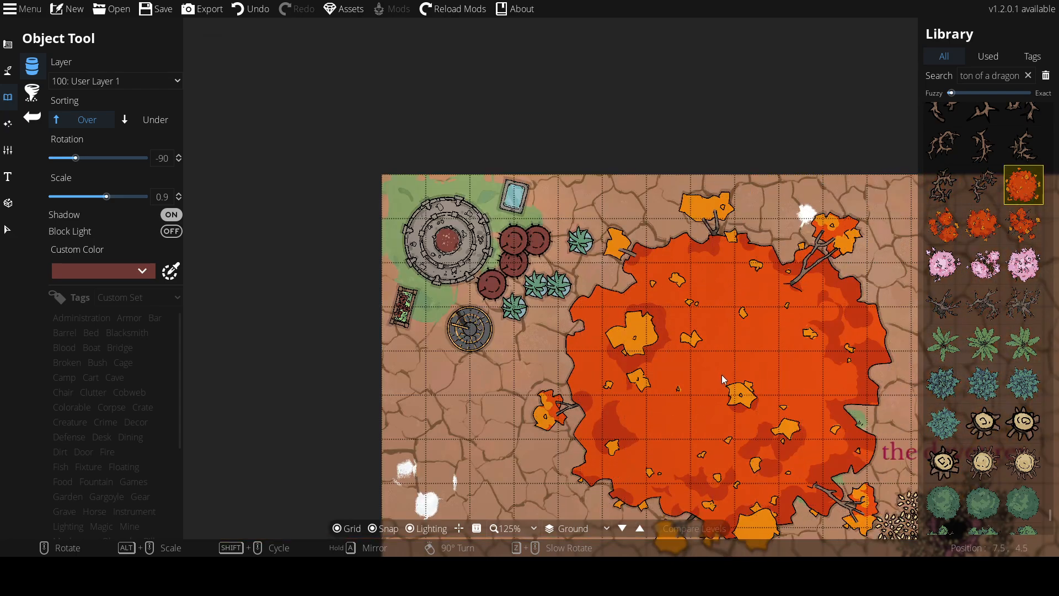
pyautogui.scroll(-2, 722, 382)
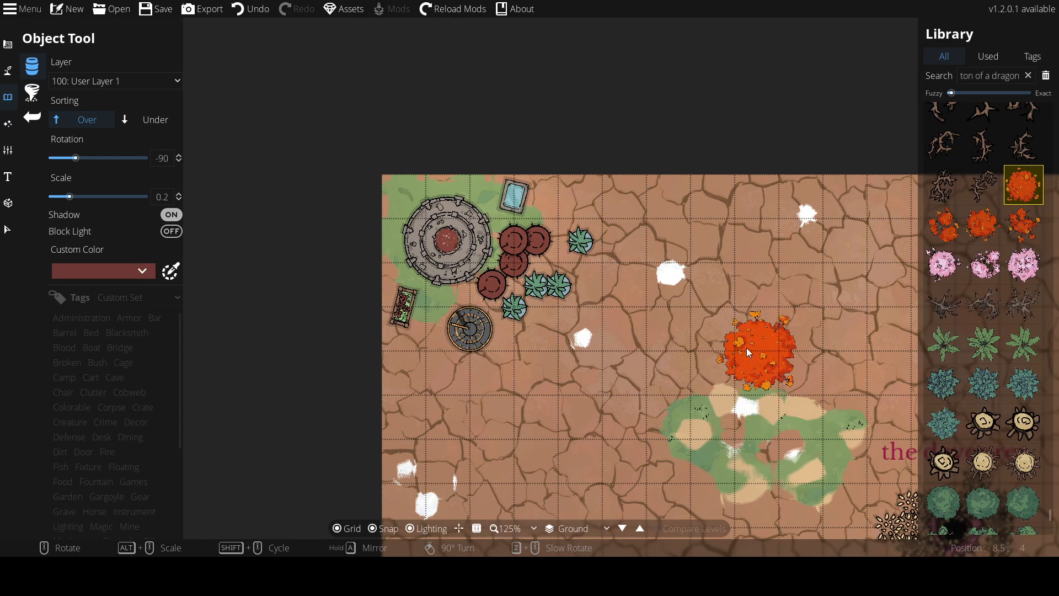
pyautogui.click(747, 348)
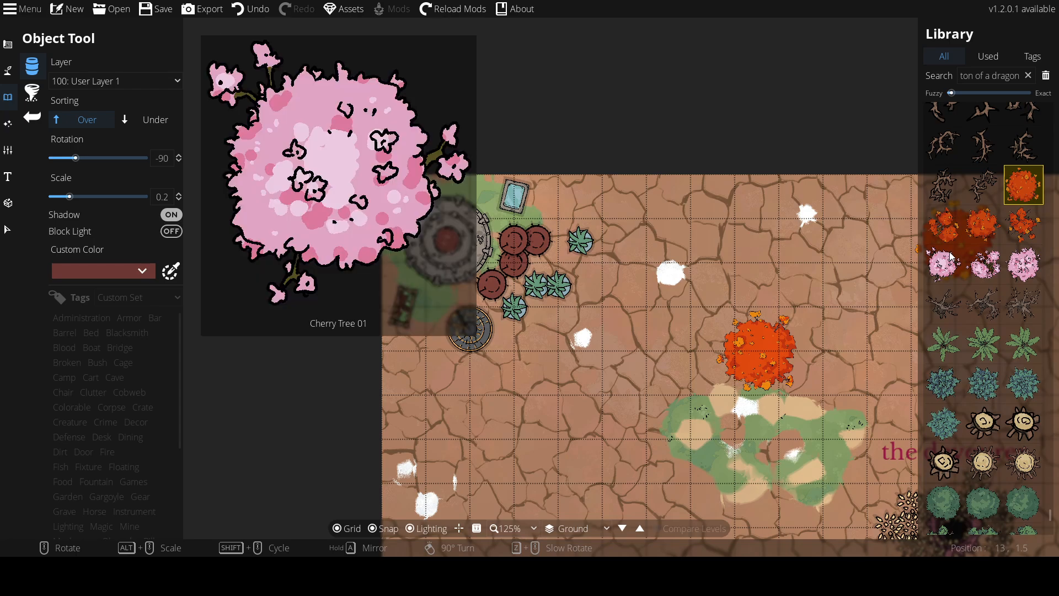
# Place small pink cherry trees on top of the orange autumn tree
pyautogui.click(950, 256)
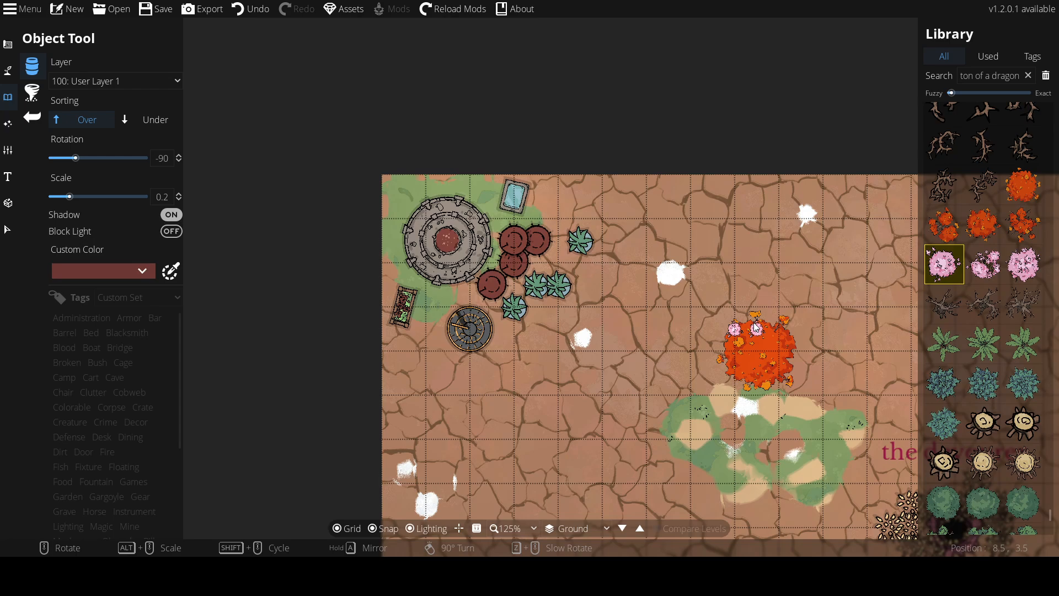
pyautogui.click(779, 340)
pyautogui.click(779, 355)
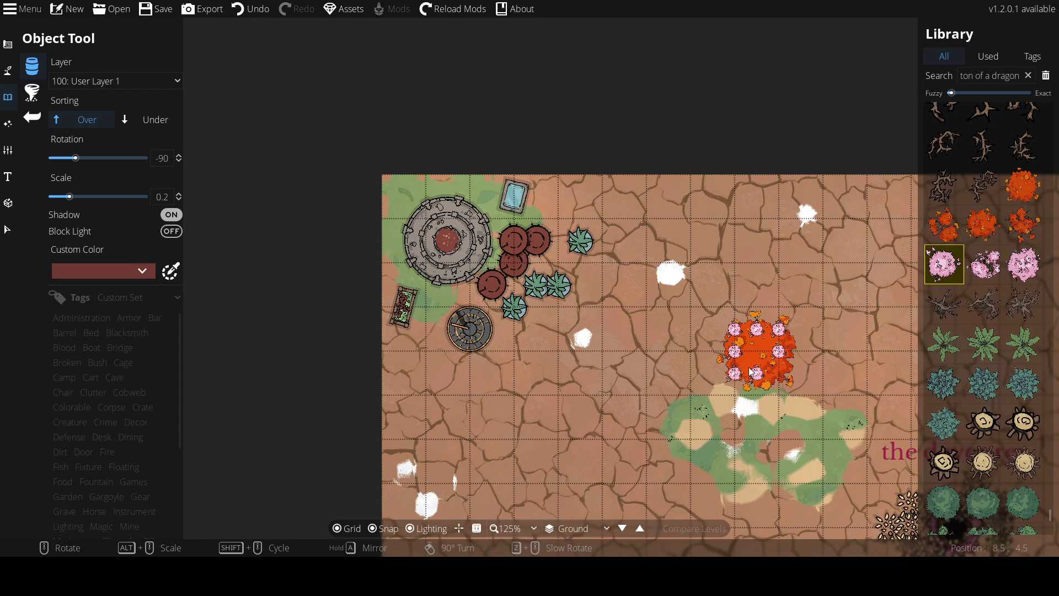
# Add a blue-green pine tree at the centre of the autumn tree and bare dead branches around it
pyautogui.moveTo(981, 352)
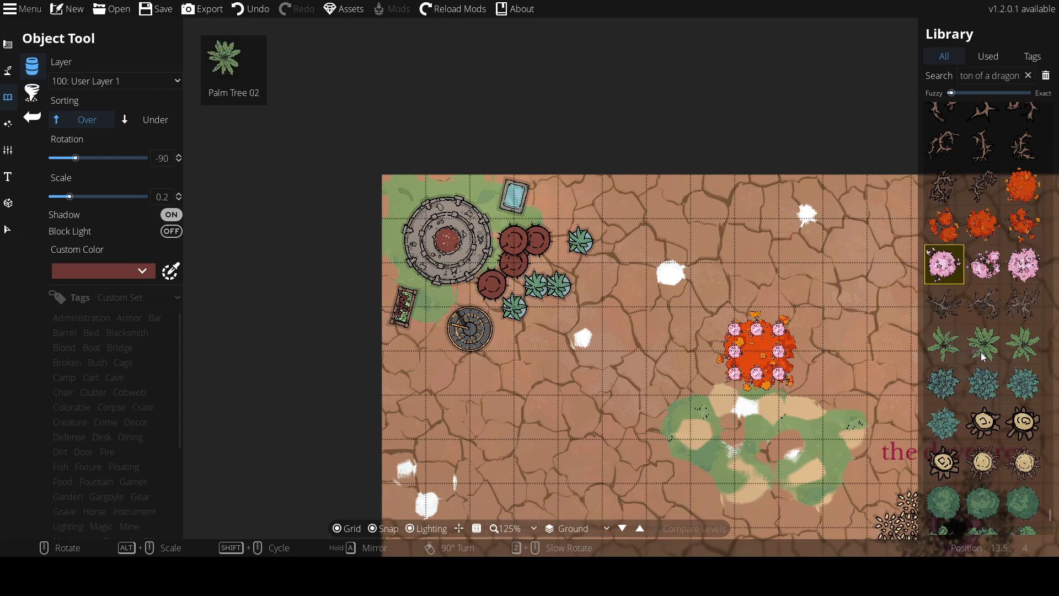
pyautogui.click(985, 387)
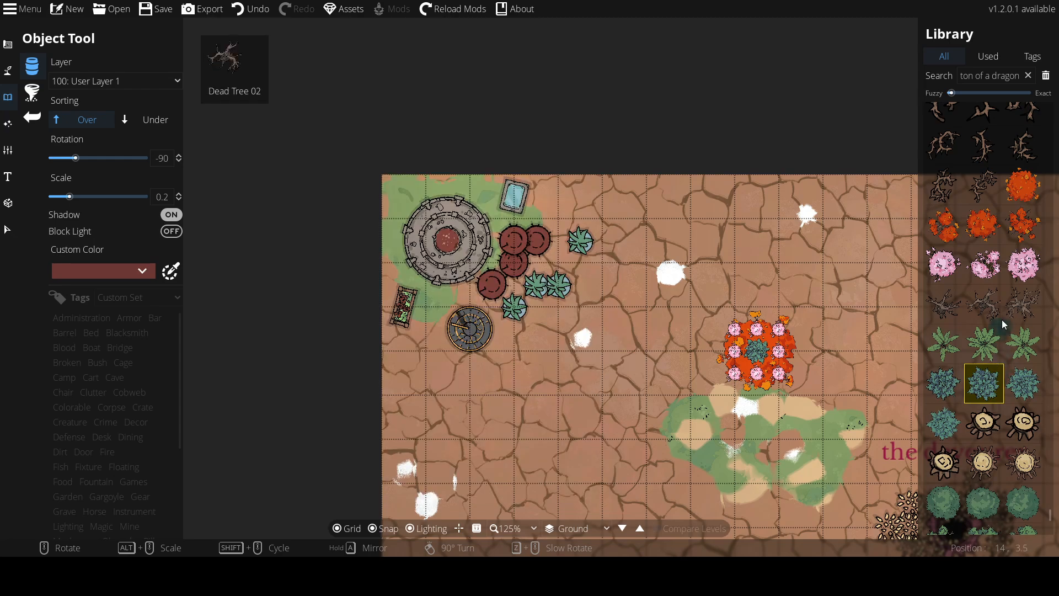
pyautogui.click(1020, 310)
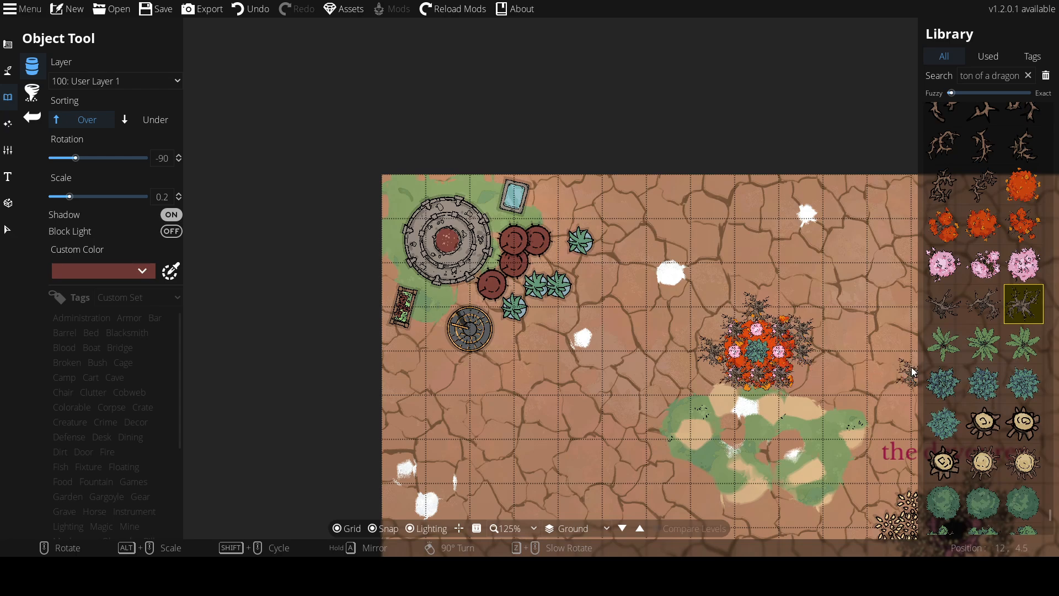
# Find white jagged shard shapes in the library and place them around the tree cluster at rotation -75 and scale 1
pyautogui.scroll(-8, 964, 405)
pyautogui.scroll(7, 976, 325)
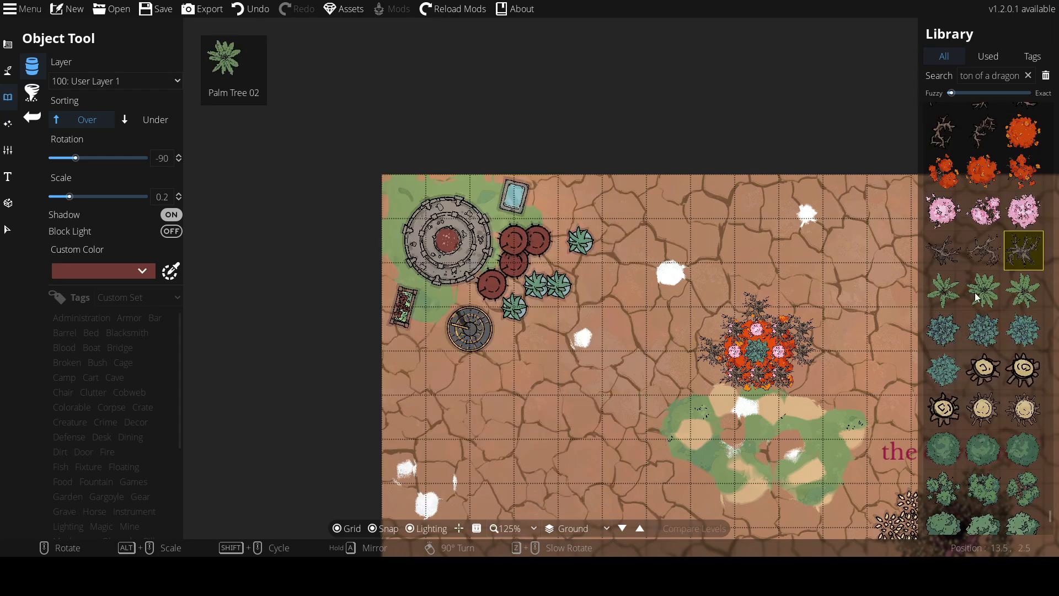
pyautogui.scroll(10, 967, 254)
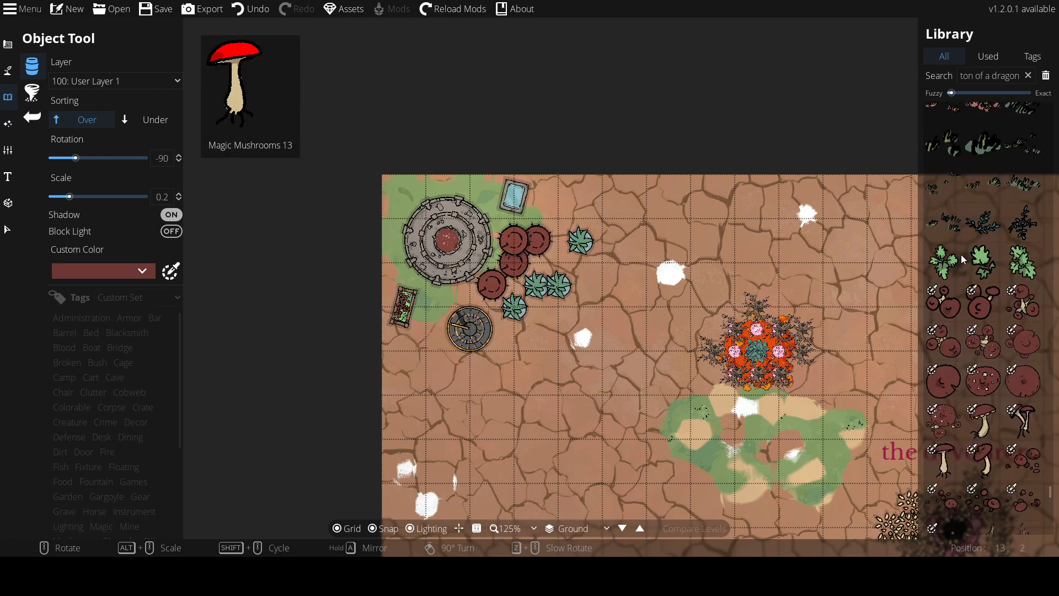
pyautogui.scroll(15, 962, 255)
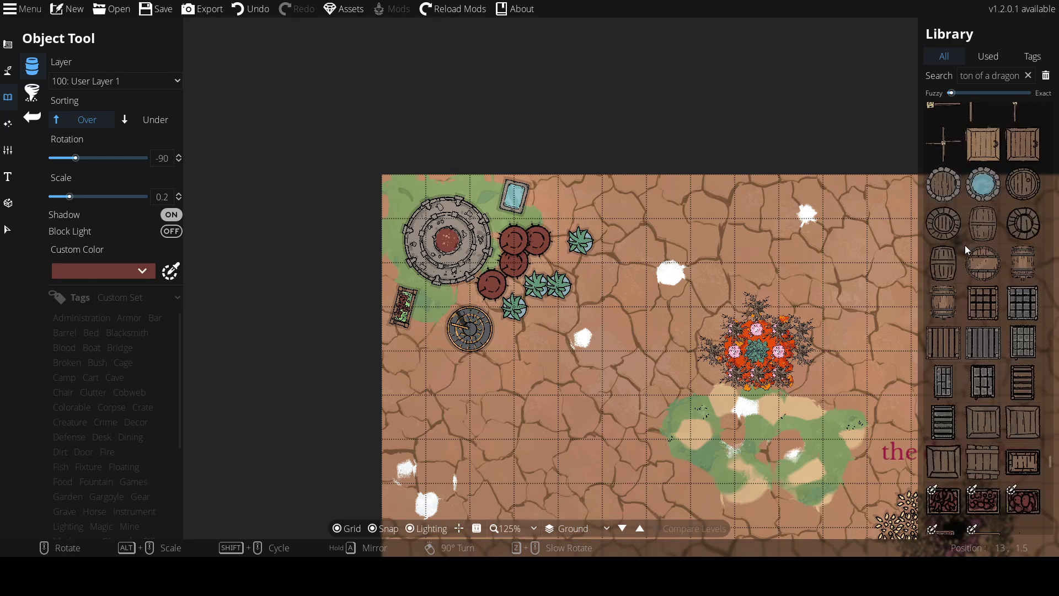
pyautogui.scroll(10, 964, 245)
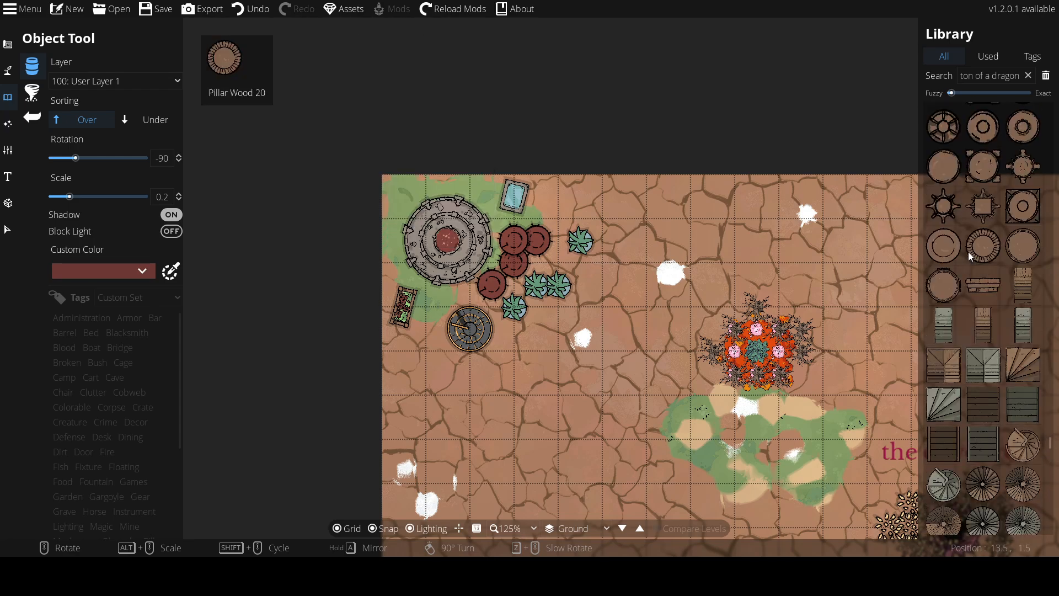
pyautogui.scroll(15, 967, 251)
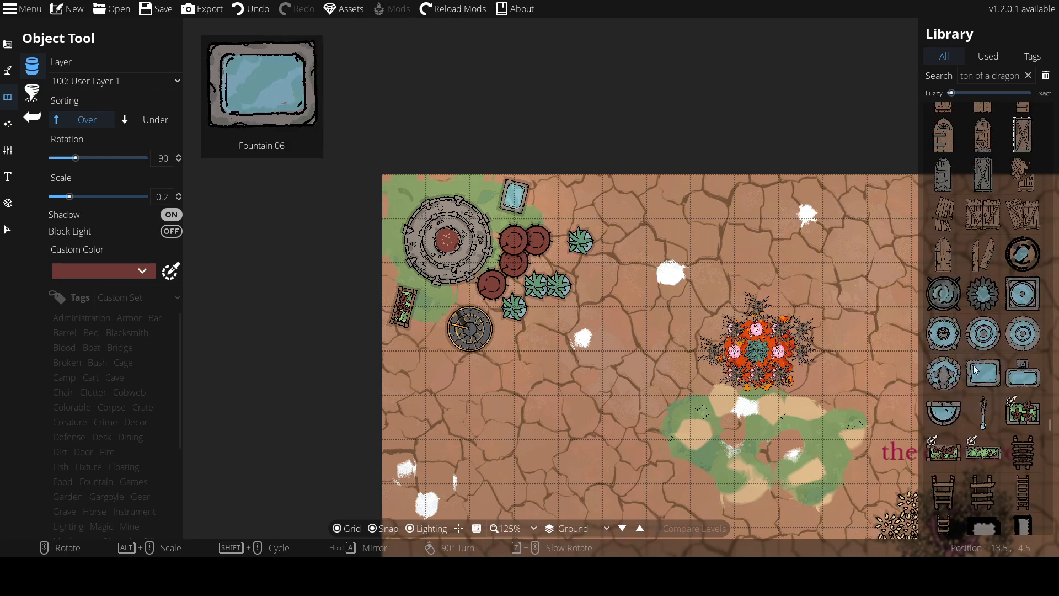
pyautogui.scroll(10, 979, 353)
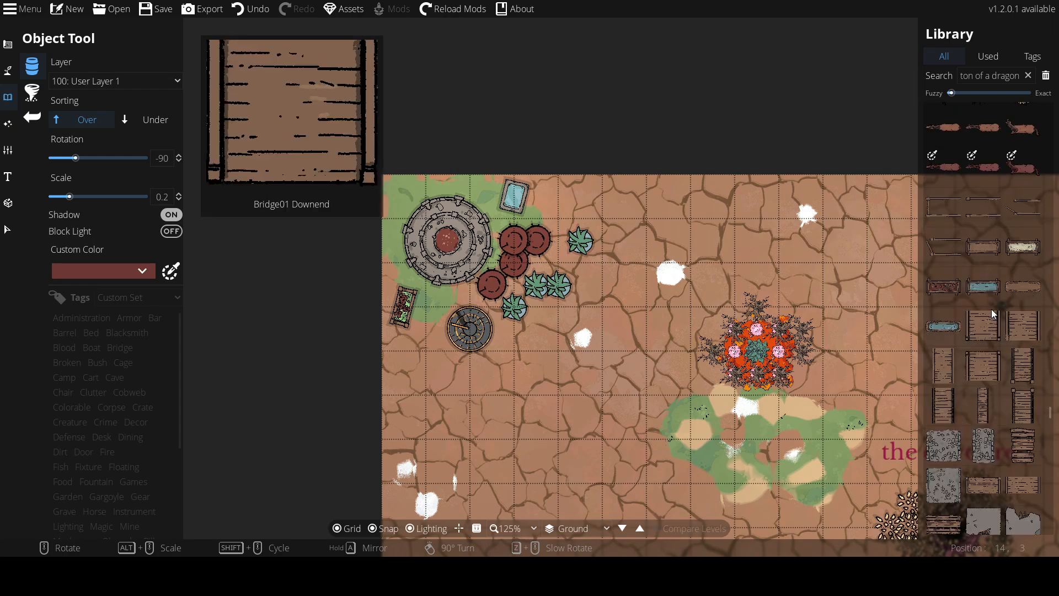
pyautogui.scroll(15, 987, 300)
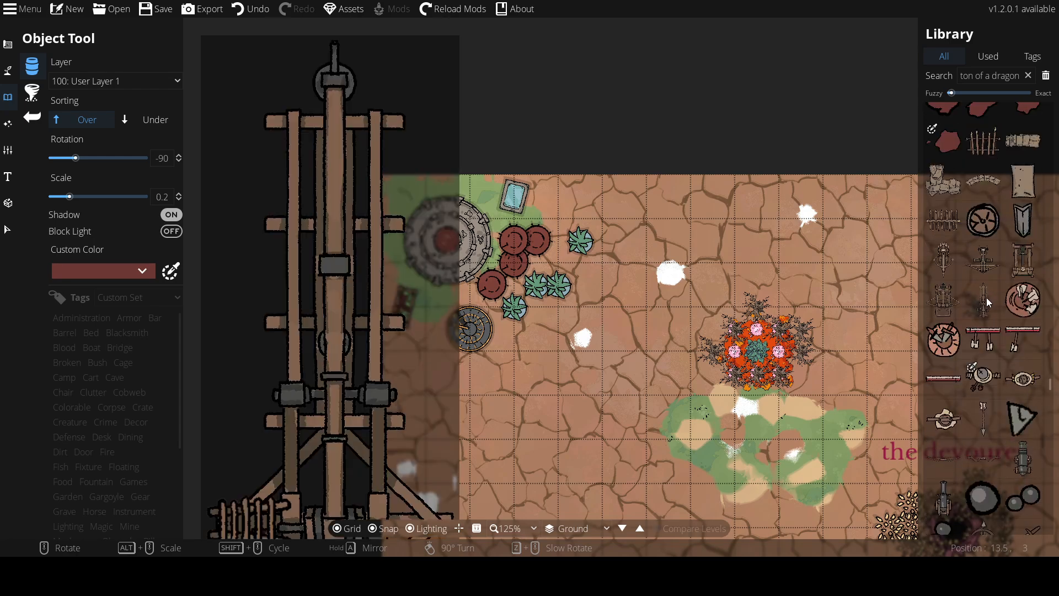
pyautogui.scroll(15, 984, 300)
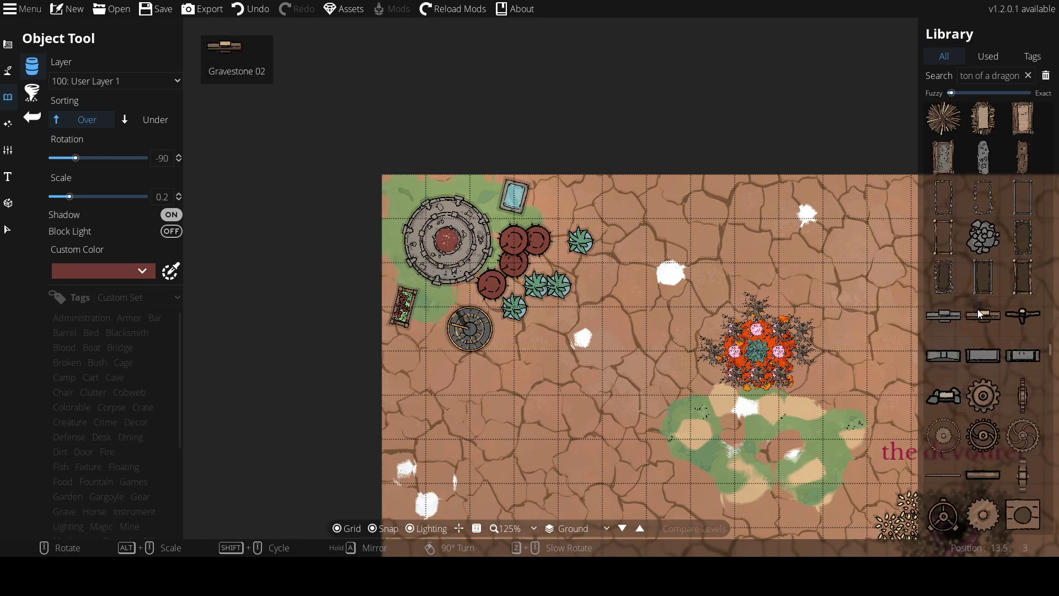
pyautogui.scroll(15, 982, 304)
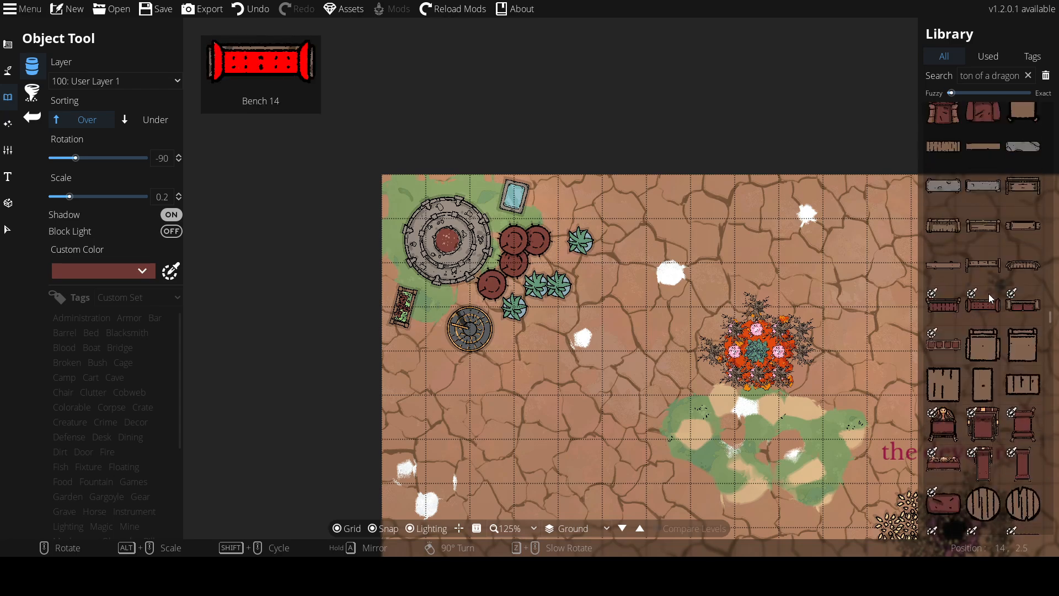
pyautogui.scroll(15, 987, 295)
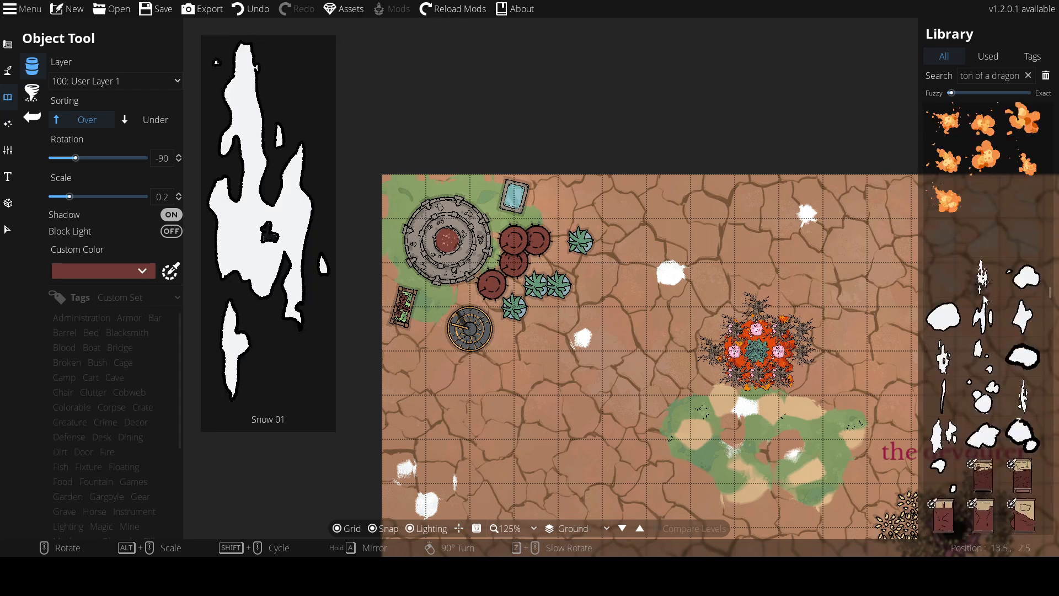
pyautogui.click(983, 325)
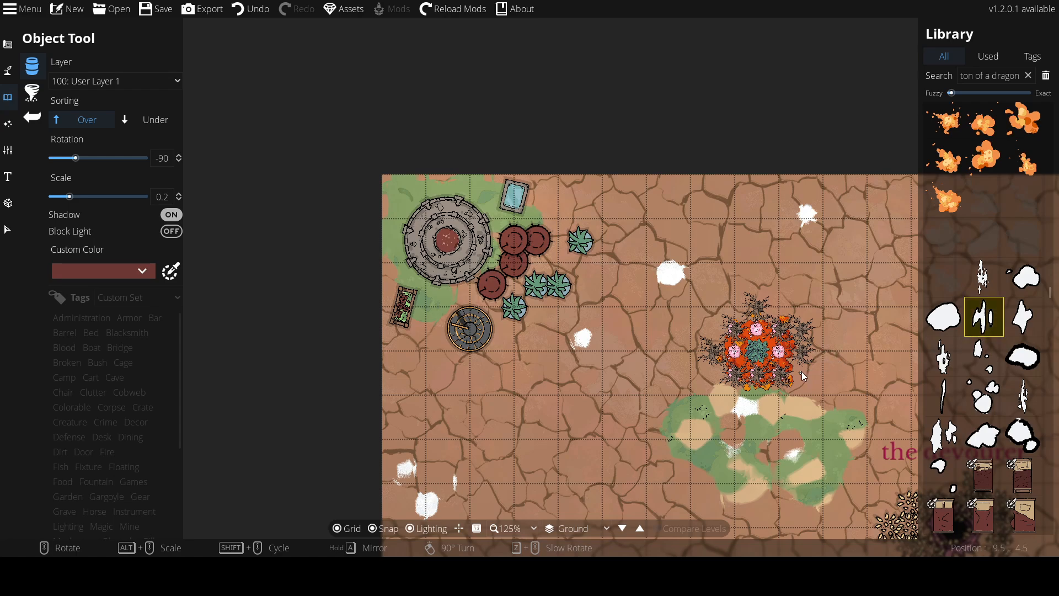
pyautogui.keyDown('alt'); pyautogui.scroll(6, 803, 361); pyautogui.keyUp('alt')
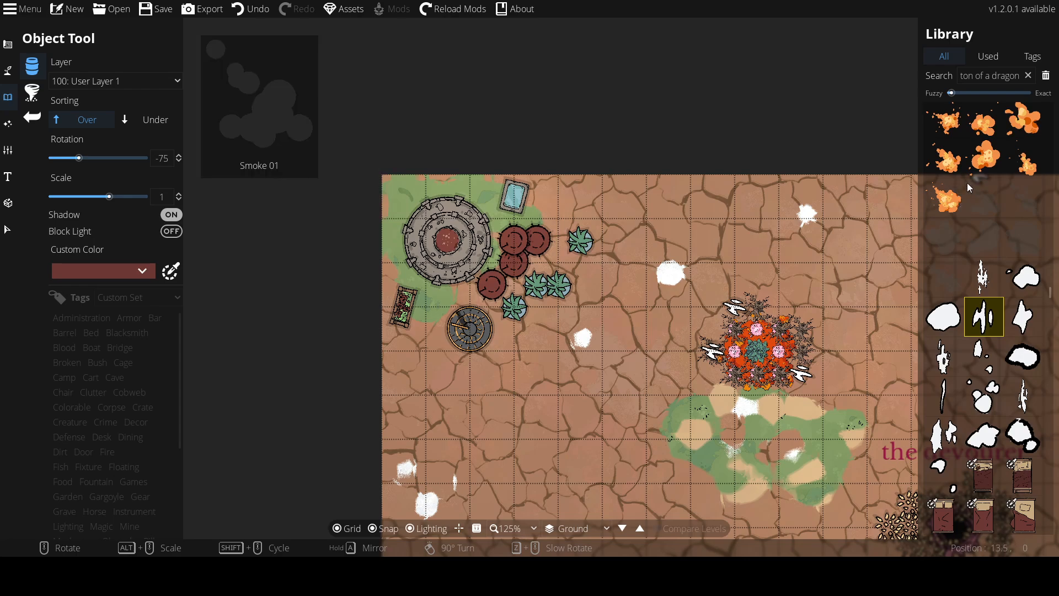
# Place a fiery explosion at the upper right of the tree cluster
pyautogui.click(951, 204)
pyautogui.click(792, 309)
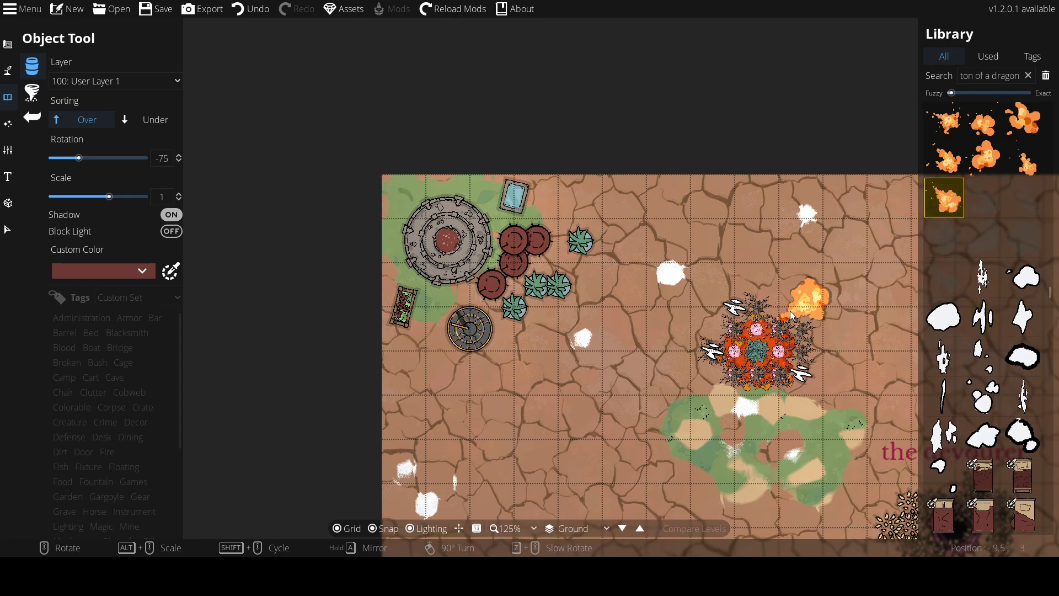
# Place a horned creature skull at rotation 0 just below the tree cluster
pyautogui.moveTo(1006, 237)
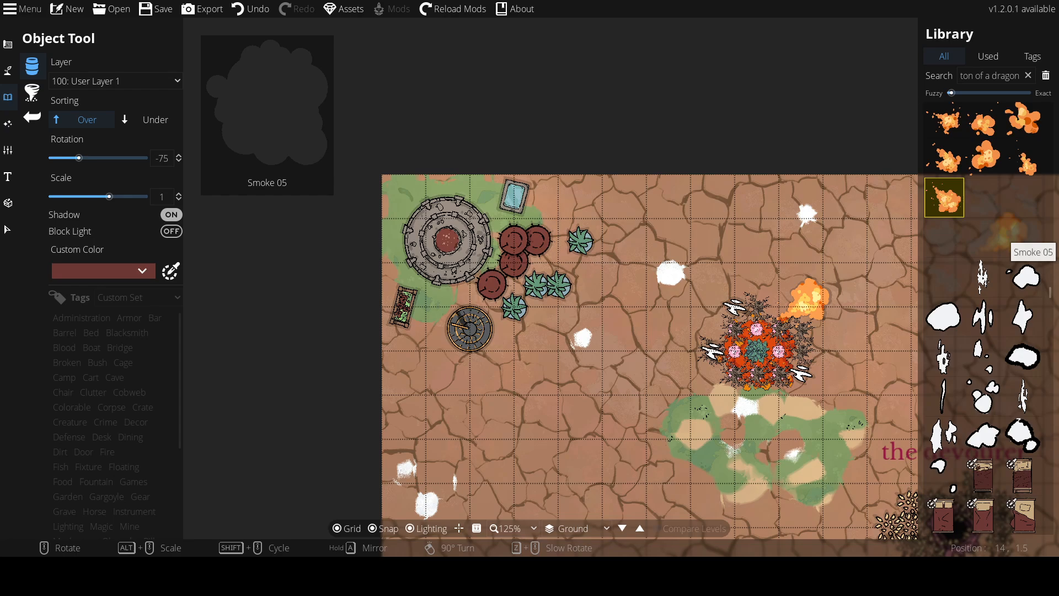
pyautogui.scroll(-10, 1006, 237)
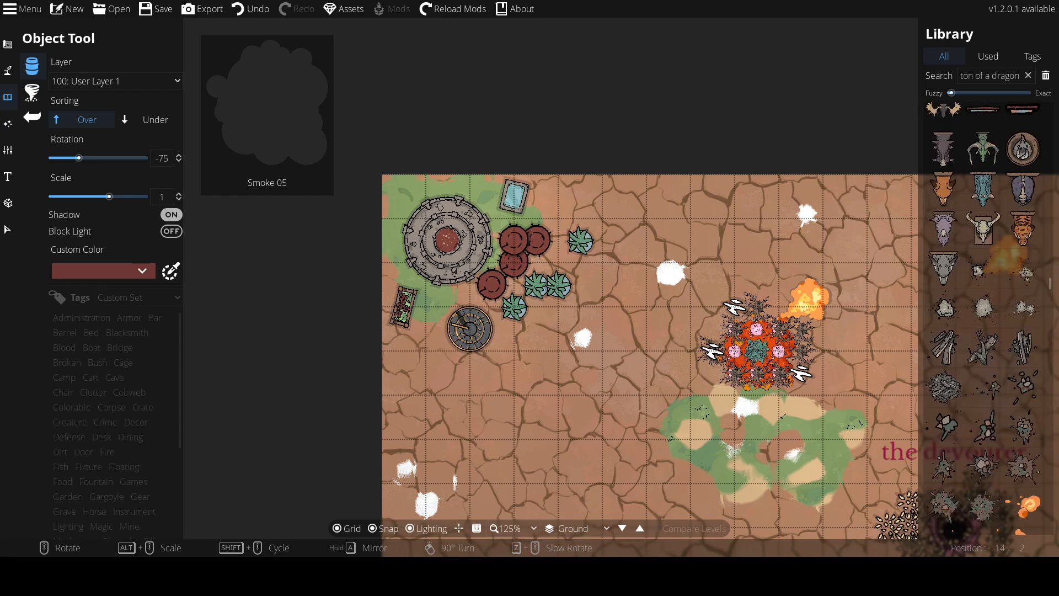
pyautogui.click(983, 255)
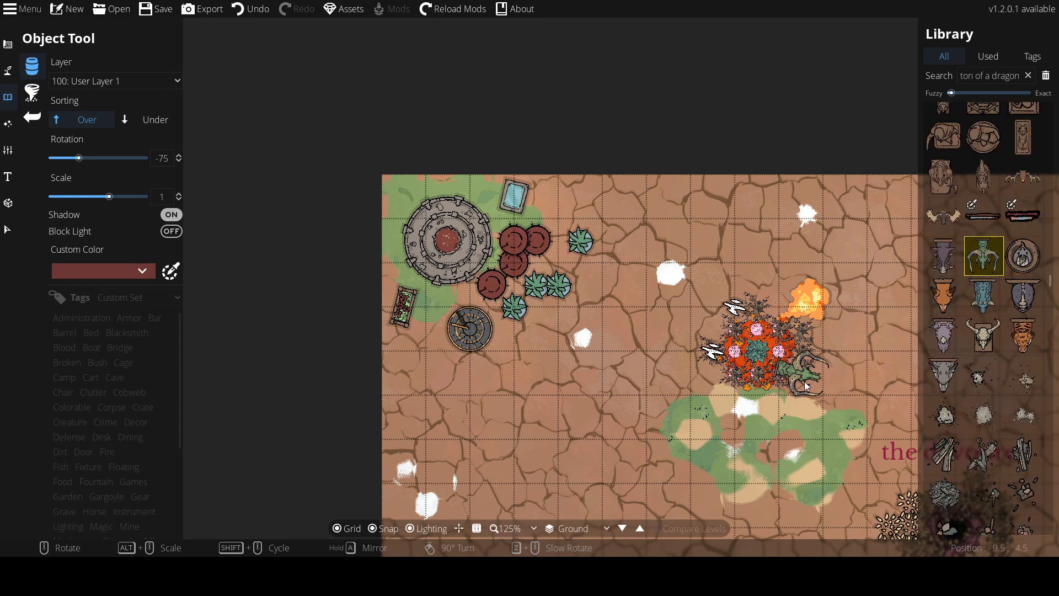
pyautogui.scroll(5, 766, 405)
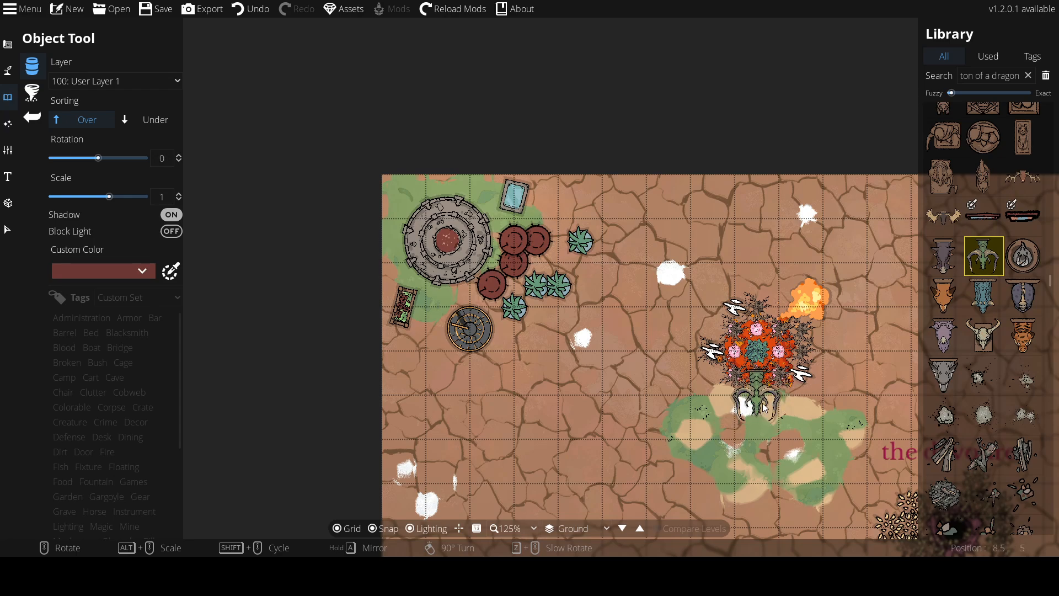
pyautogui.click(764, 407)
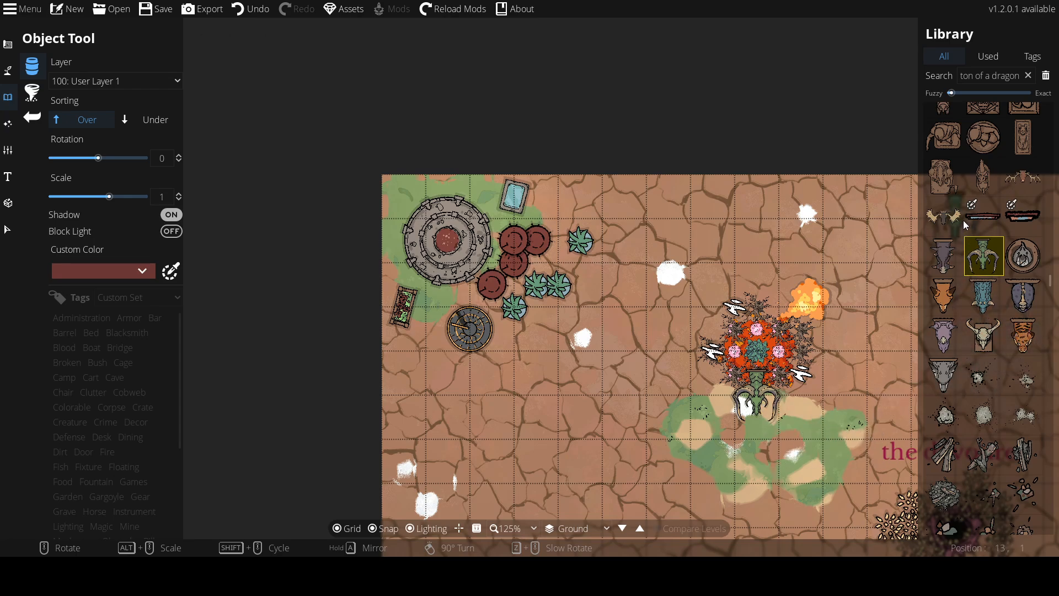
# Place a winged gargoyle statue just above the tree cluster
pyautogui.scroll(5, 958, 254)
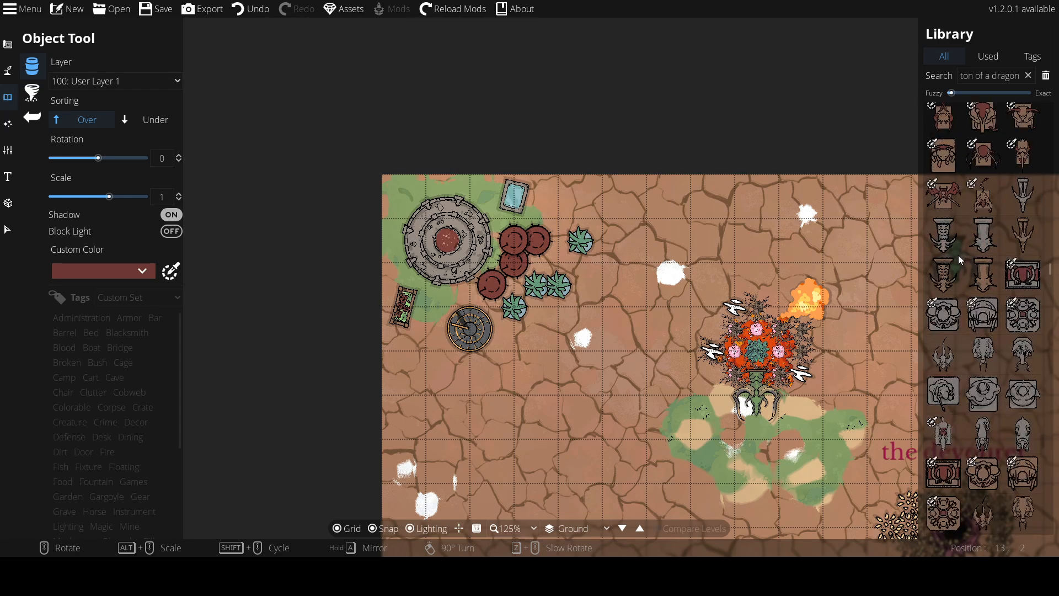
pyautogui.scroll(5, 958, 253)
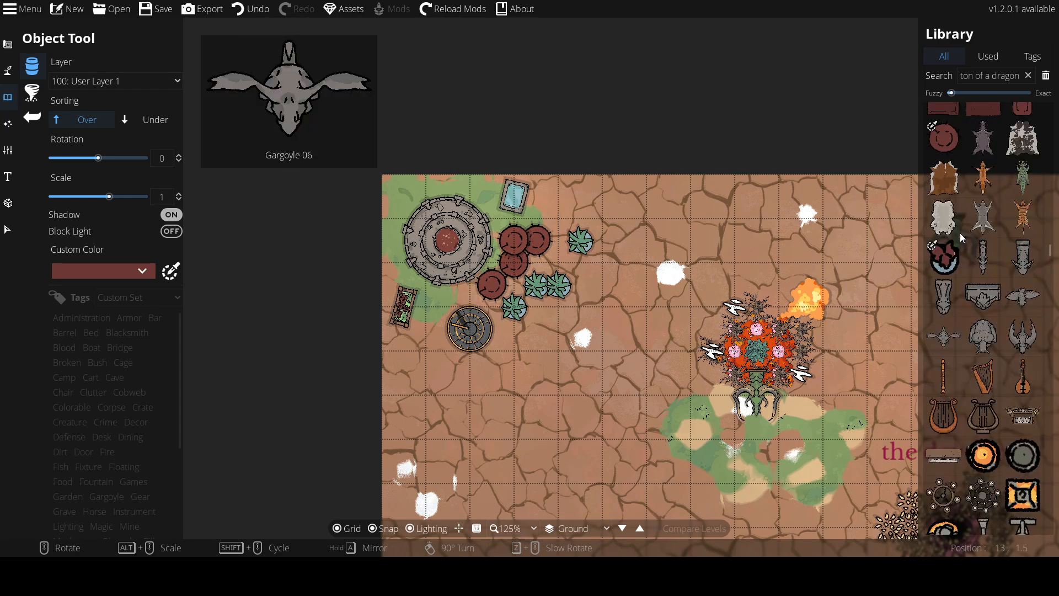
pyautogui.click(1015, 343)
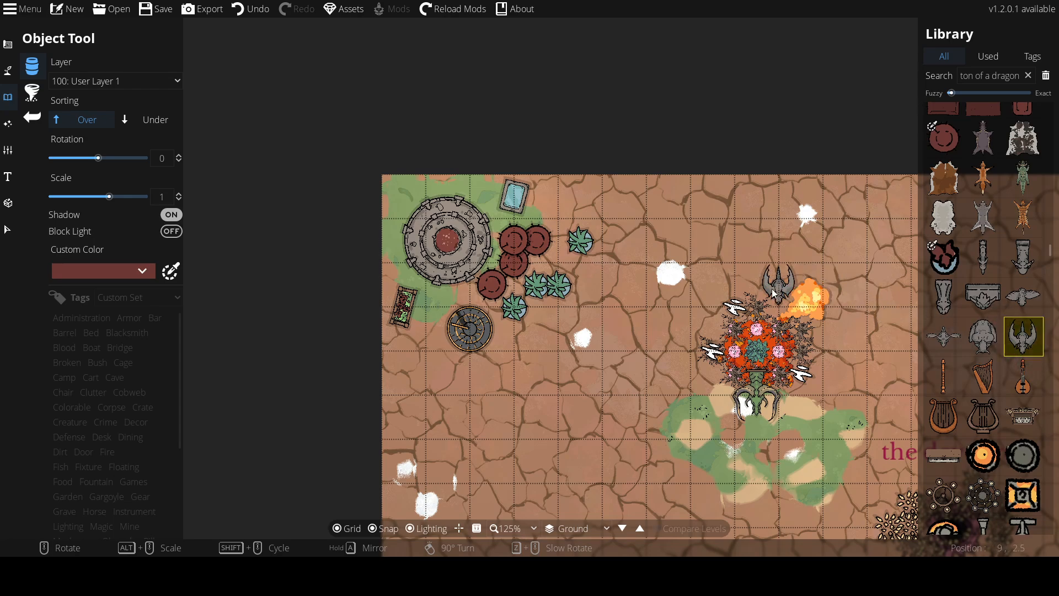
pyautogui.click(757, 306)
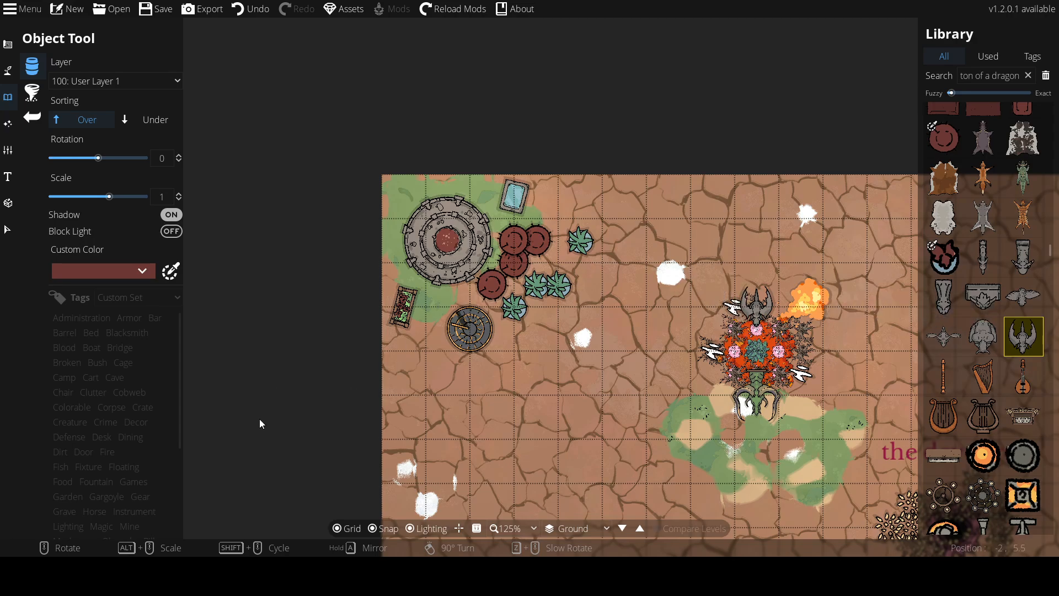
# Save the map
pyautogui.moveTo(491, 351); pyautogui.dragTo(223, 201)
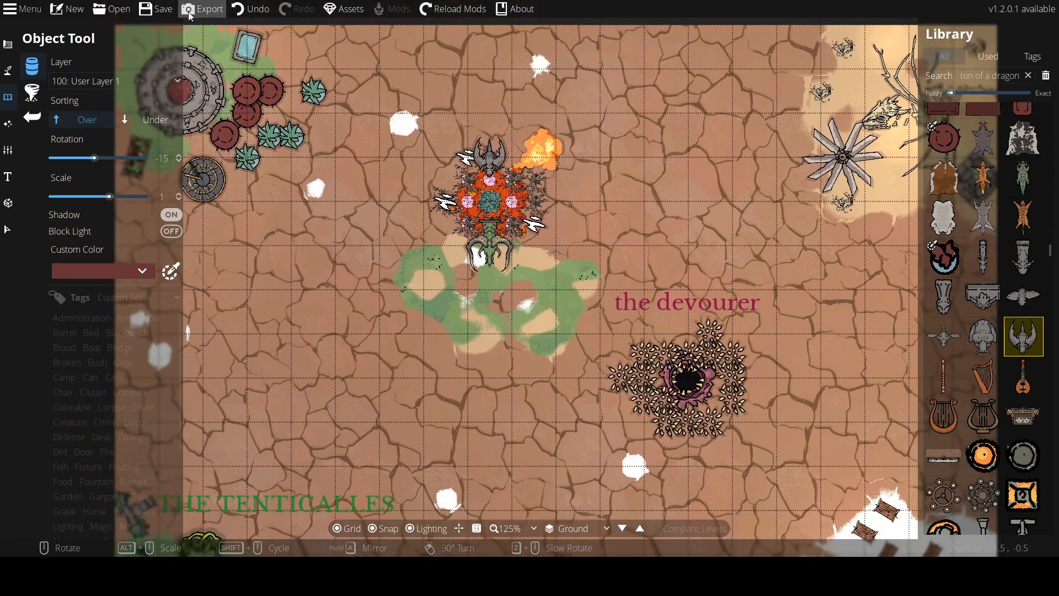
pyautogui.click(153, 10)
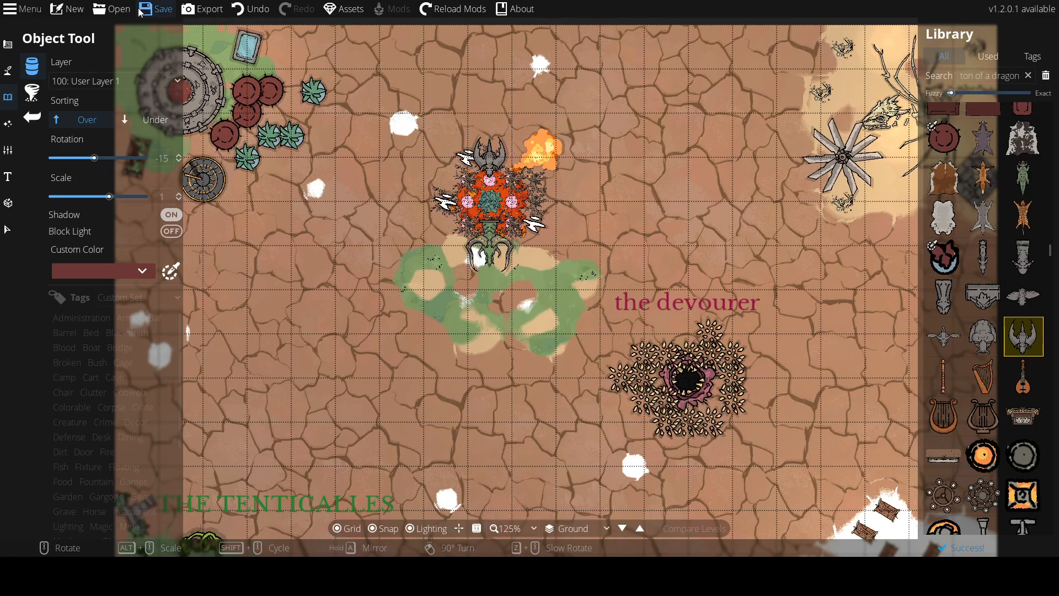
# Place another winged gargoyle statue at rotation 15 just below the spiked maw pit
pyautogui.moveTo(1023, 255)
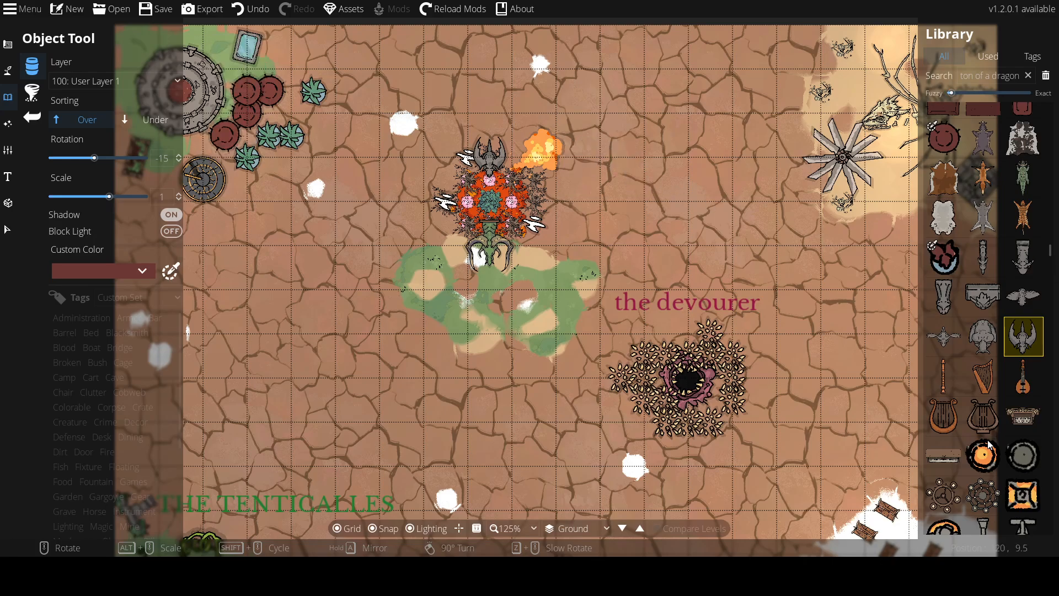
pyautogui.click(37, 97)
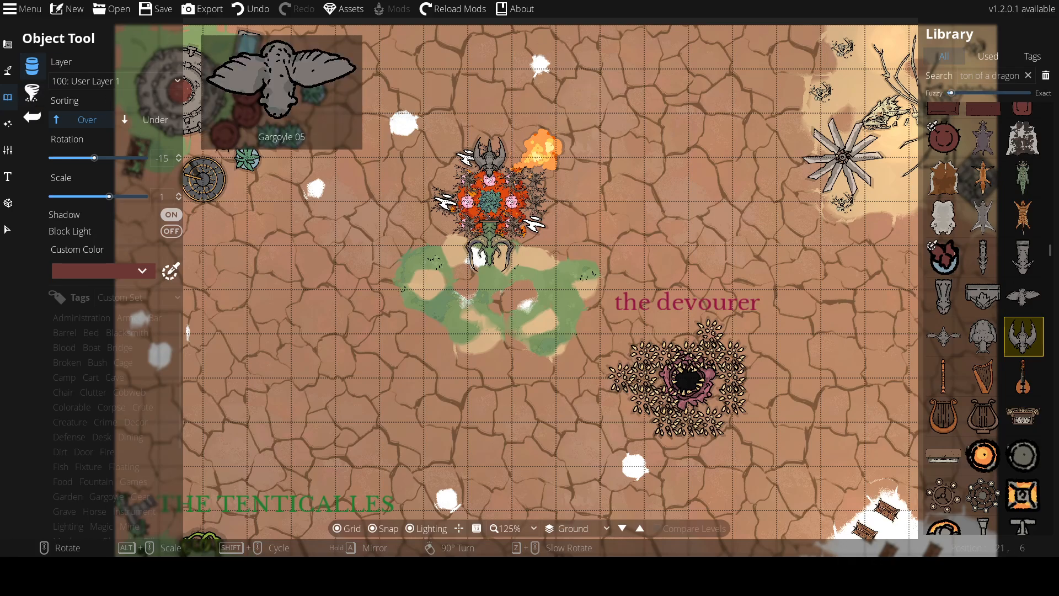
pyautogui.moveTo(806, 338); pyautogui.dragTo(768, 30)
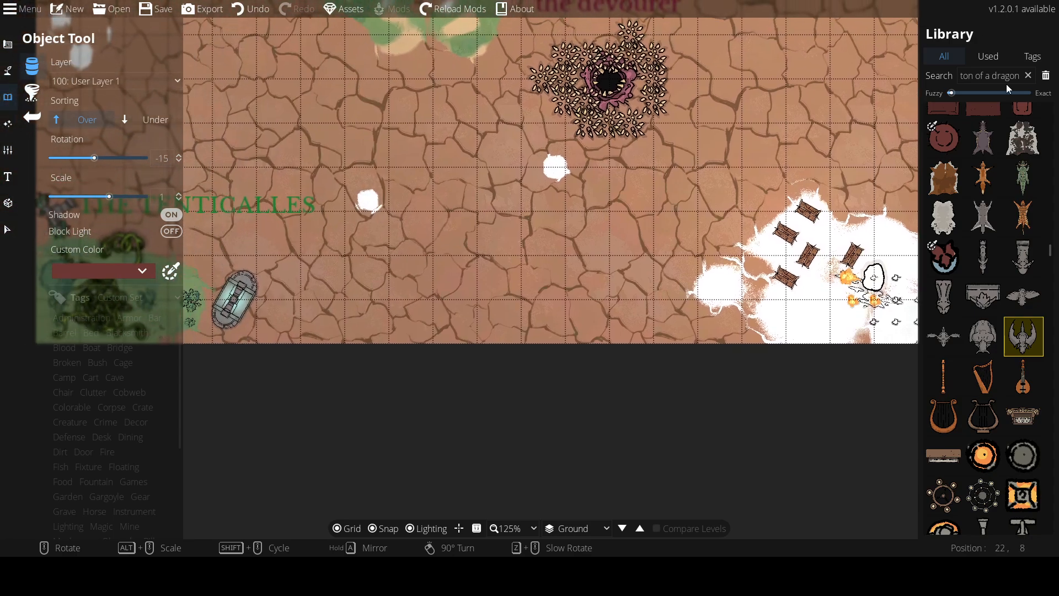
pyautogui.moveTo(655, 27); pyautogui.dragTo(1008, 34)
pyautogui.moveTo(955, 245); pyautogui.dragTo(612, 125)
pyautogui.moveTo(615, 53); pyautogui.dragTo(615, 89)
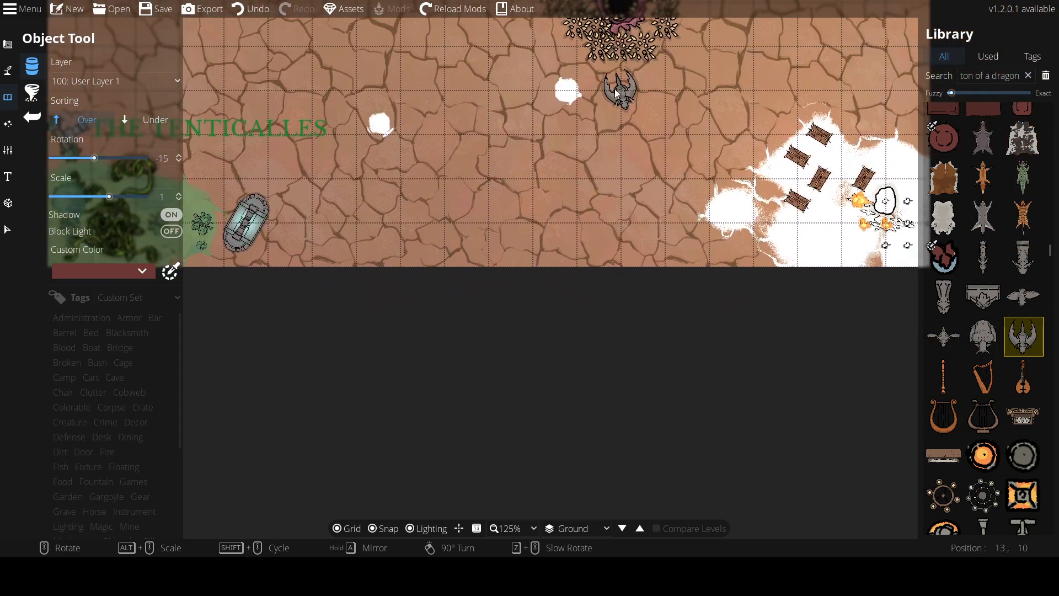